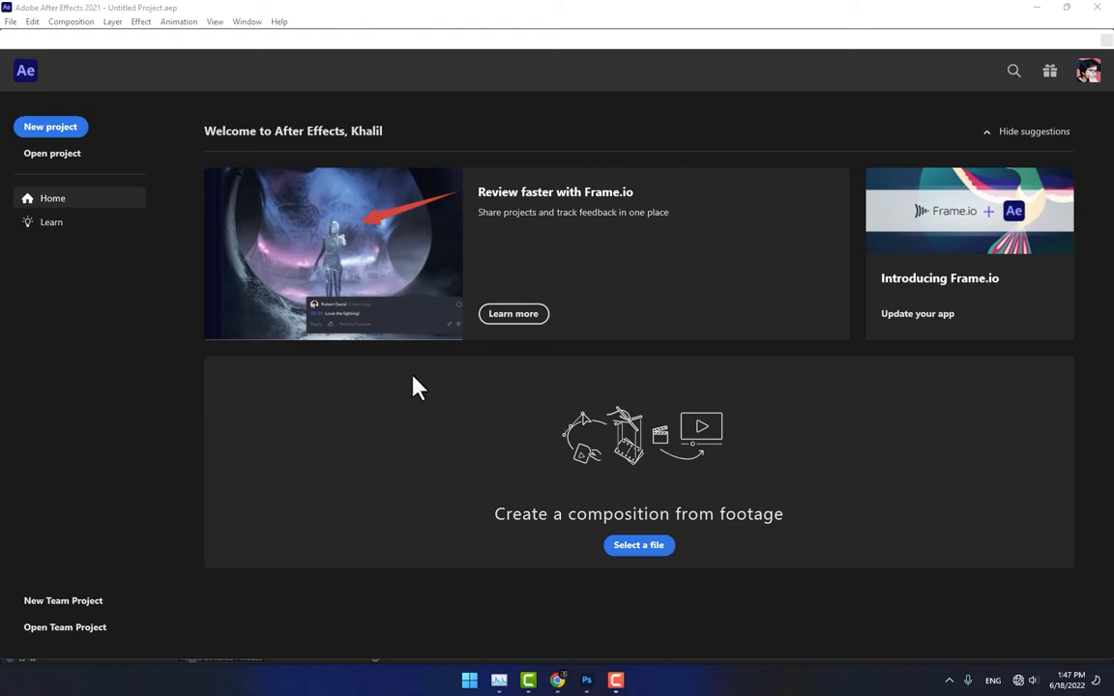
Step: Start a new project, import the girl-using-phone video from the Downloads Video folder, and create a composition from it
left_click(50, 127)
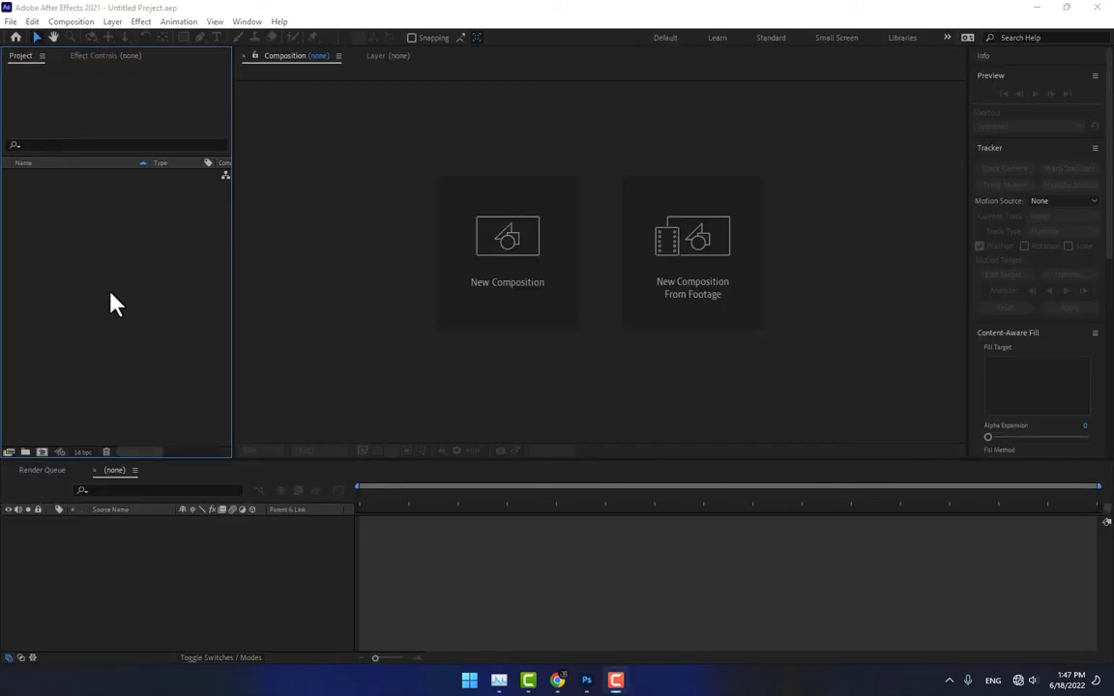
double_click(111, 305)
double_click(322, 275)
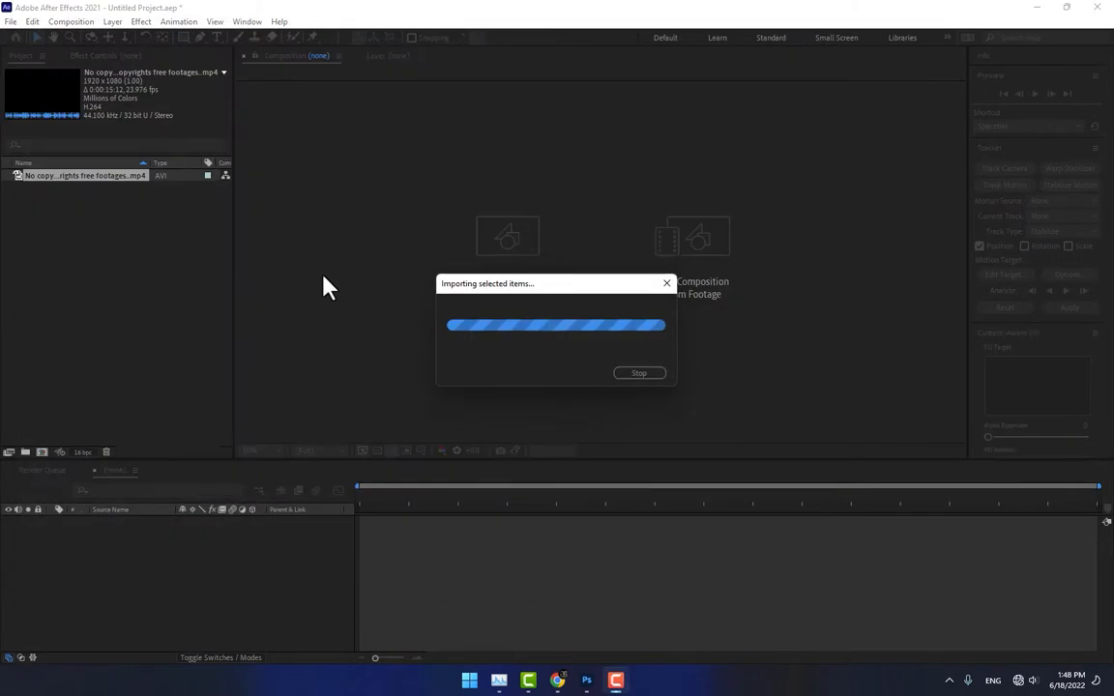
left_click_drag(77, 175, 42, 452)
Step: End the work area at 0:00:07:00 and trim the composition to it
left_click_drag(422, 514, 693, 522)
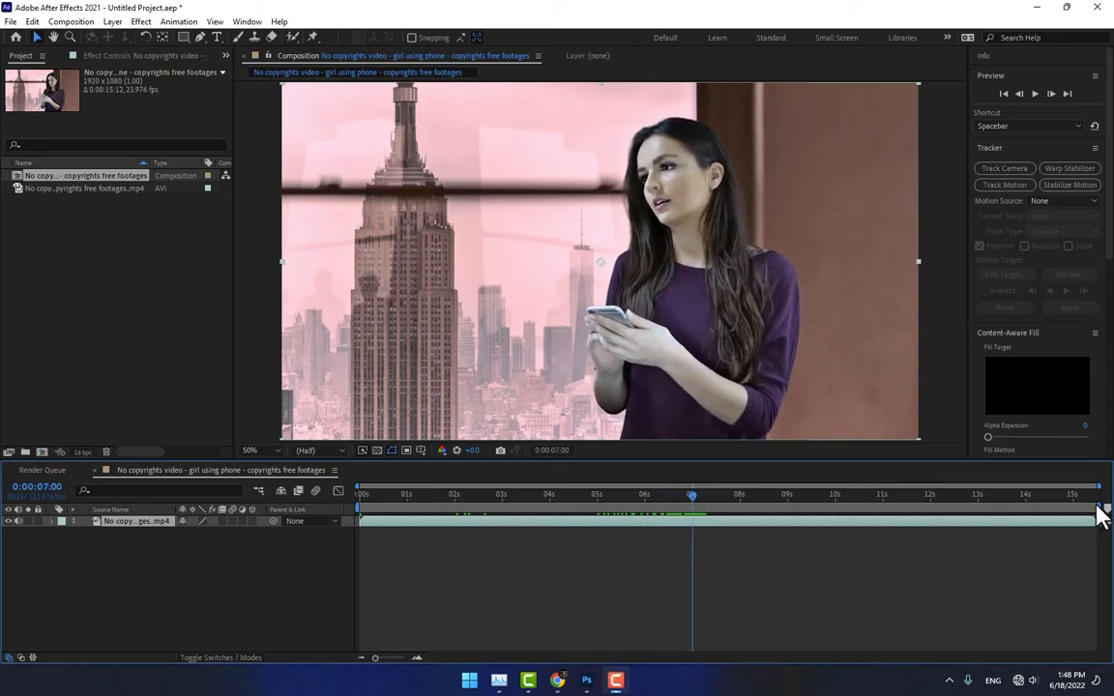
left_click_drag(1099, 509, 698, 547)
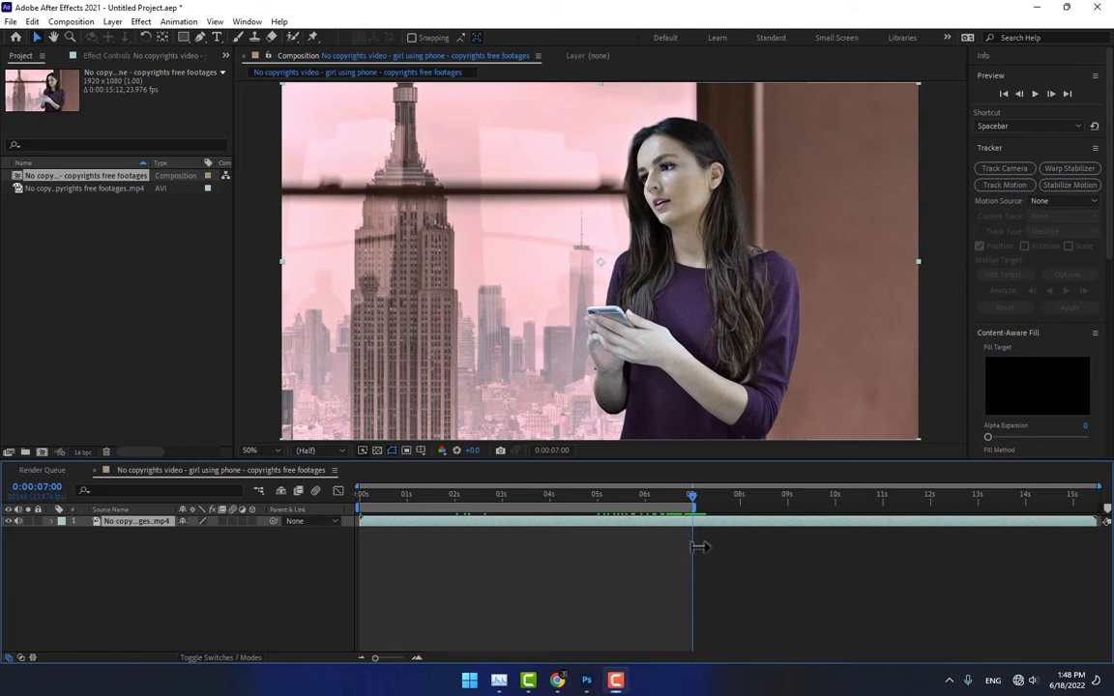
left_click(58, 22)
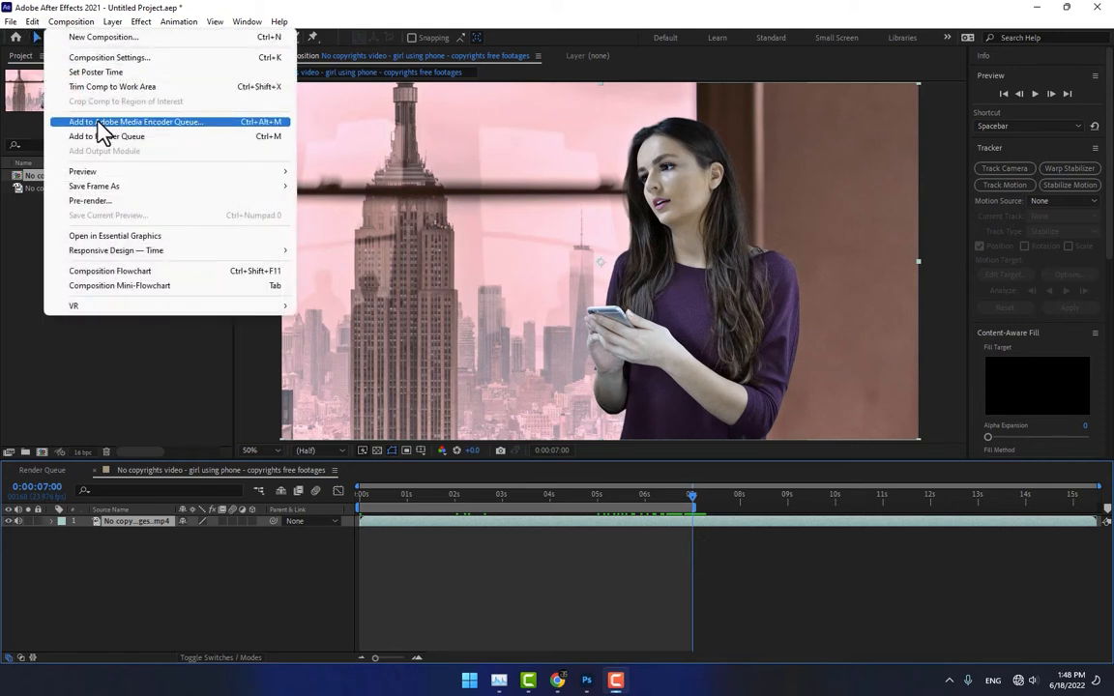
left_click(111, 86)
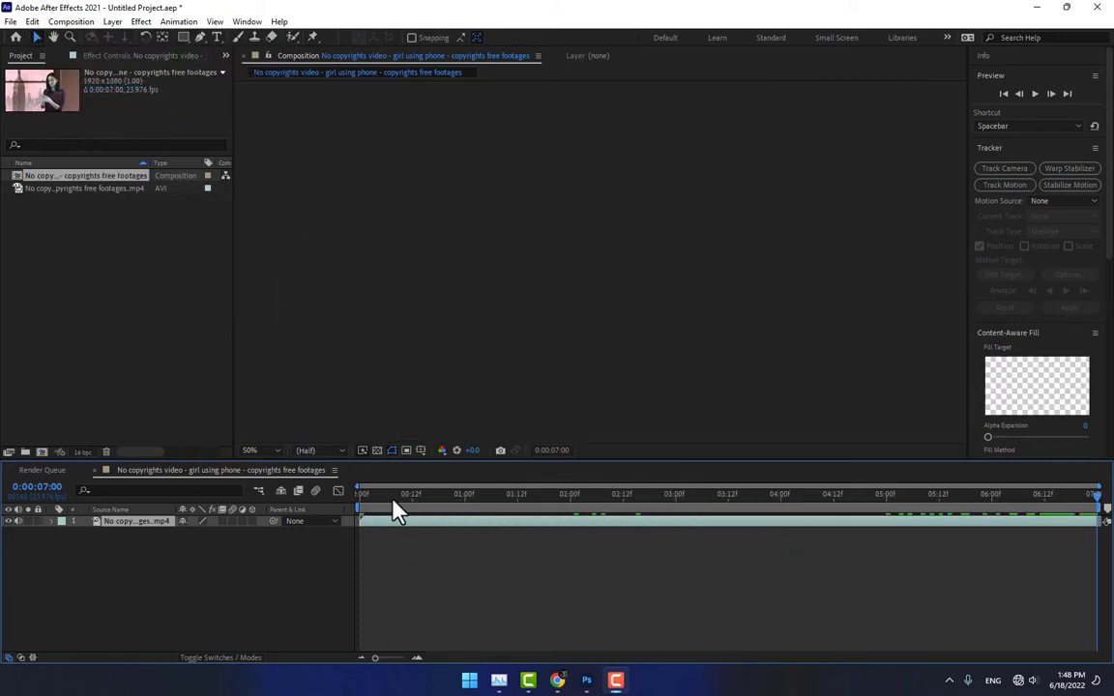
left_click_drag(392, 501, 584, 509)
Step: Pre-compose the video layer as "Footage", moving all attributes into the new composition
right_click(117, 530)
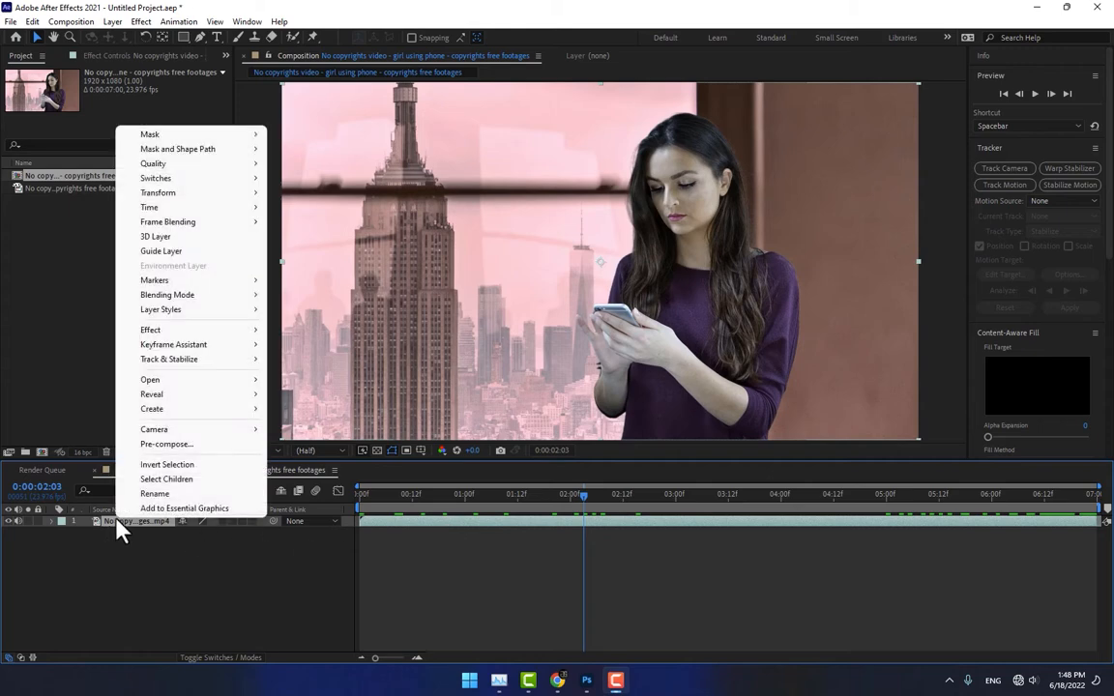
left_click(164, 445)
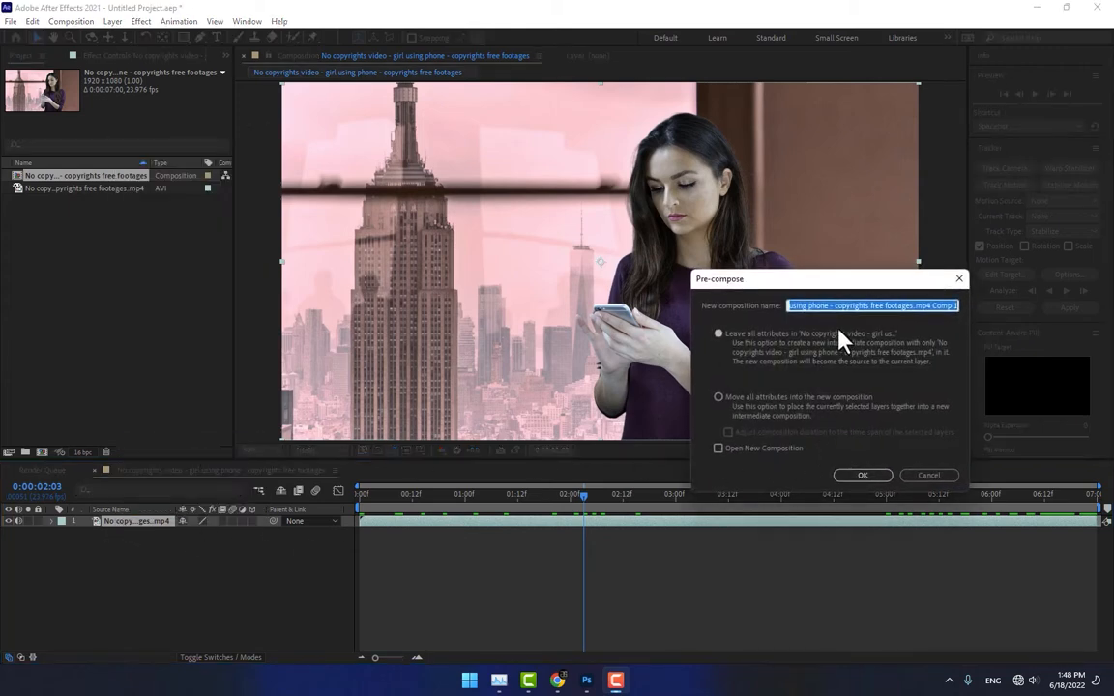
left_click(763, 397)
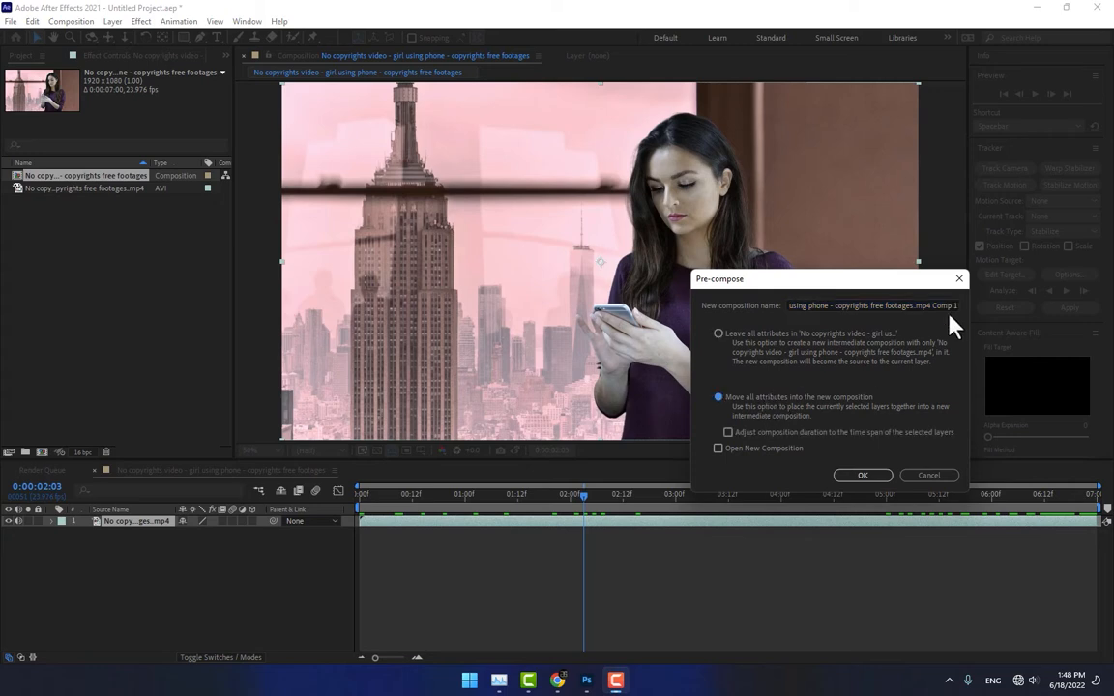
left_click_drag(947, 309, 806, 315)
key("BackSpace")
key("ctrl+z")
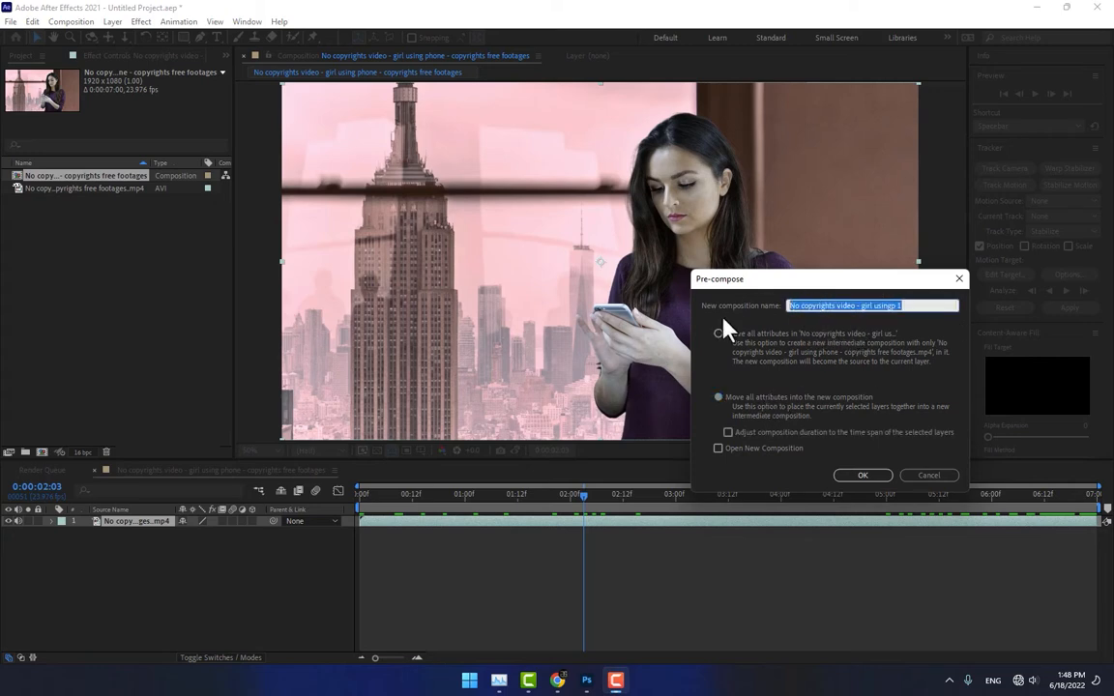
key("BackSpace")
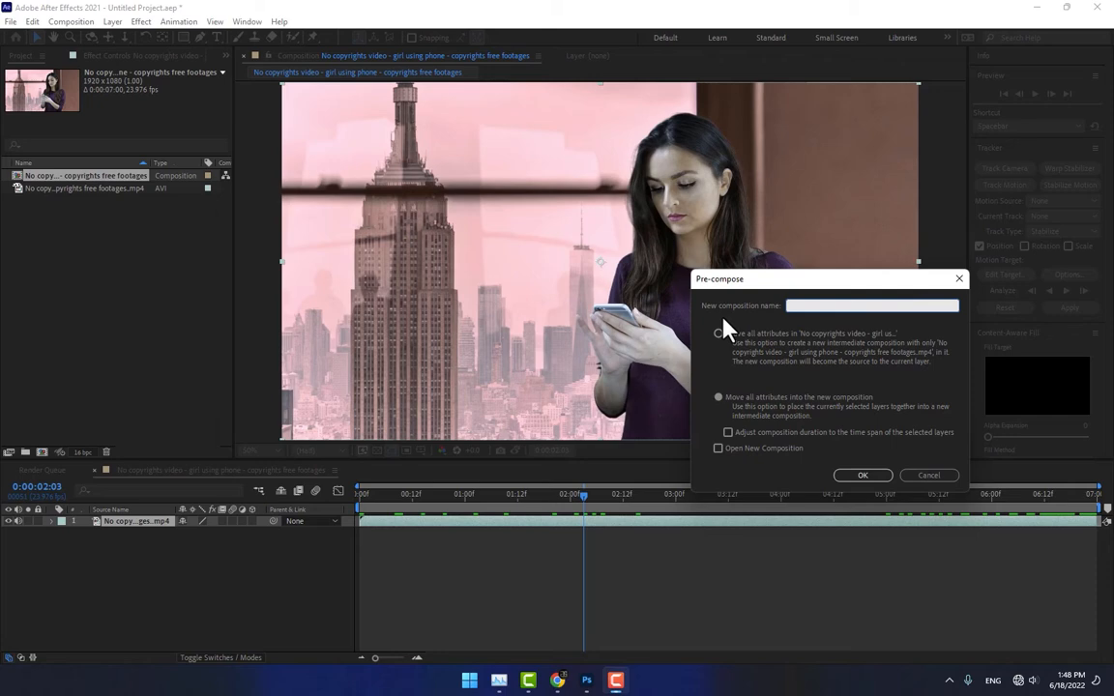
type("Footage")
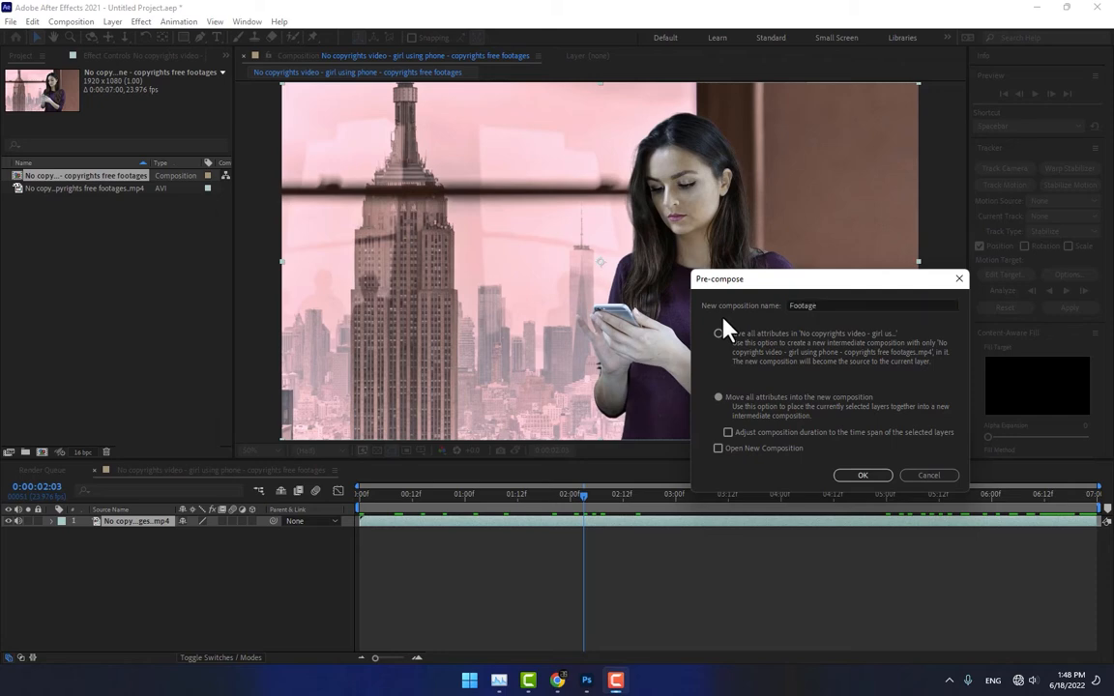
key("Return")
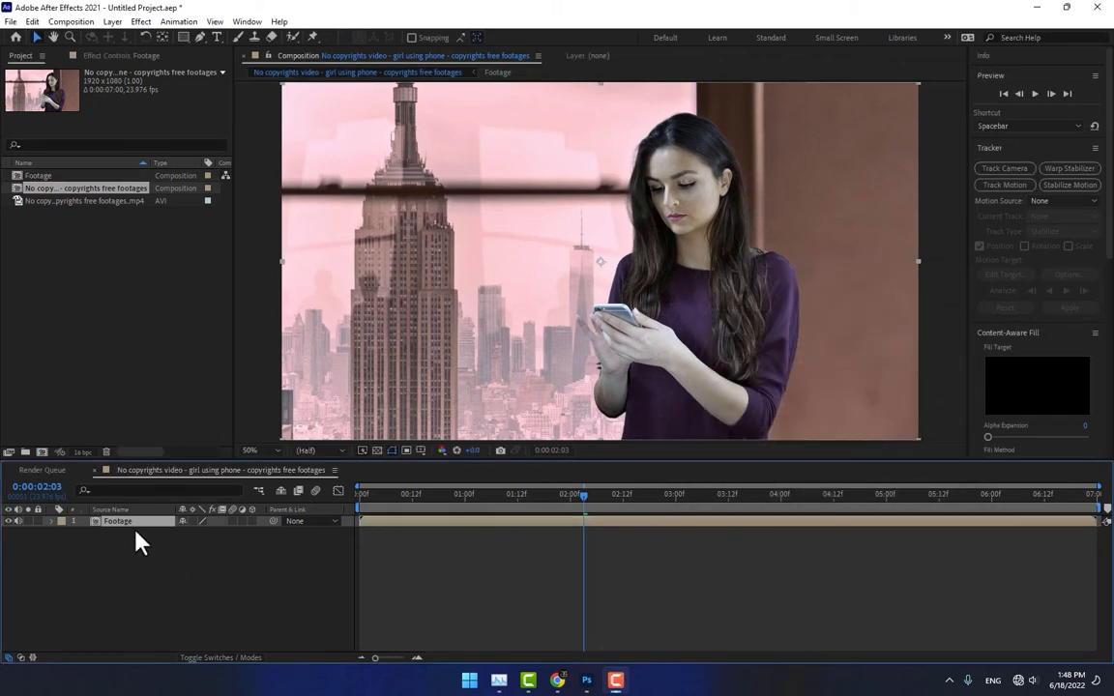
Step: Start a Track Motion on the Footage layer from the first frame
key("Home")
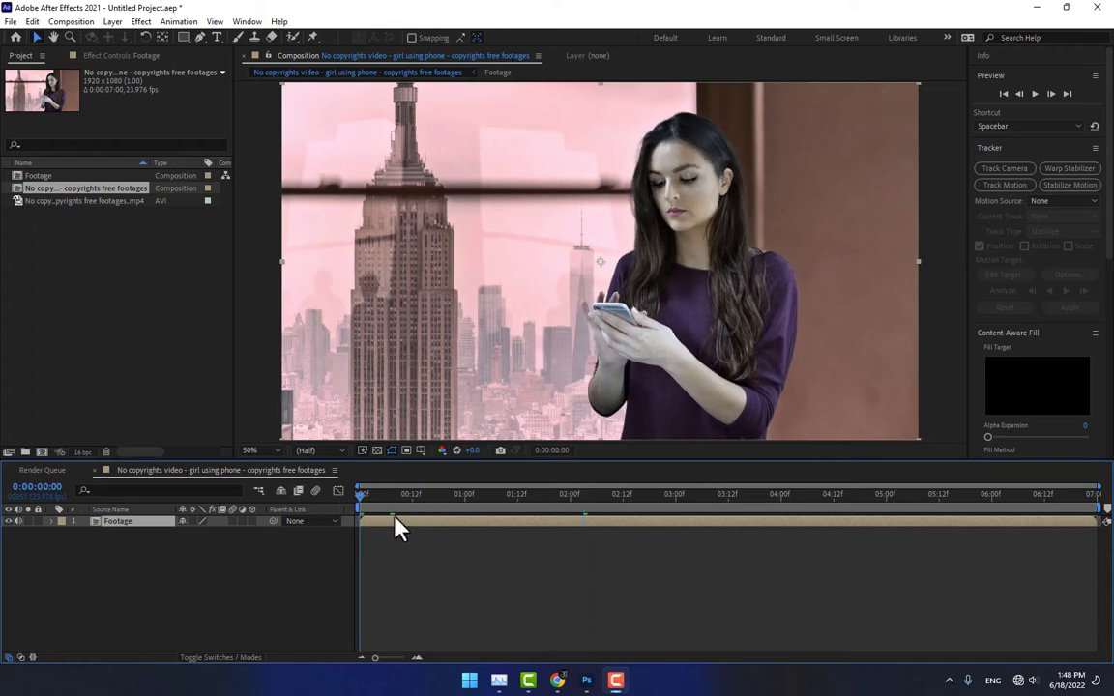
left_click(946, 37)
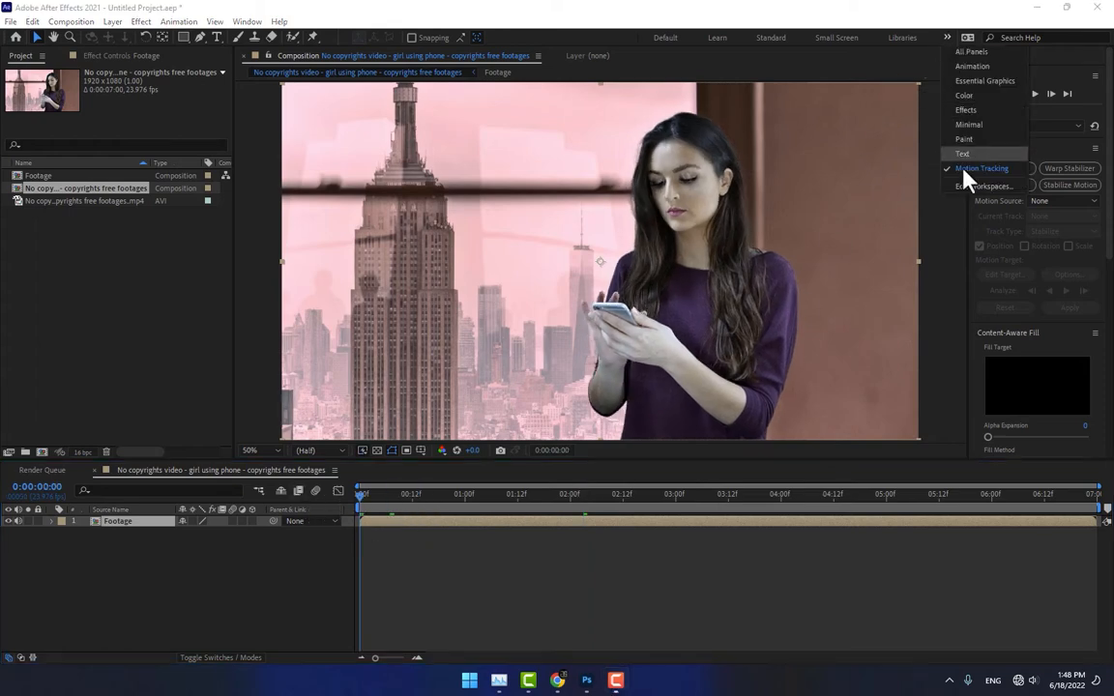
left_click(1059, 153)
left_click(1009, 154)
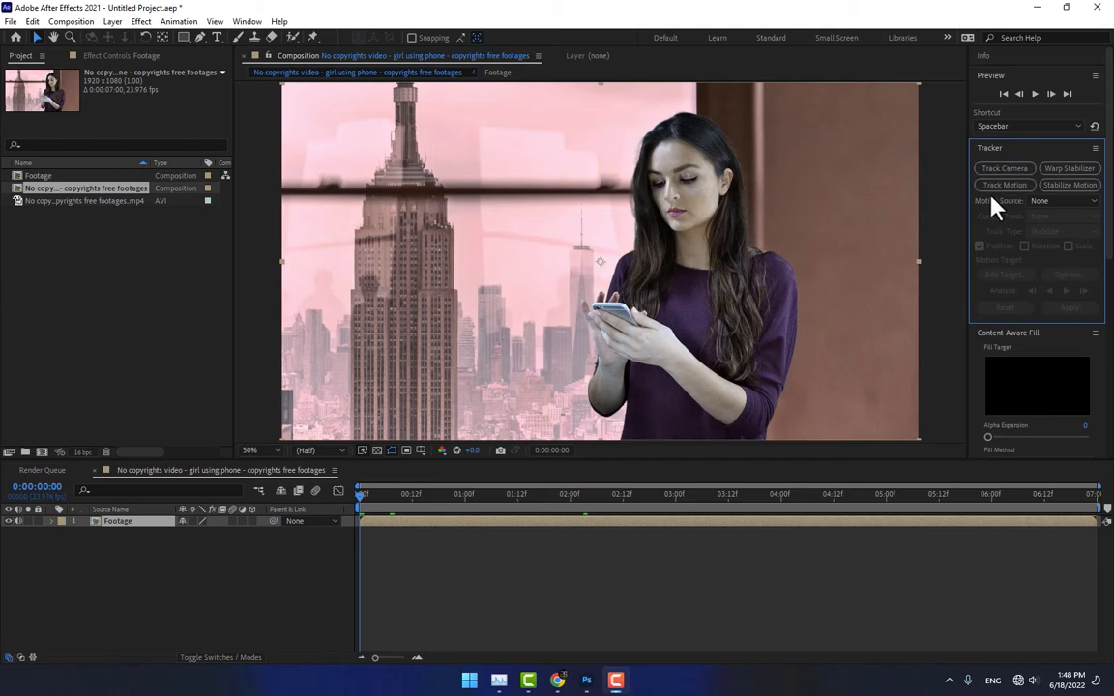
left_click(1002, 187)
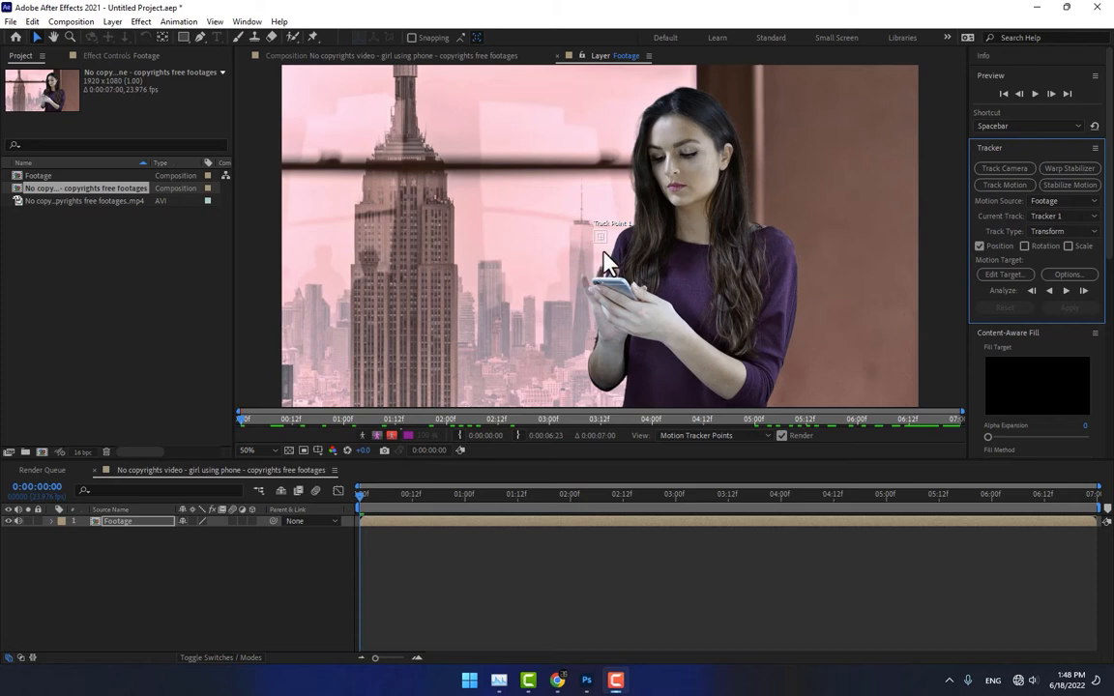
Step: Place the track point on the phone's camera lens and analyze the motion forward through the clip
scroll(603, 251, "up", 3)
left_click_drag(648, 291, 708, 142)
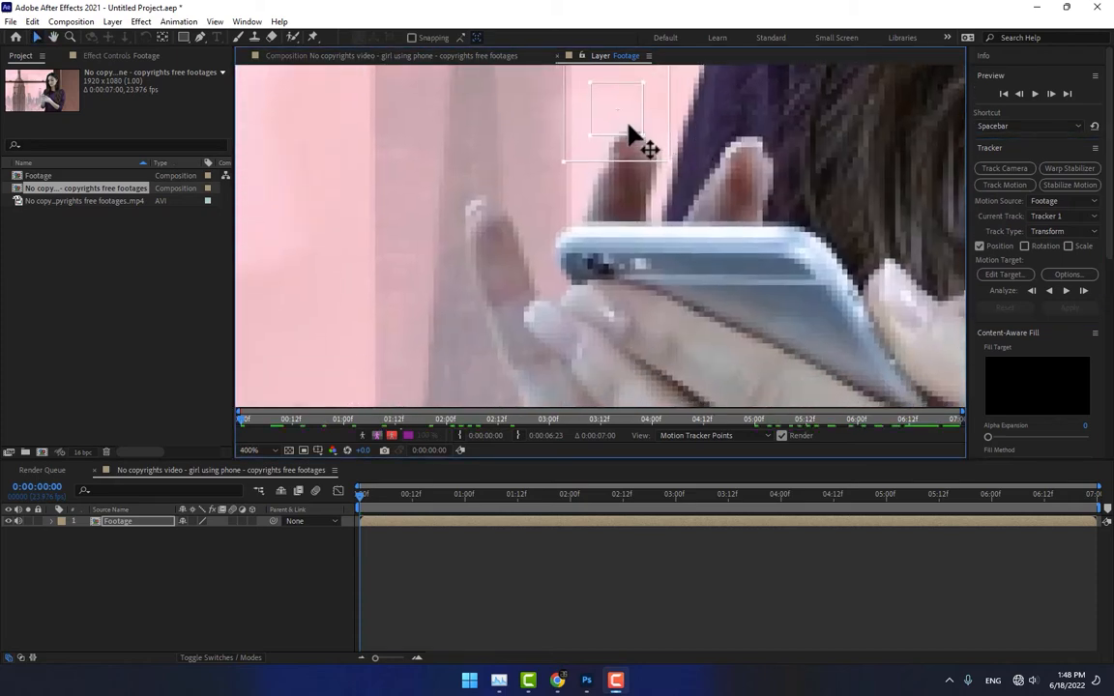
left_click_drag(629, 136, 612, 295)
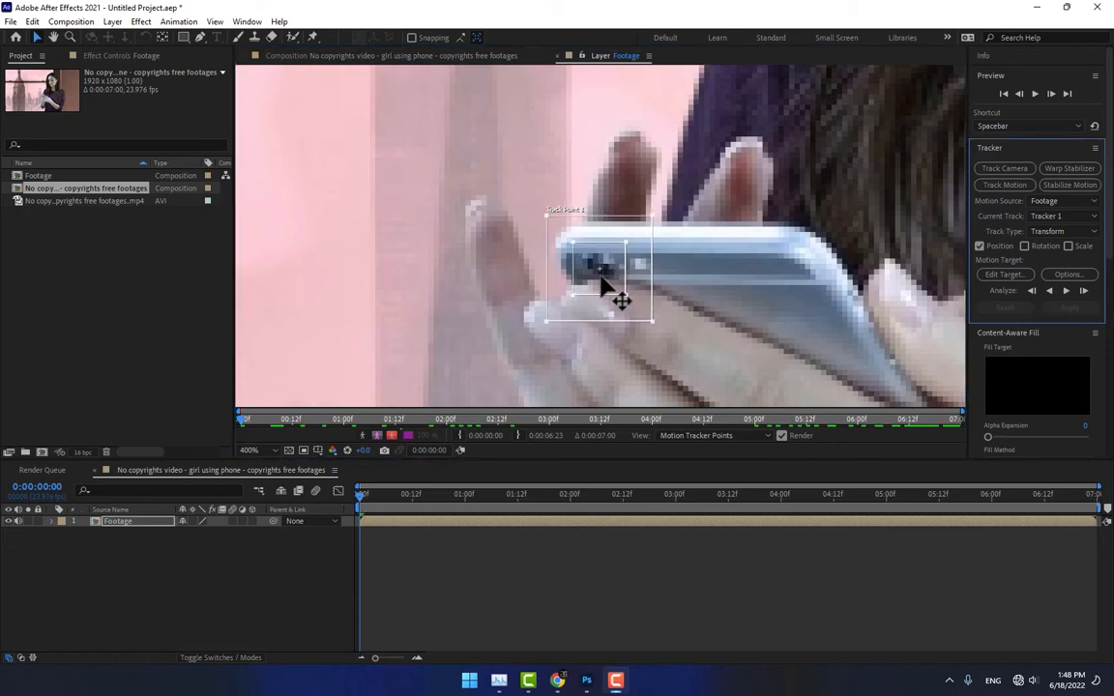
scroll(605, 280, "down", 2)
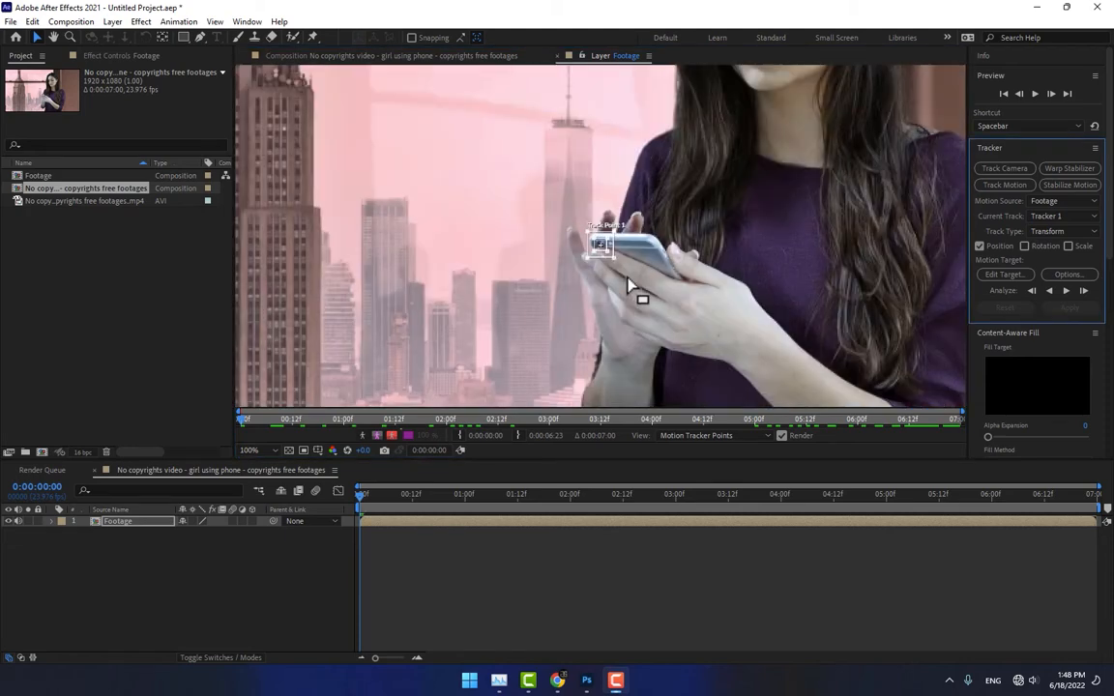
left_click(1067, 290)
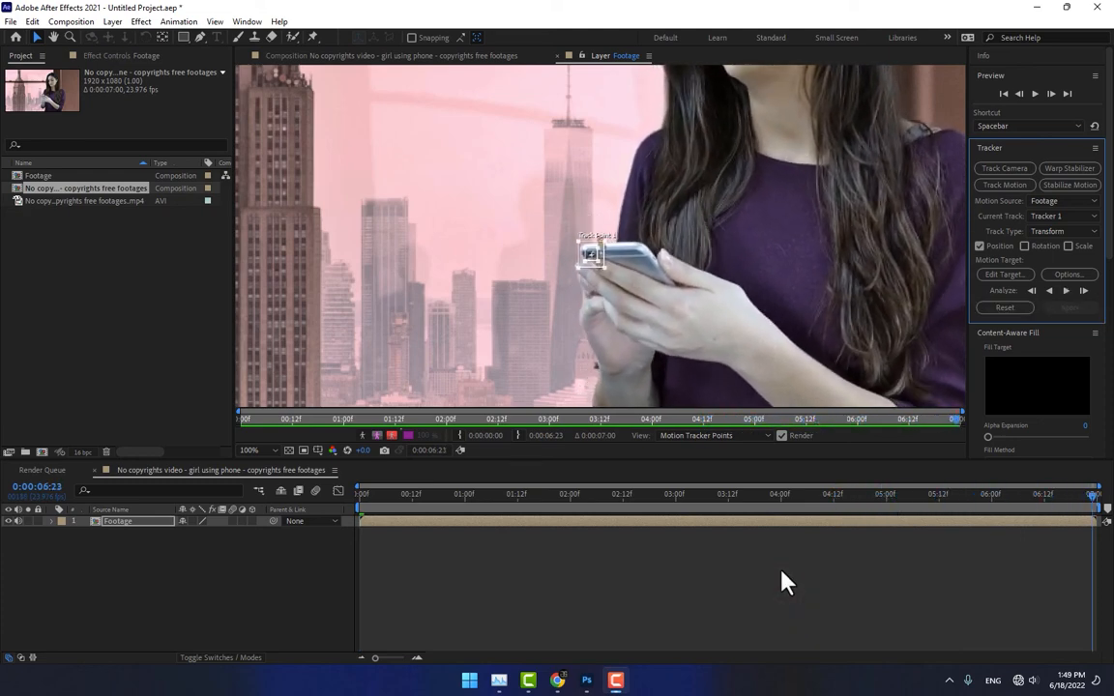
Step: Add a null object above the Footage layer in the main composition
right_click(280, 580)
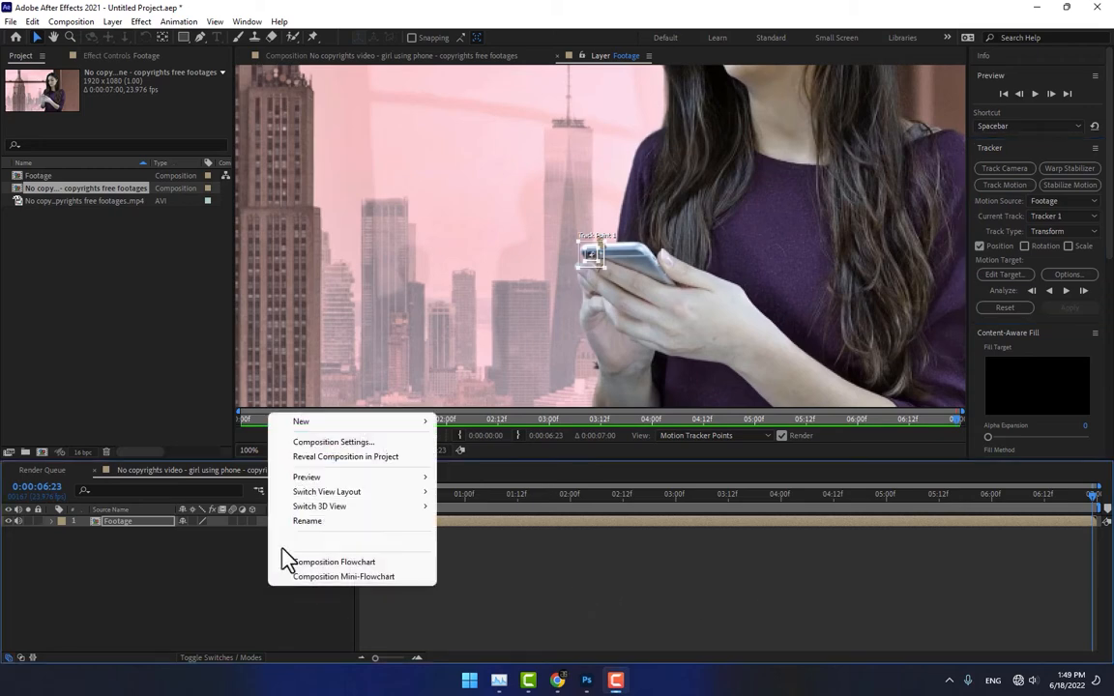
mouse_move(309, 422)
left_click(488, 499)
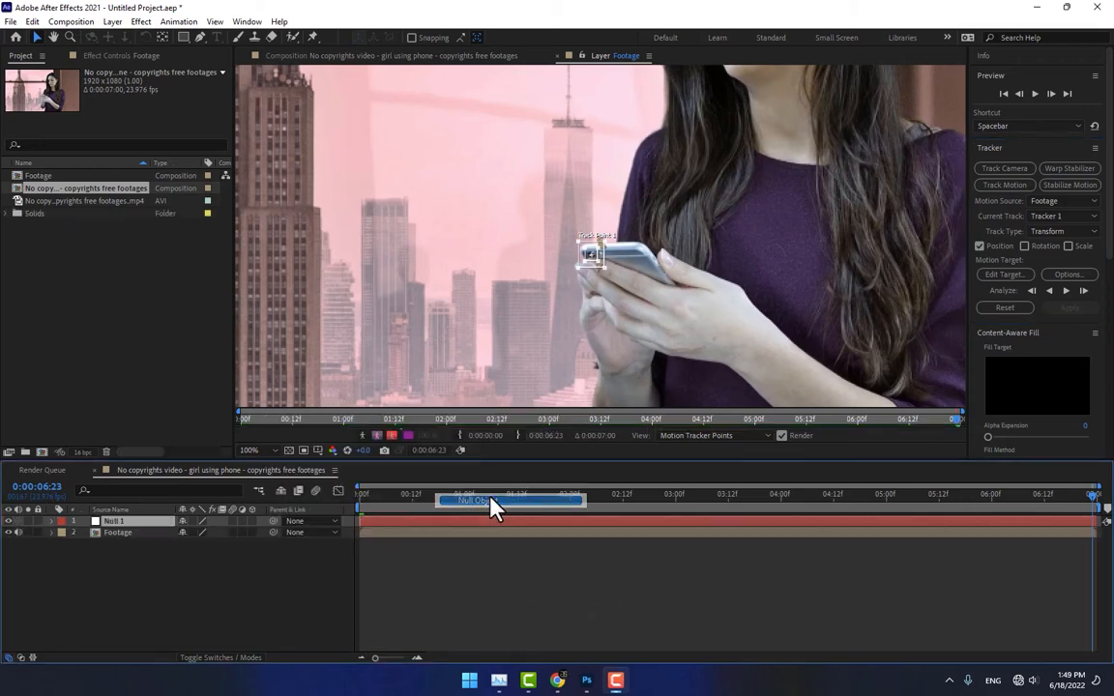
Step: Set the null as the motion target, apply the tracking data in X and Y, and check the motion along the timeline
left_click(1003, 275)
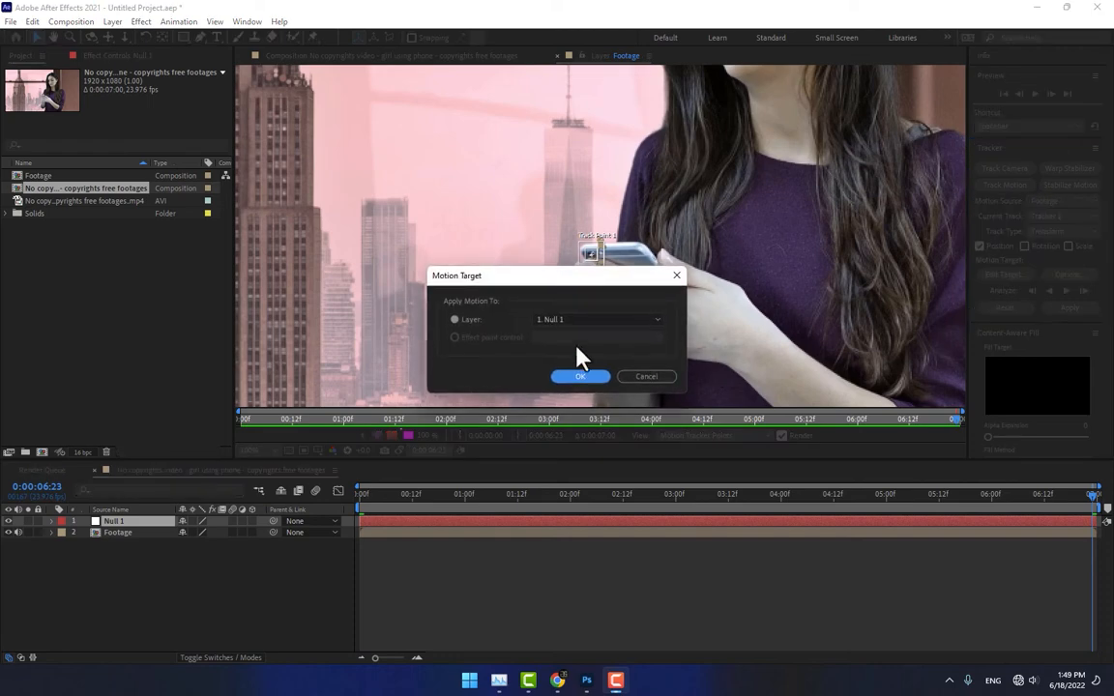
left_click(573, 377)
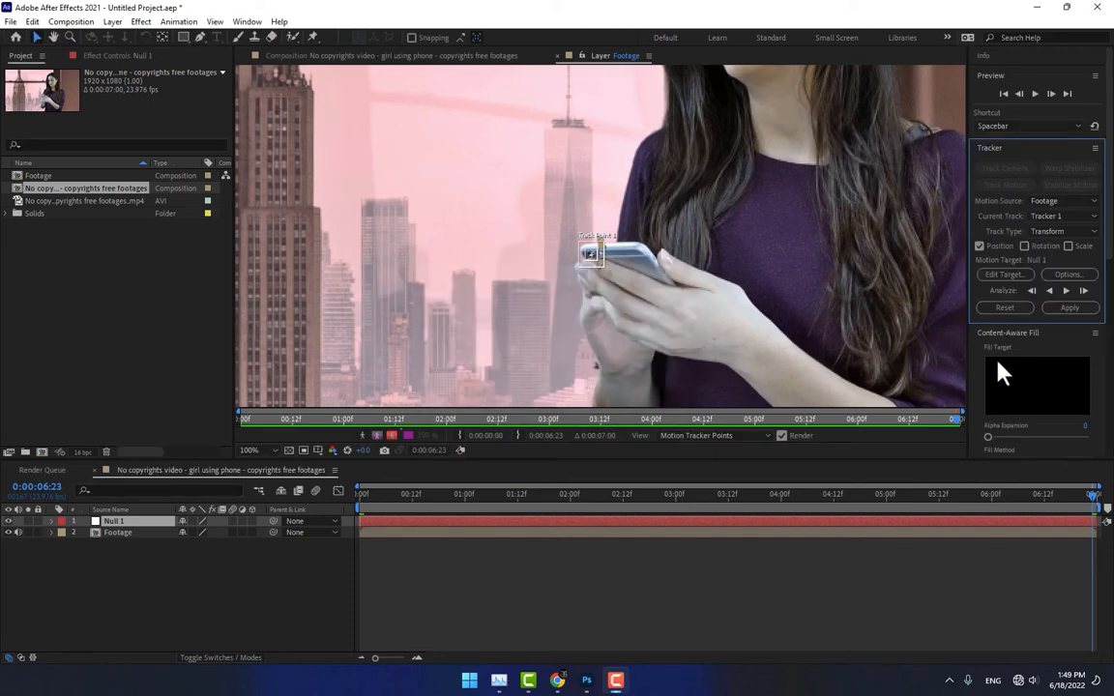
left_click(1070, 307)
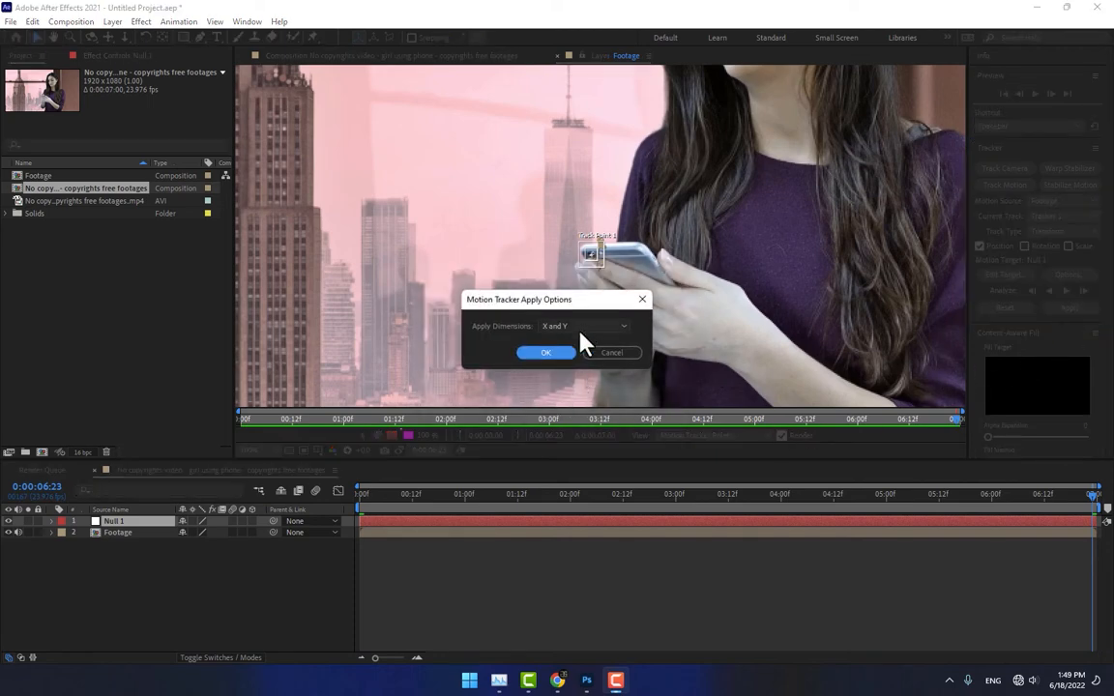
left_click(545, 353)
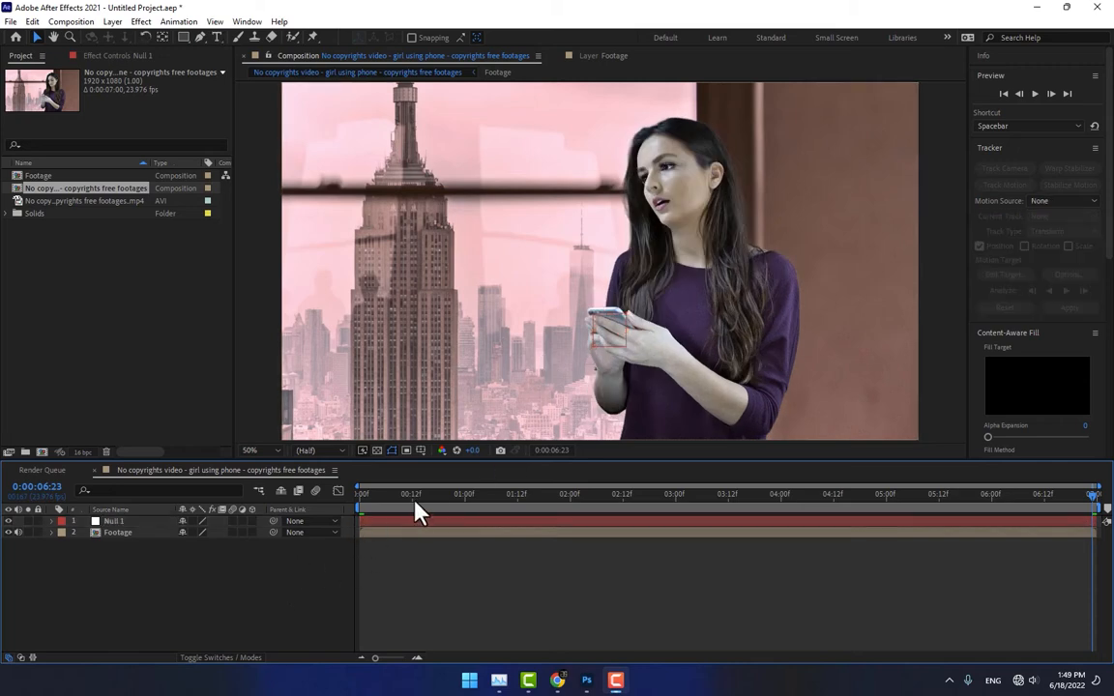
left_click_drag(416, 505, 339, 576)
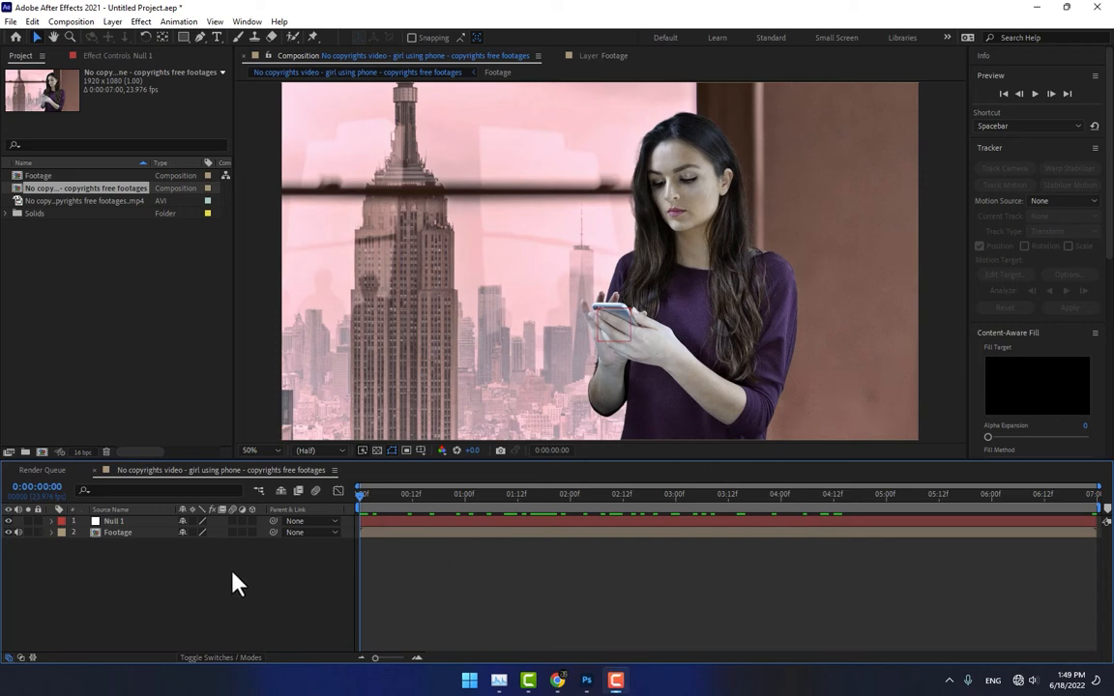
Step: Create a new 1280 x 720 composition named "Screen" with a duration of 7 seconds
key("ctrl+n")
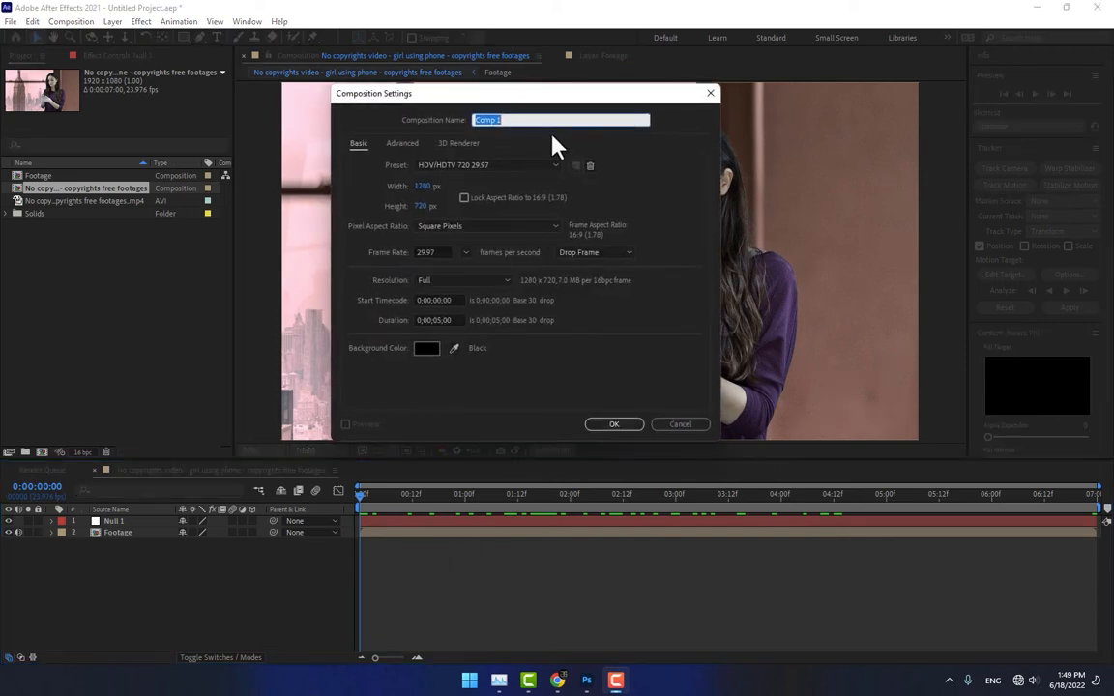
type("Creen")
key("BackSpace")
key("BackSpace")
key("BackSpace")
key("BackSpace")
key("BackSpace")
type("Screen")
left_click(442, 320)
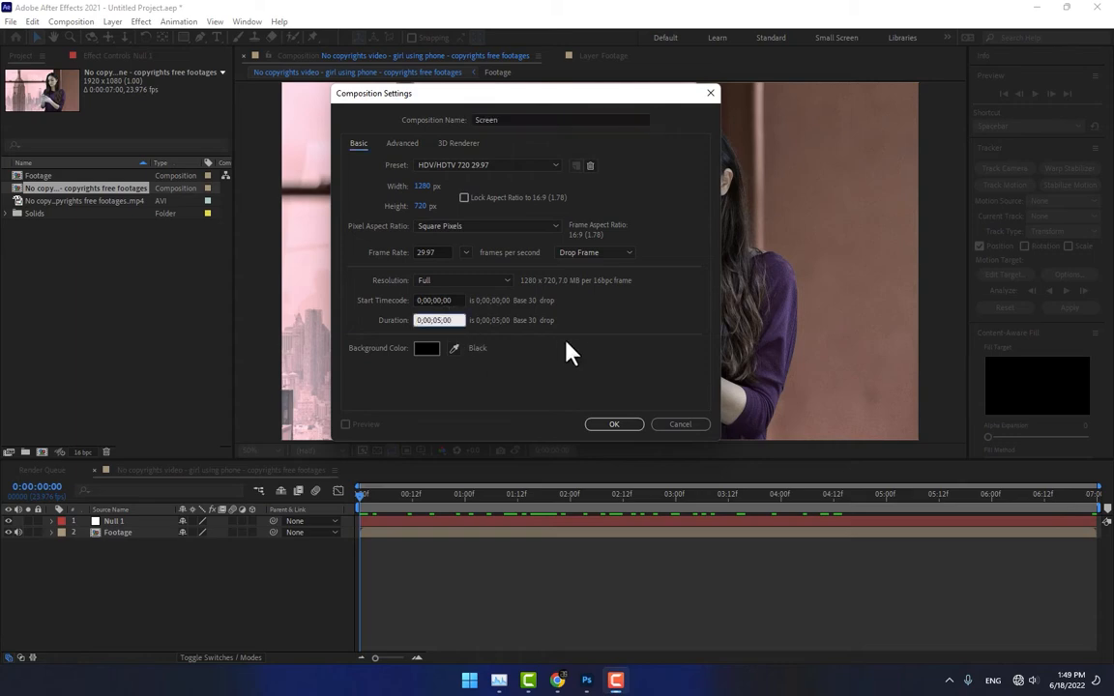
key("BackSpace")
type("7")
left_click(612, 426)
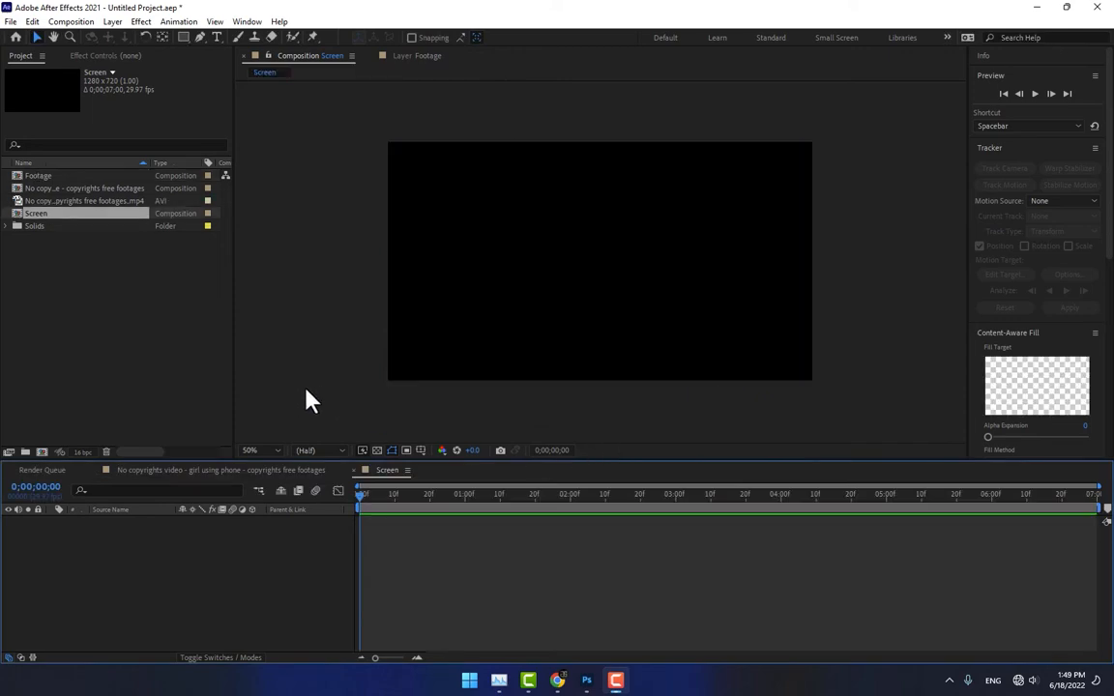
Step: Import the images 1, 2, 3 and 4 from the Desktop as footage
left_click(113, 334)
double_click(136, 343)
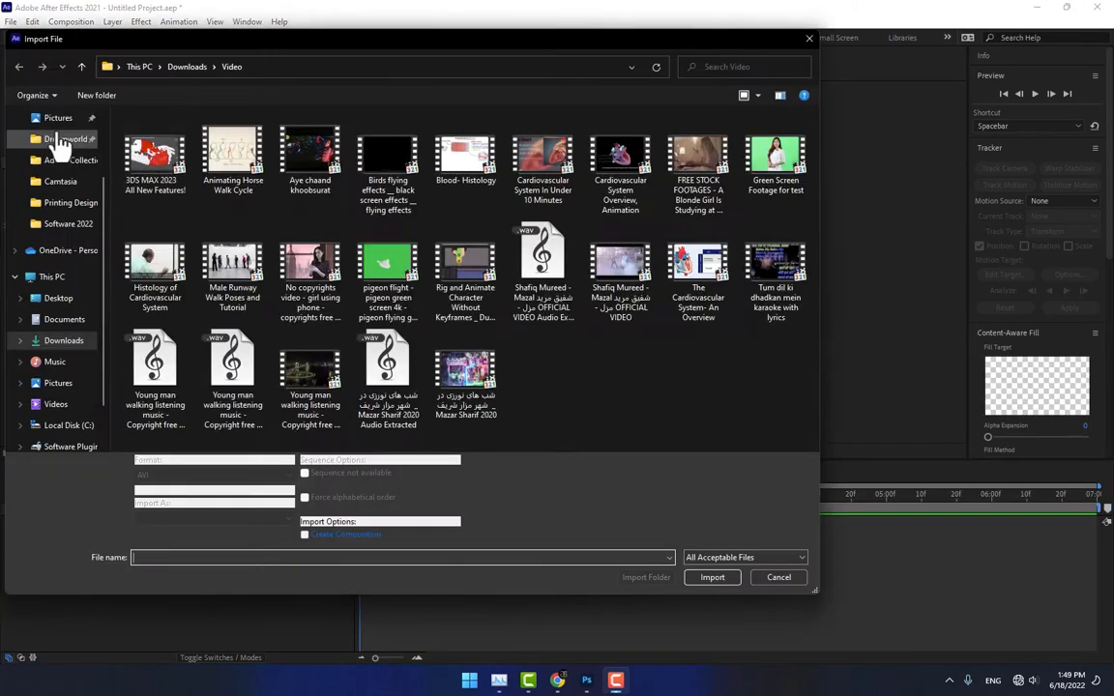
left_click(54, 299)
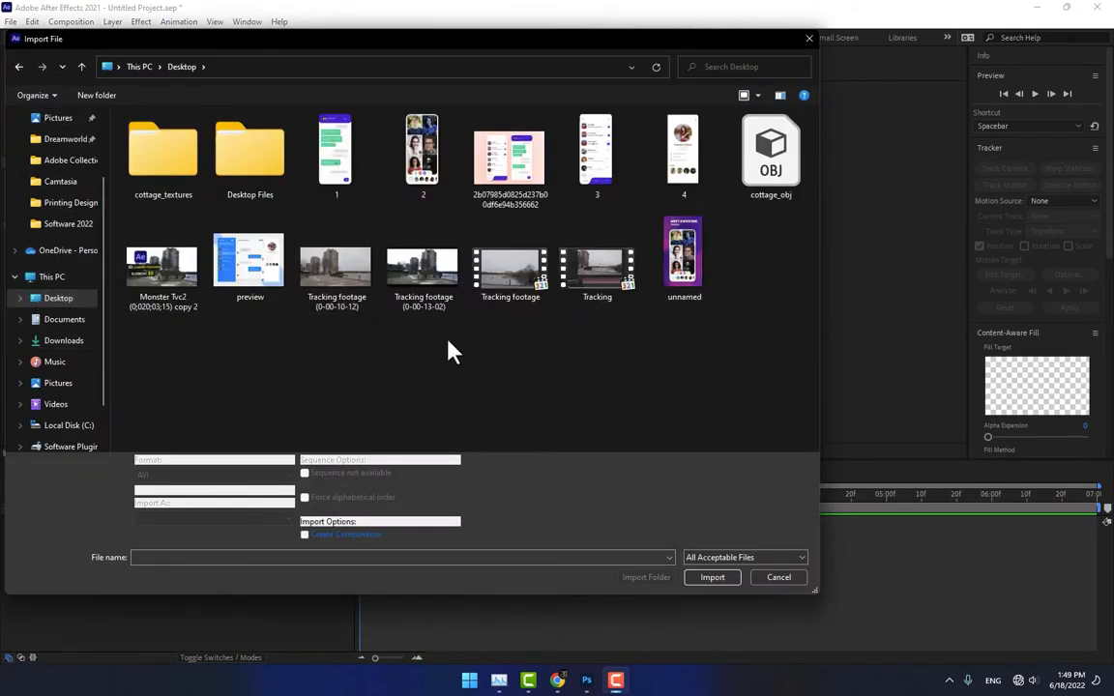
left_click(600, 174)
left_click(351, 172, "shift")
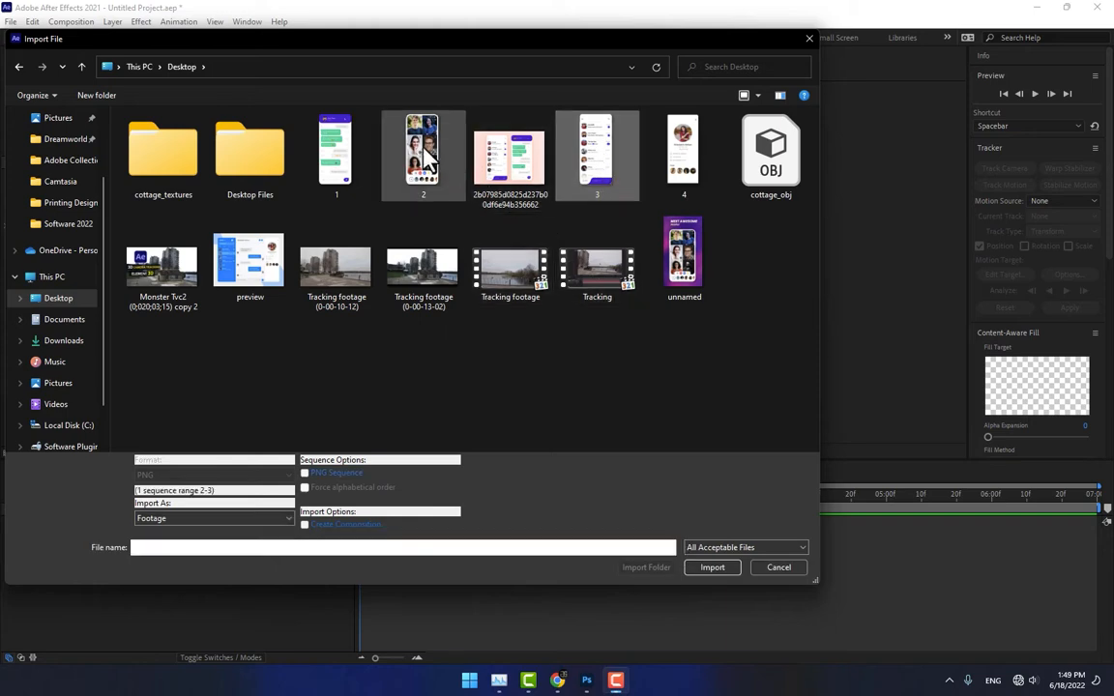
left_click(683, 154, "ctrl")
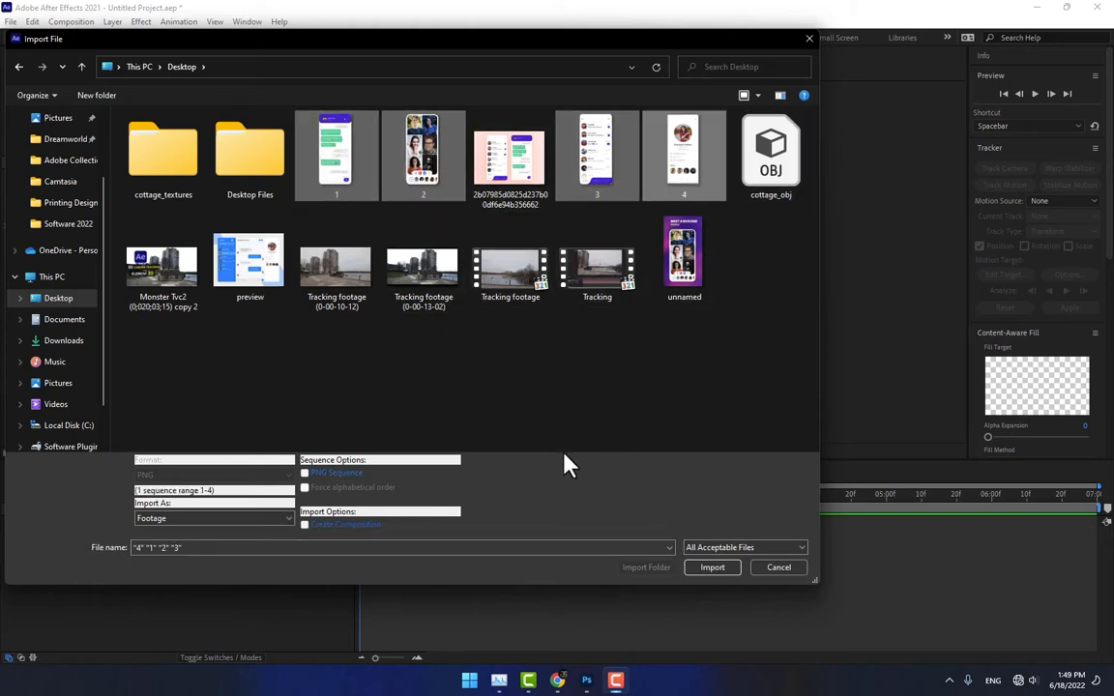
left_click(712, 570)
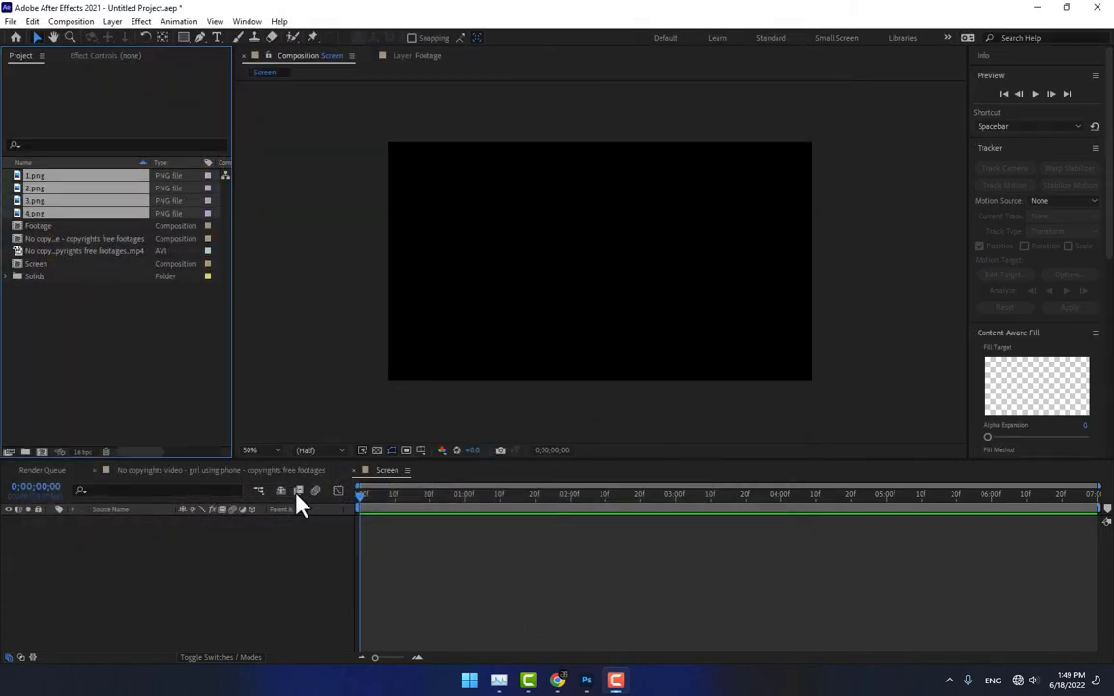
Step: Preview the imported images and add 4.png to the left part of the Screen composition
left_click(37, 176)
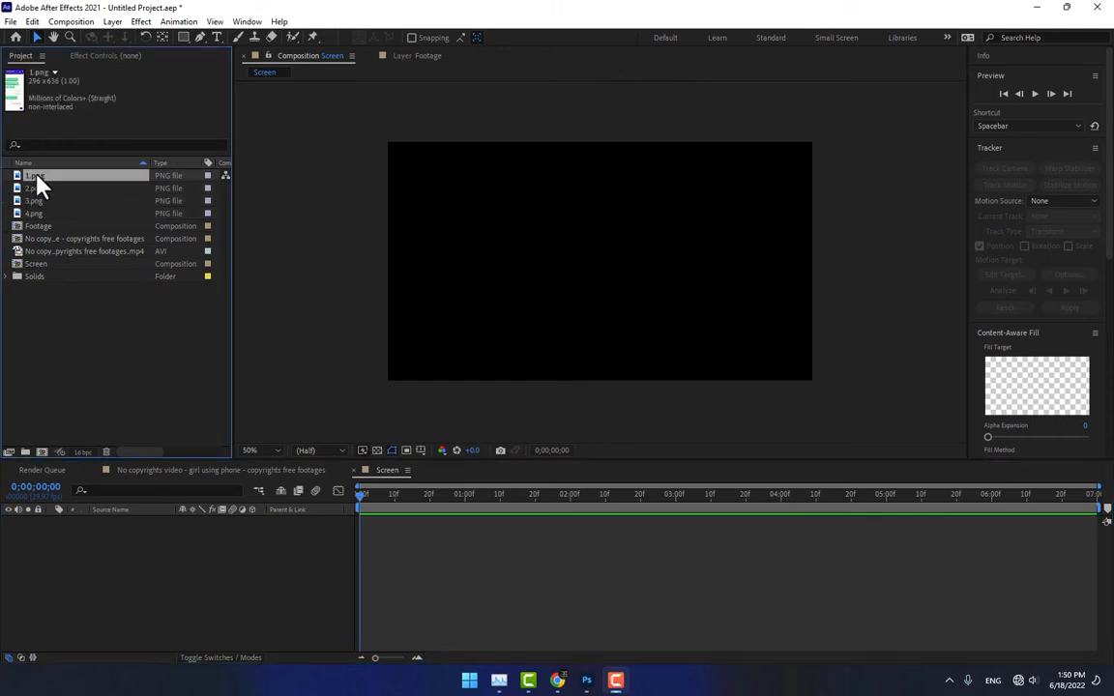
left_click(34, 188)
left_click(33, 200)
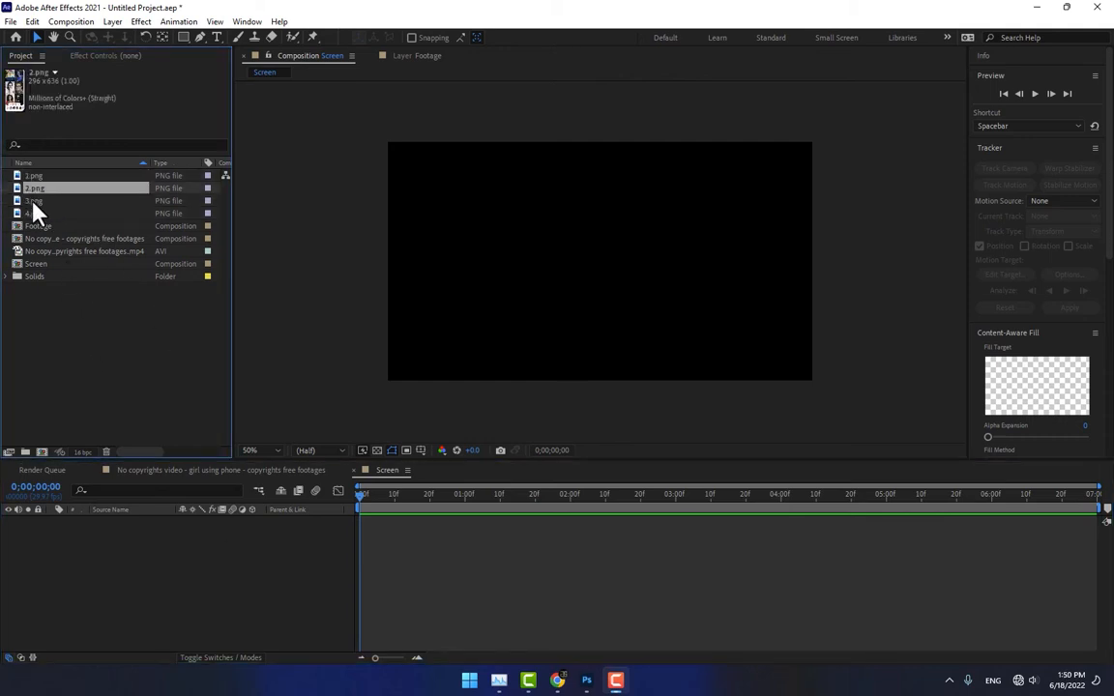
left_click(32, 213)
left_click_drag(33, 222, 452, 269)
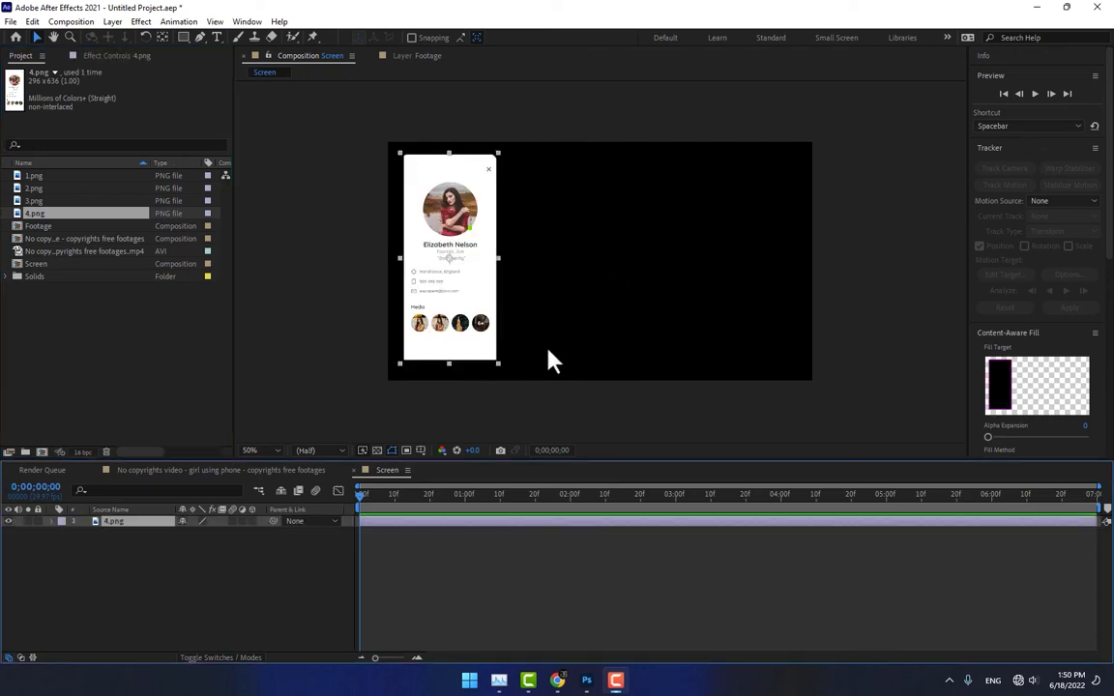
Step: Scale 4.png down to about 52% and place it near the frame's upper-left corner at position 160, 176
key("s")
left_click_drag(213, 532, 184, 532)
left_click_drag(454, 301, 447, 247)
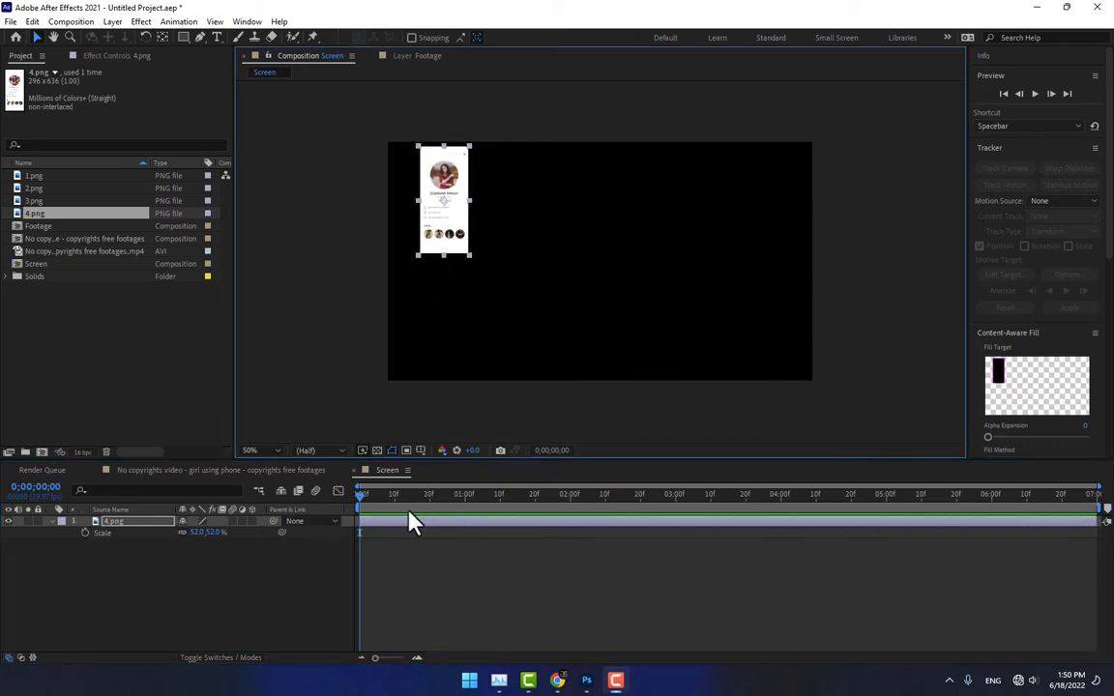
key("p")
left_click(187, 532)
type("160.0,176.0")
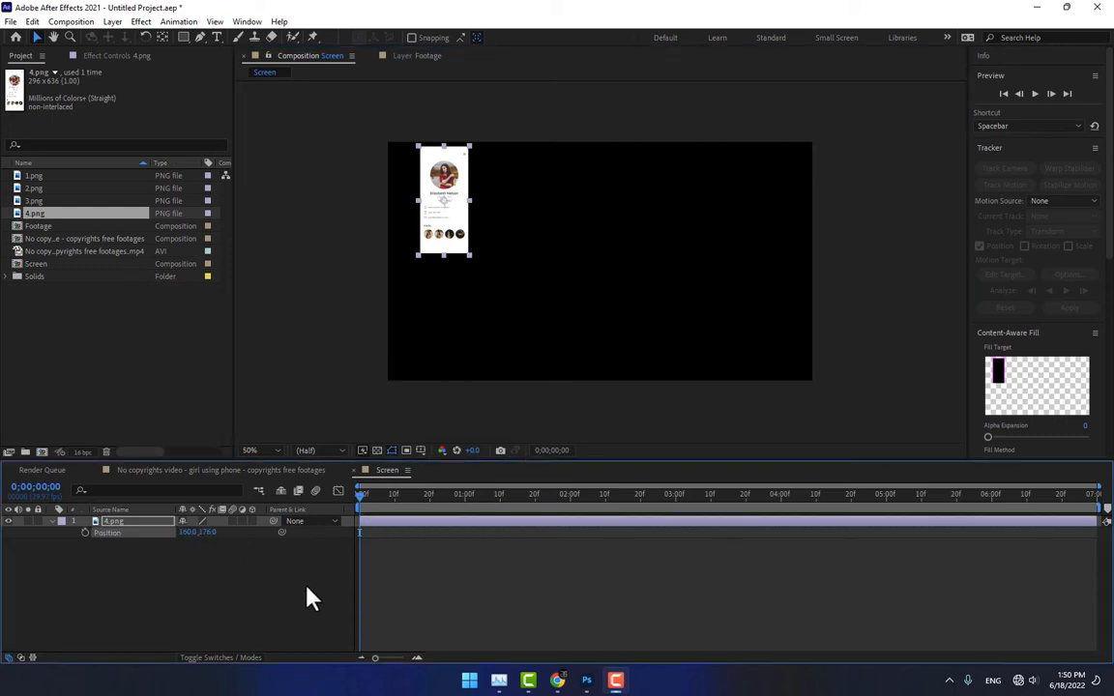
key("Return")
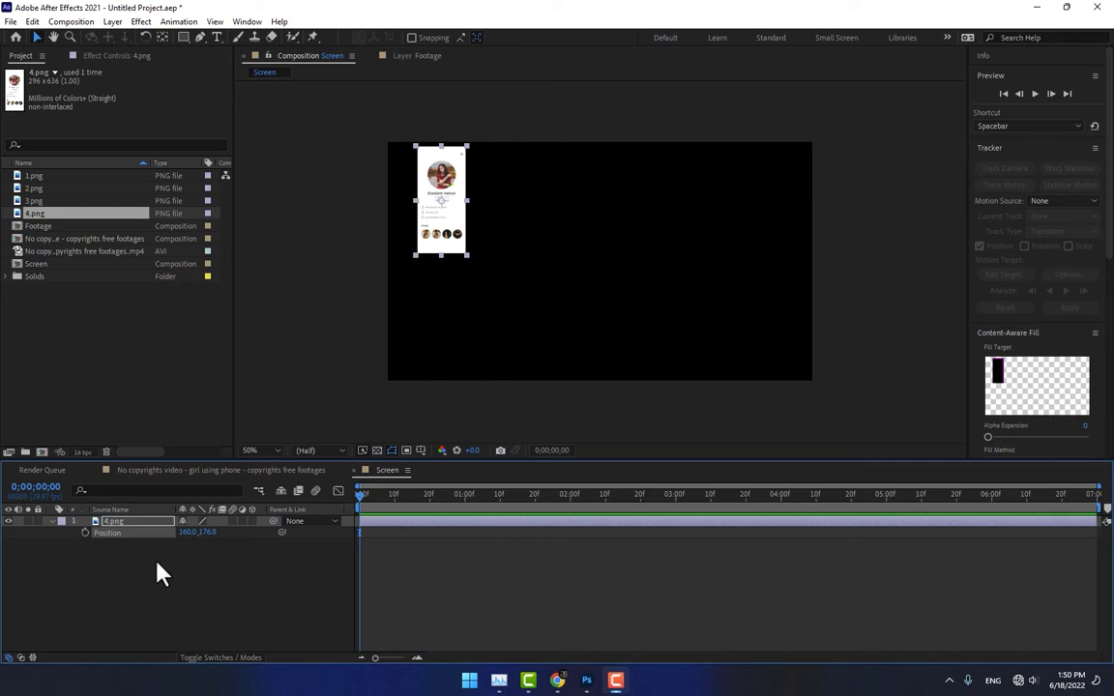
left_click(85, 533)
left_click(187, 533)
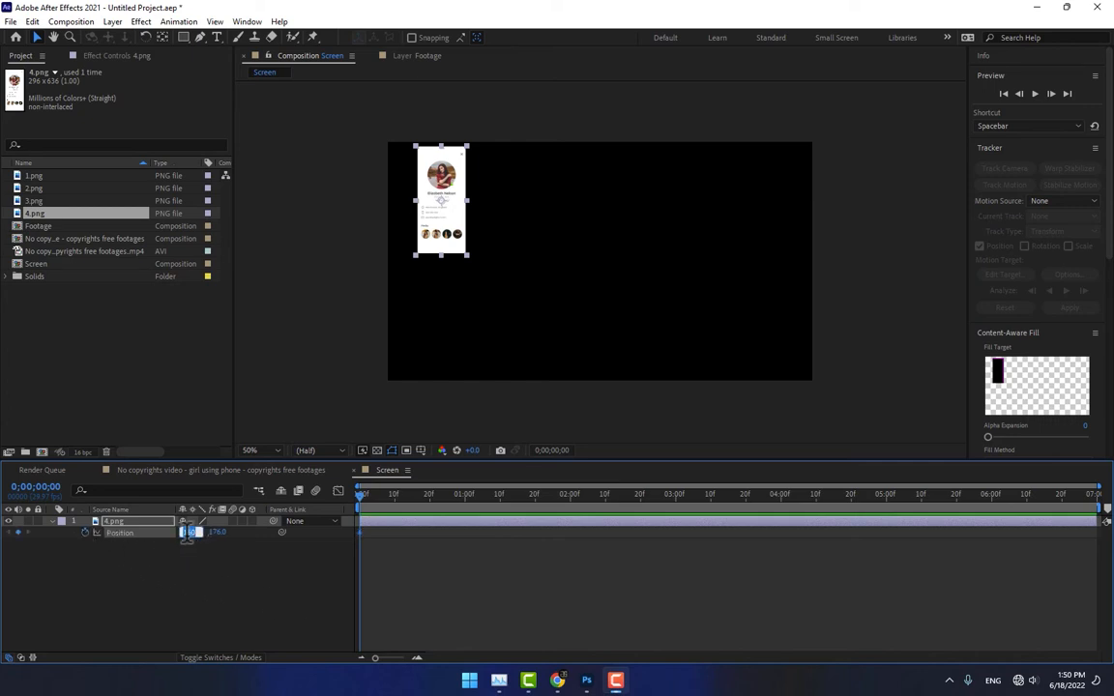
type("0")
key("Return")
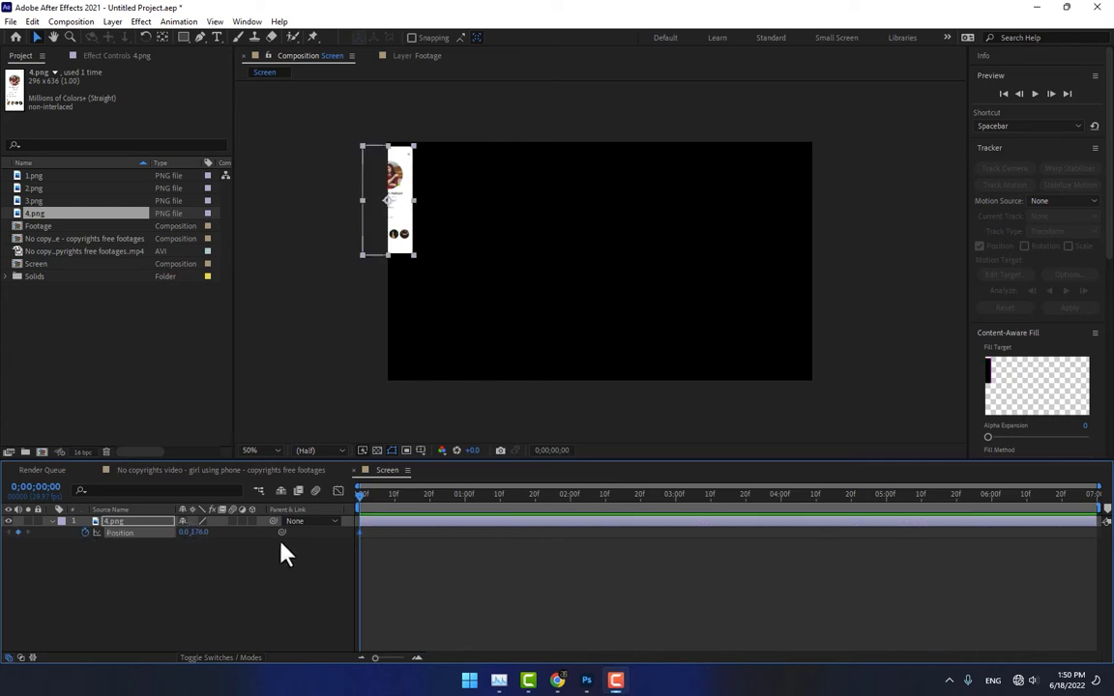
key("ctrl+z")
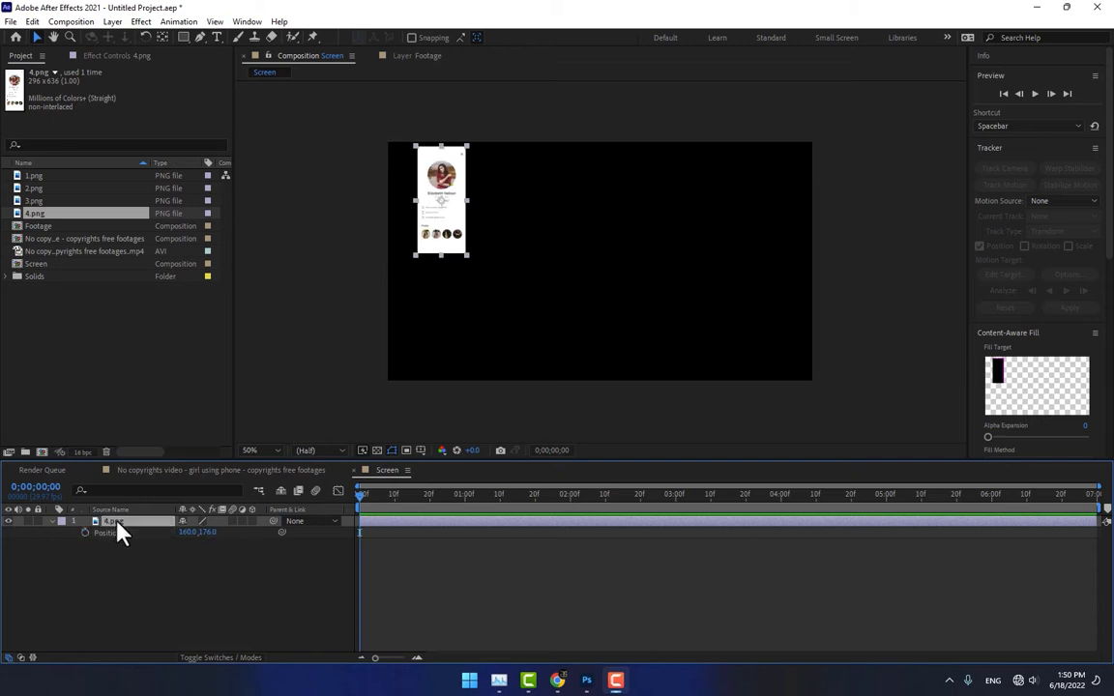
Step: Set the scale of the 4.png layer to 50%
key("s")
left_click(196, 533)
type("50")
key("Return")
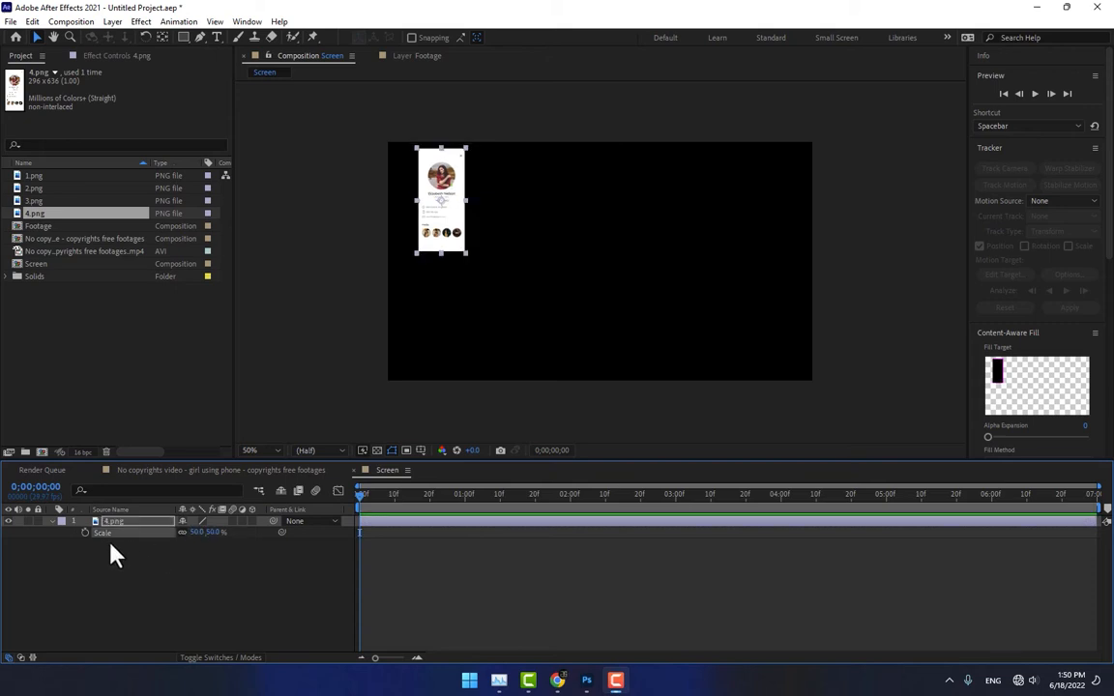
Step: Enable Scale keyframing on 4.png at the first frame with a value of 0%
left_click(85, 533)
left_click(205, 533)
type("0")
key("Return")
Step: Add a 50% Scale keyframe to 4.png at frame 4
key("Page_Down")
key("Page_Down")
key("Page_Down")
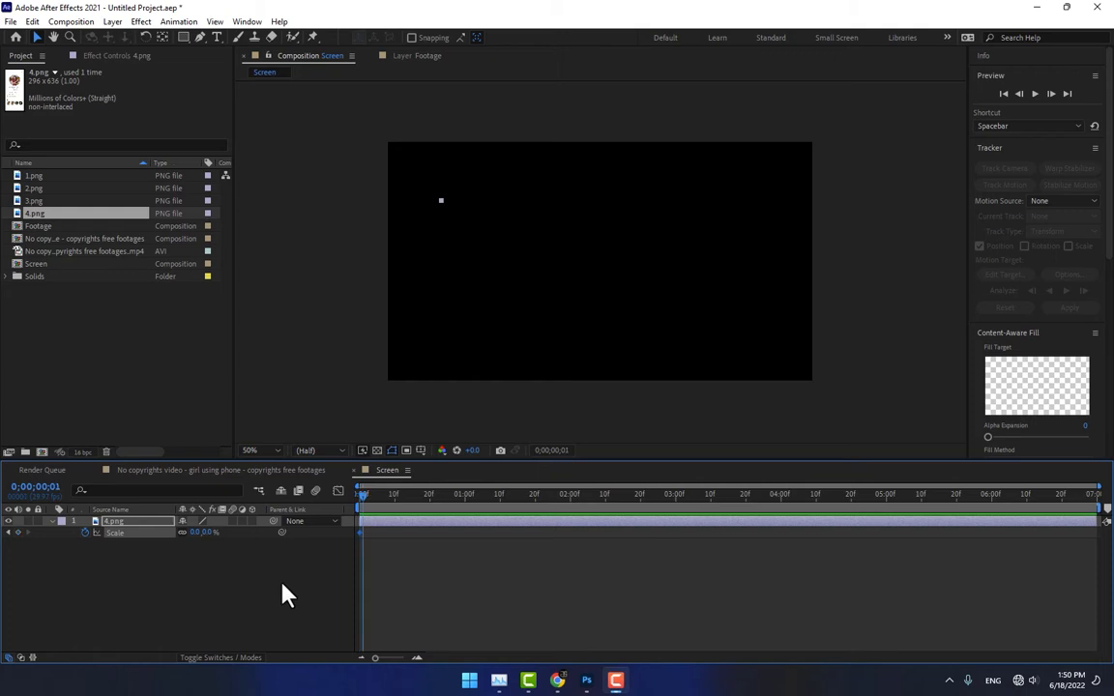
key("Page_Down")
left_click(207, 533)
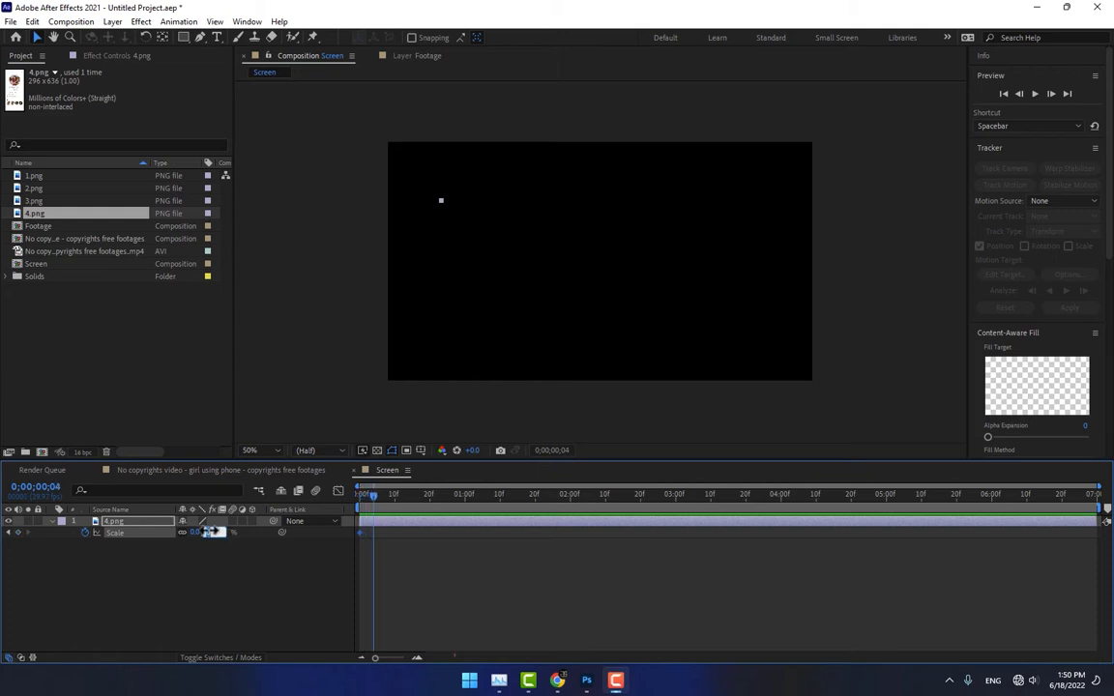
type("50")
key("Return")
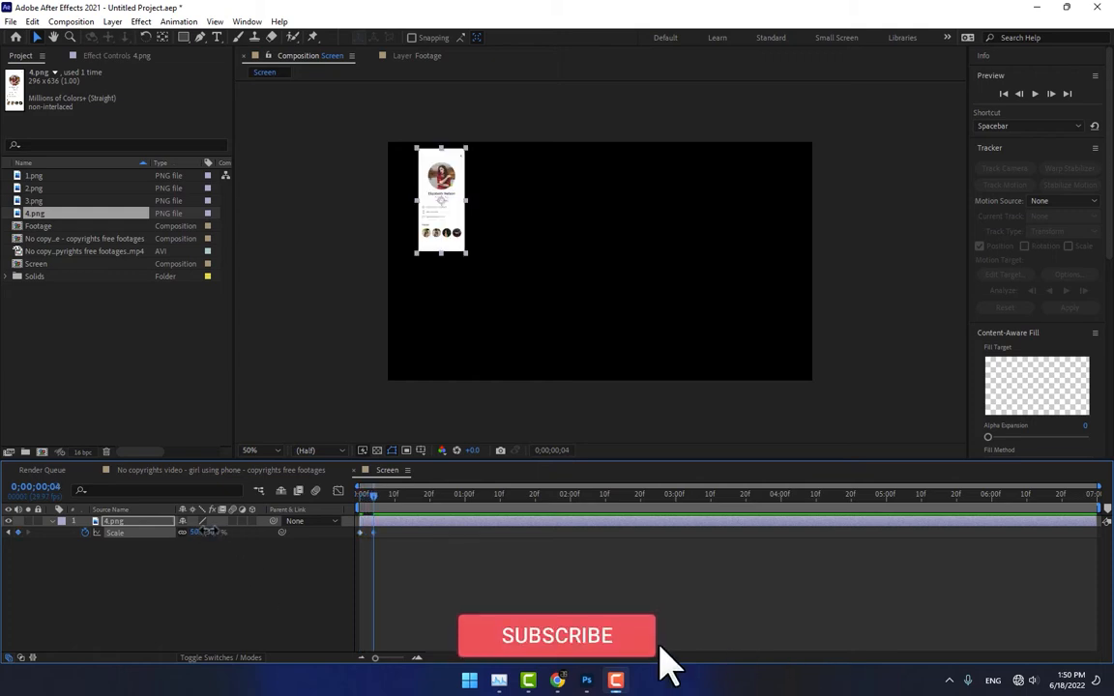
Step: Add a 45% Scale keyframe to 4.png at frame 8
key("Page_Down")
key("Page_Down")
key("Page_Down")
key("Page_Down")
left_click(209, 533)
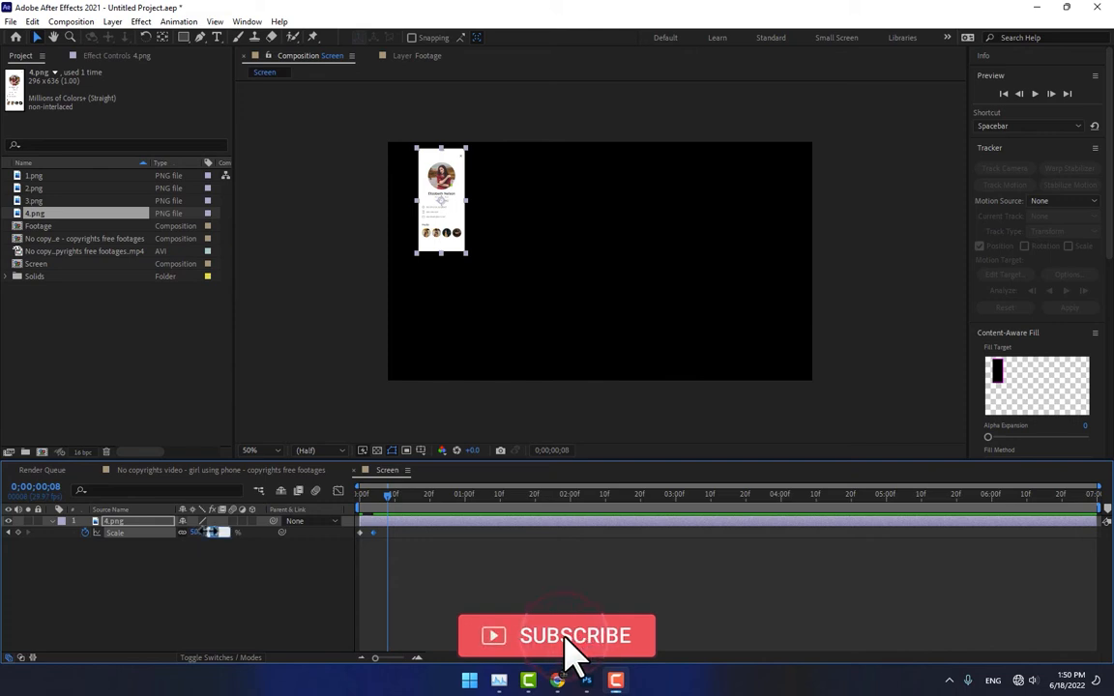
type("45")
key("Return")
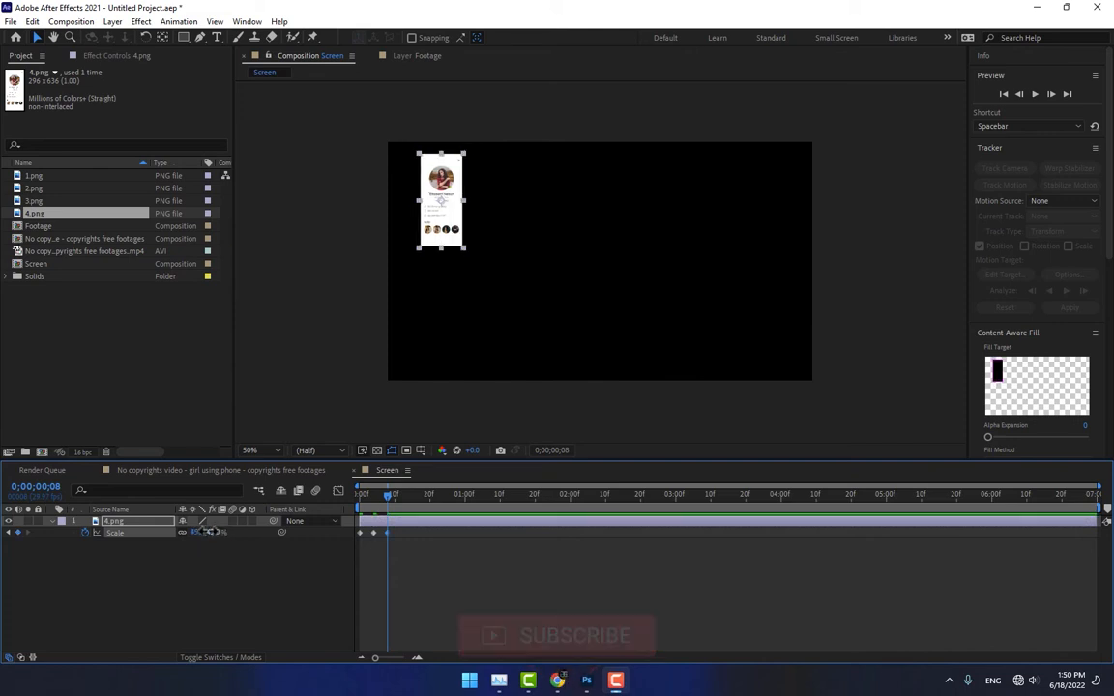
Step: Add a 50% Scale keyframe to 4.png at frame 12
key("Page_Down")
key("Page_Down")
key("Page_Down")
key("Page_Down")
left_click(211, 532)
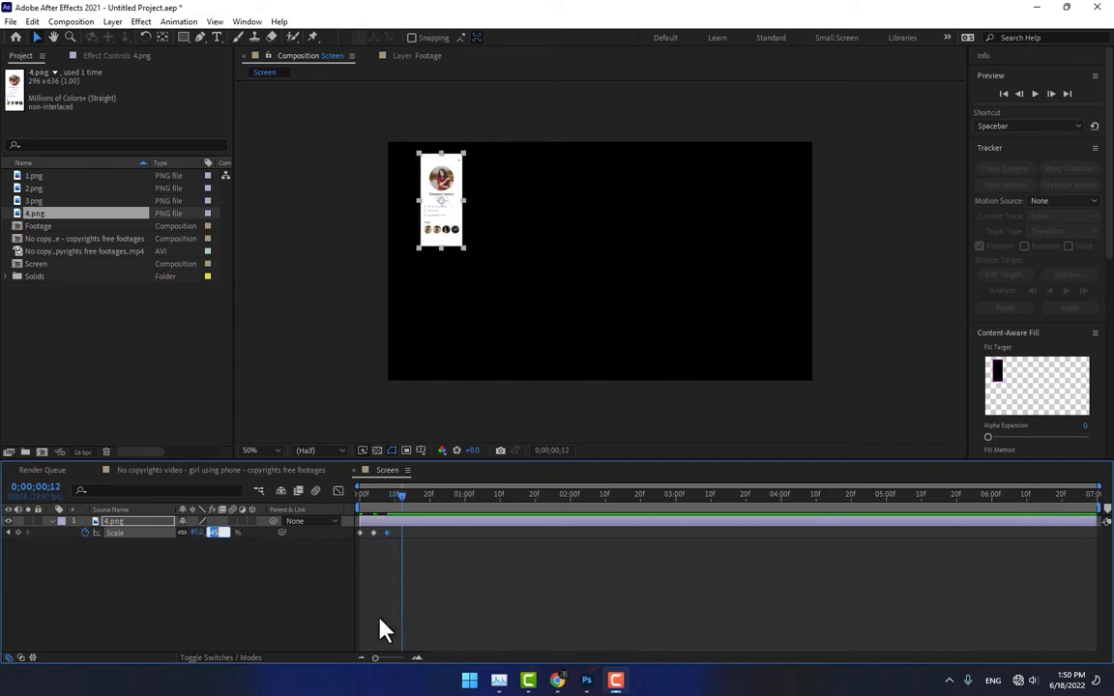
type("50")
key("Return")
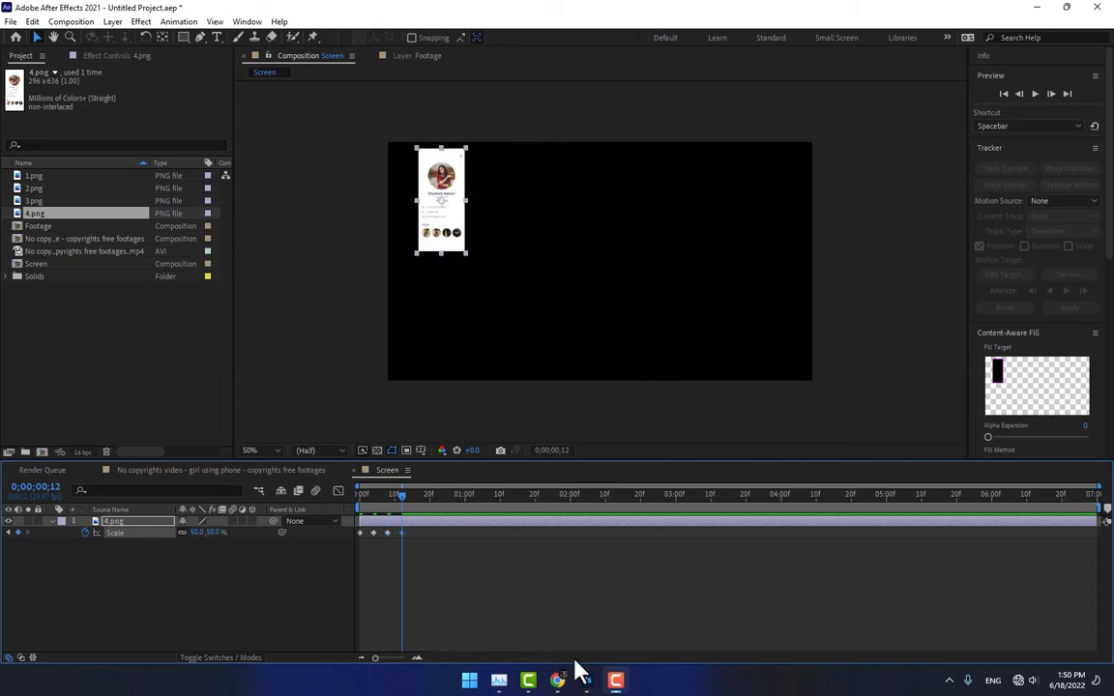
Step: Preview the pop-in scale animation of 4.png from the start of the composition
left_click_drag(391, 507, 361, 510)
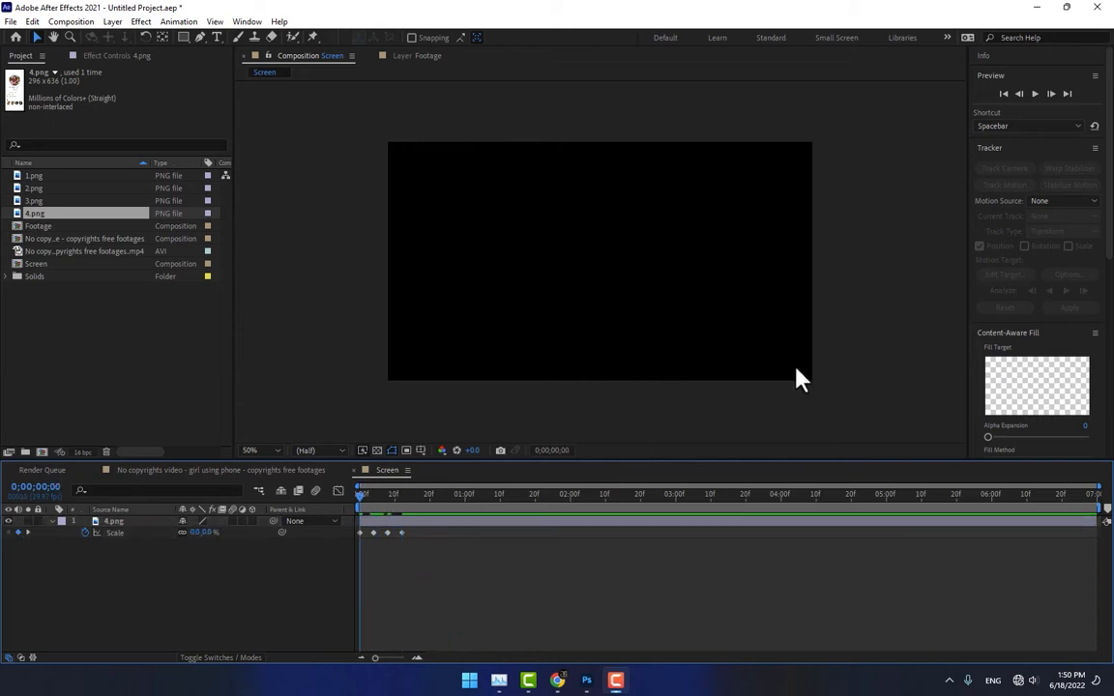
left_click(1034, 93)
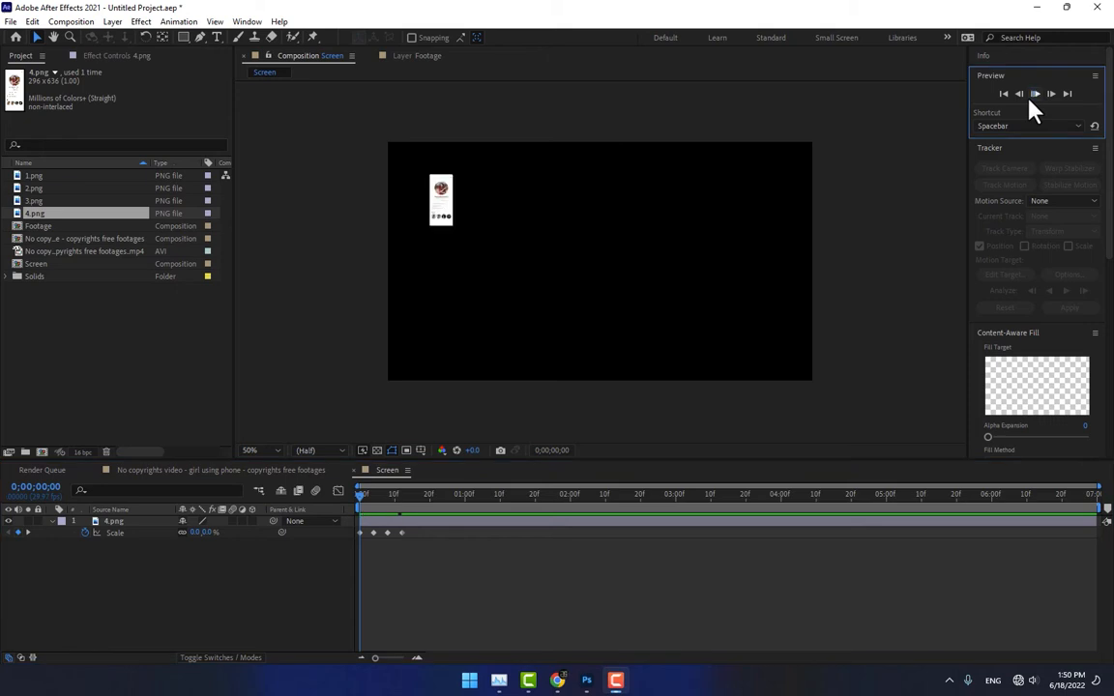
left_click_drag(375, 509, 410, 514)
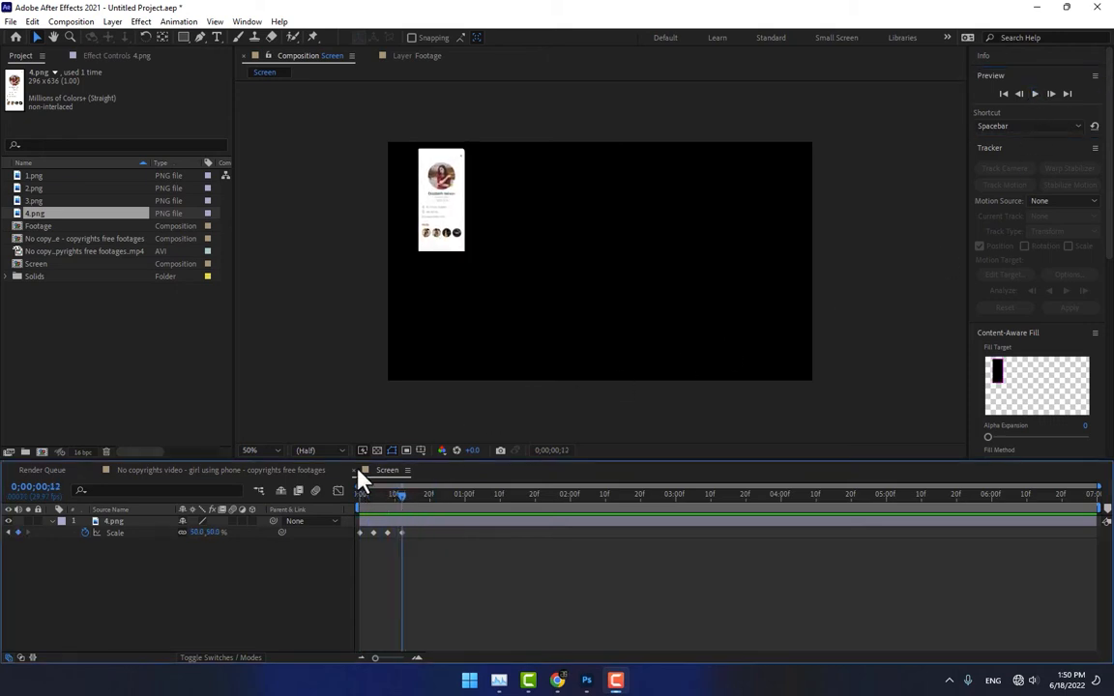
Step: Add 1.png to the Screen composition, scale it to 50% and align it directly below the 4.png image
left_click(36, 201)
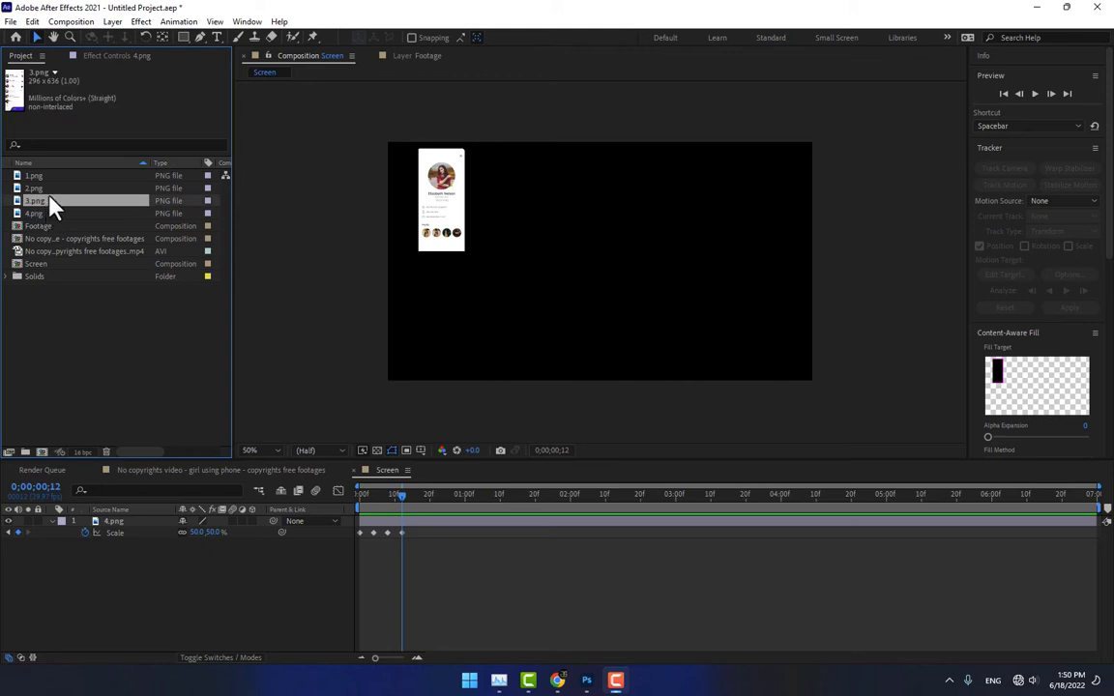
left_click(49, 186)
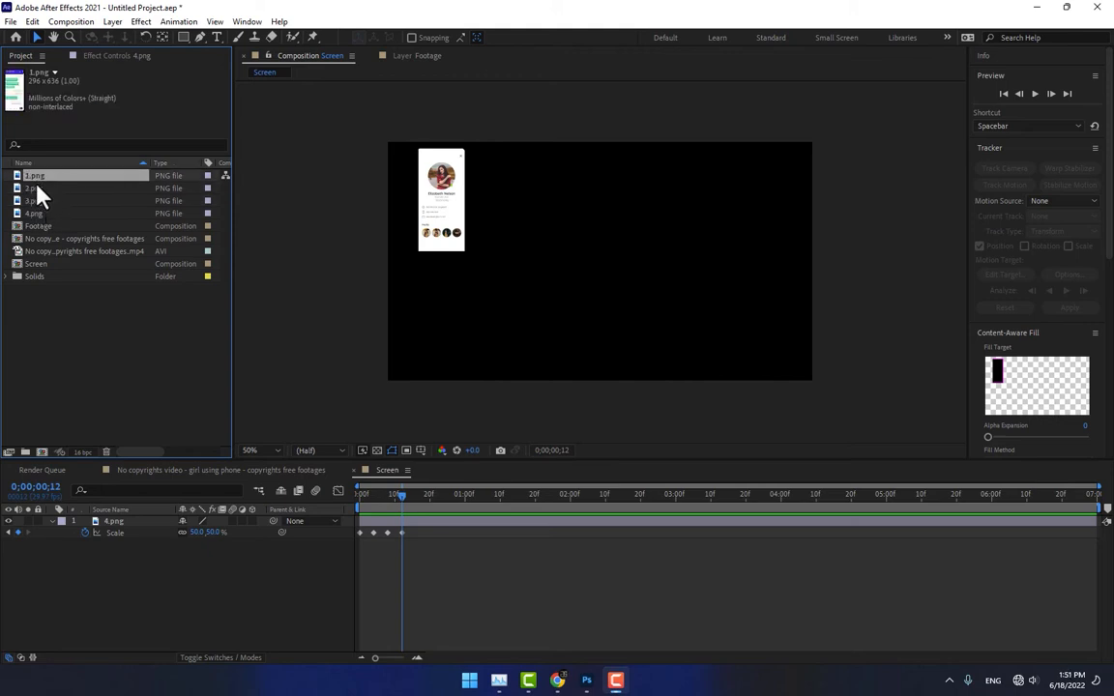
left_click_drag(37, 183, 445, 329)
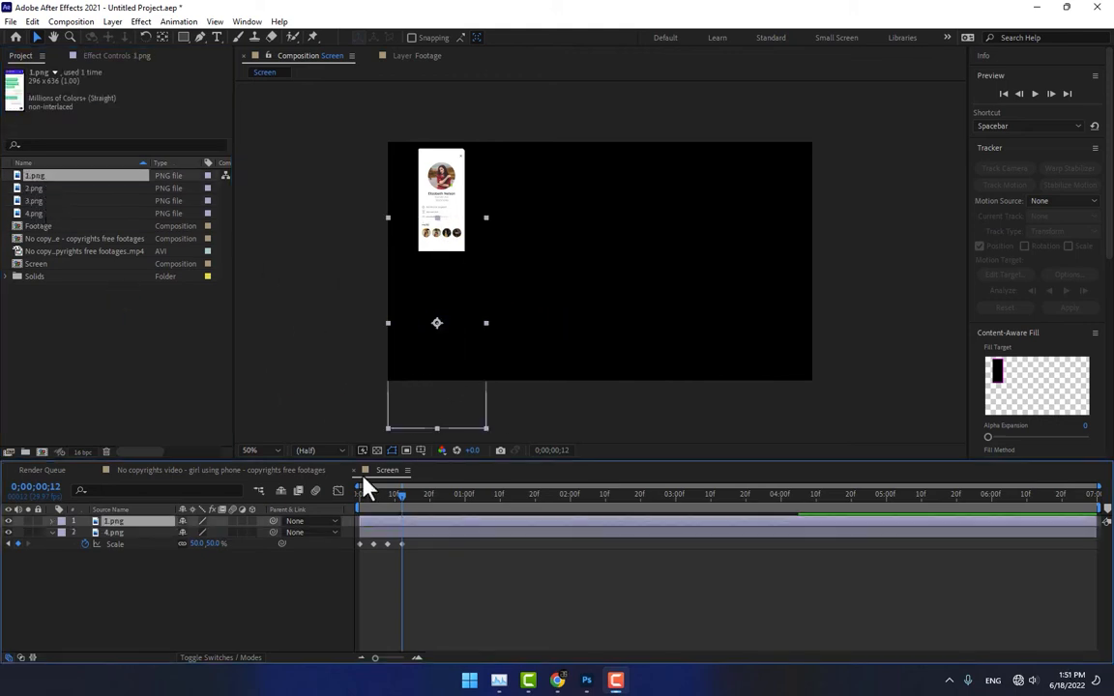
key("s")
left_click(200, 532)
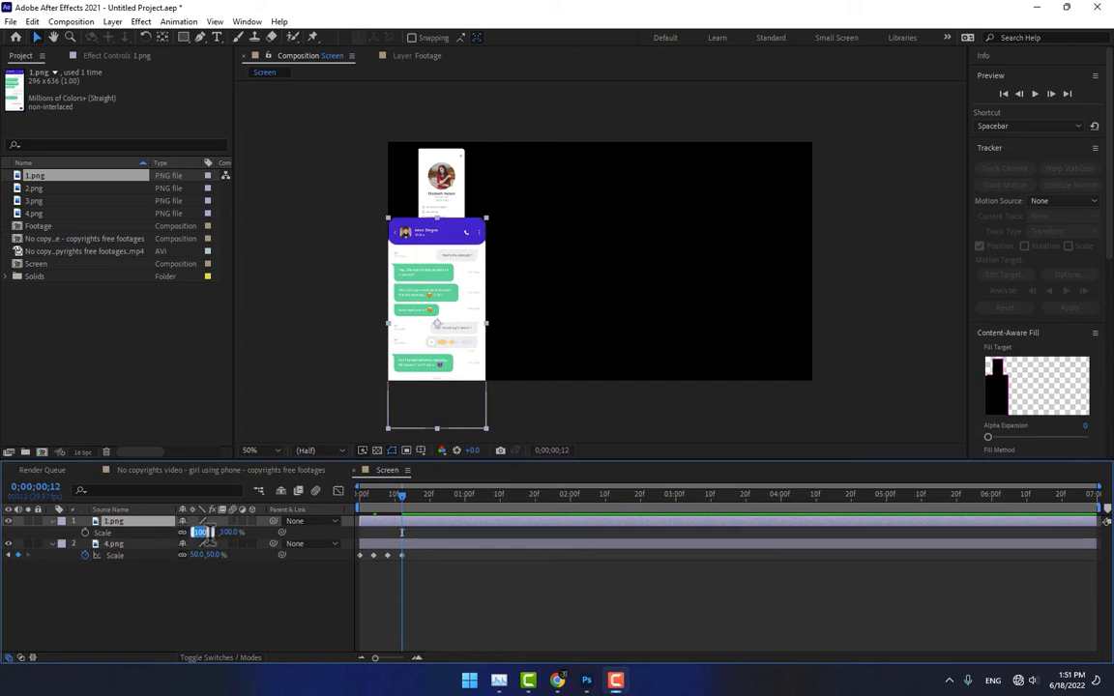
key("Return")
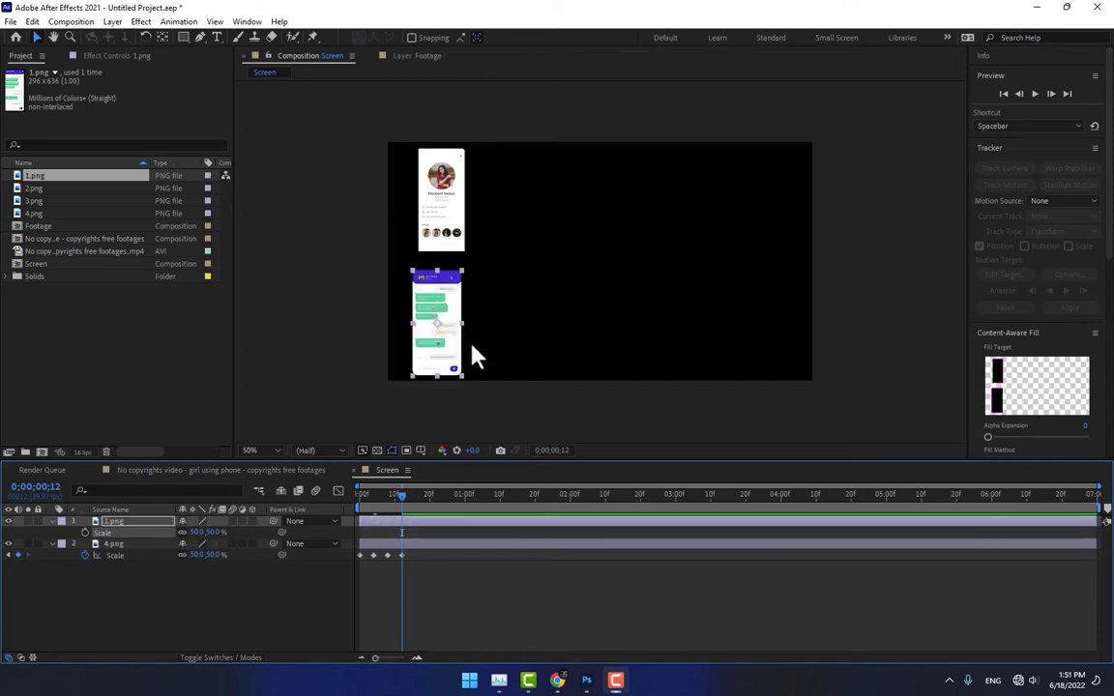
left_click_drag(461, 350, 467, 332)
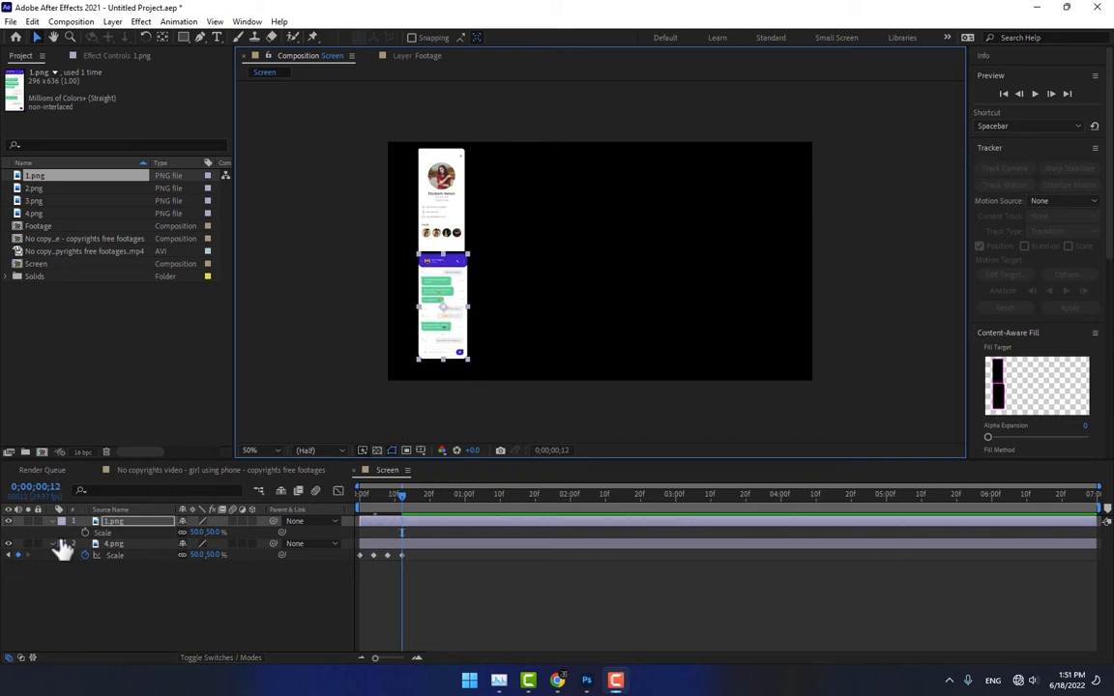
Step: Copy the Scale keyframes of 4.png onto 1.png starting at frame 8 and check the staggered animation
left_click(118, 557)
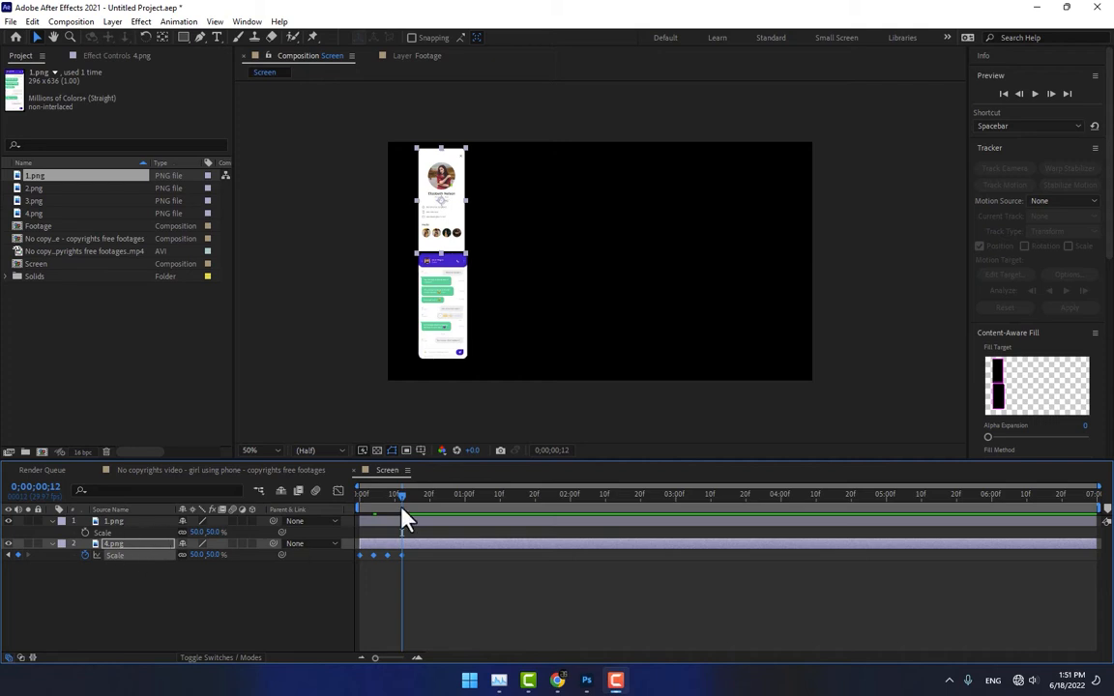
left_click(386, 495)
left_click(109, 534)
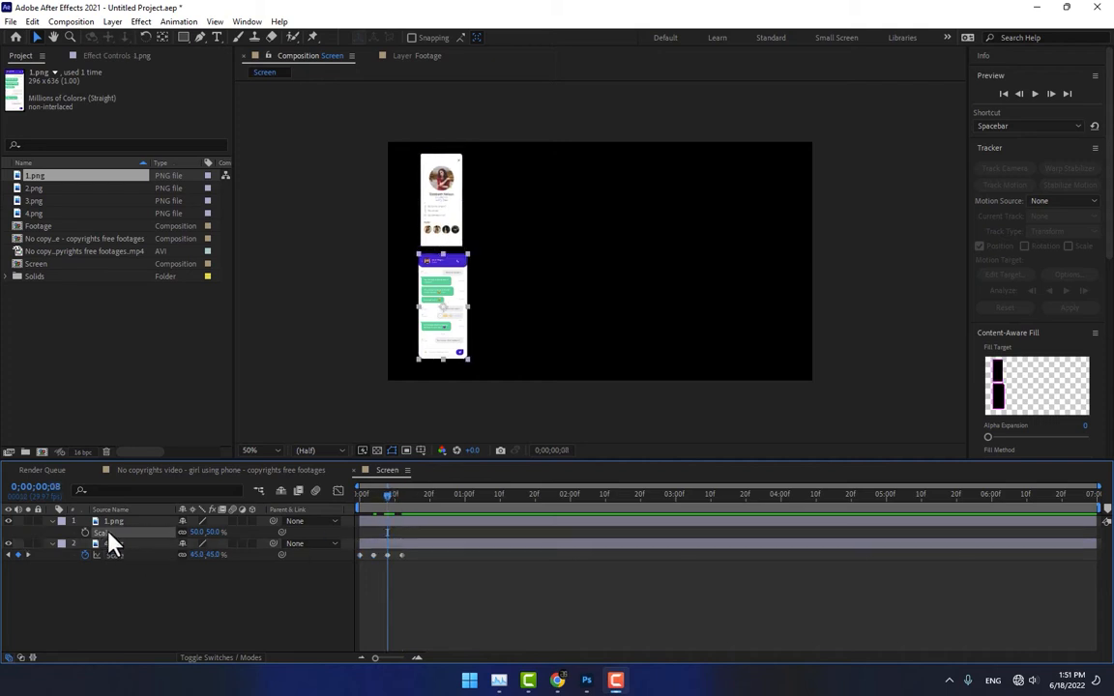
key("ctrl+v")
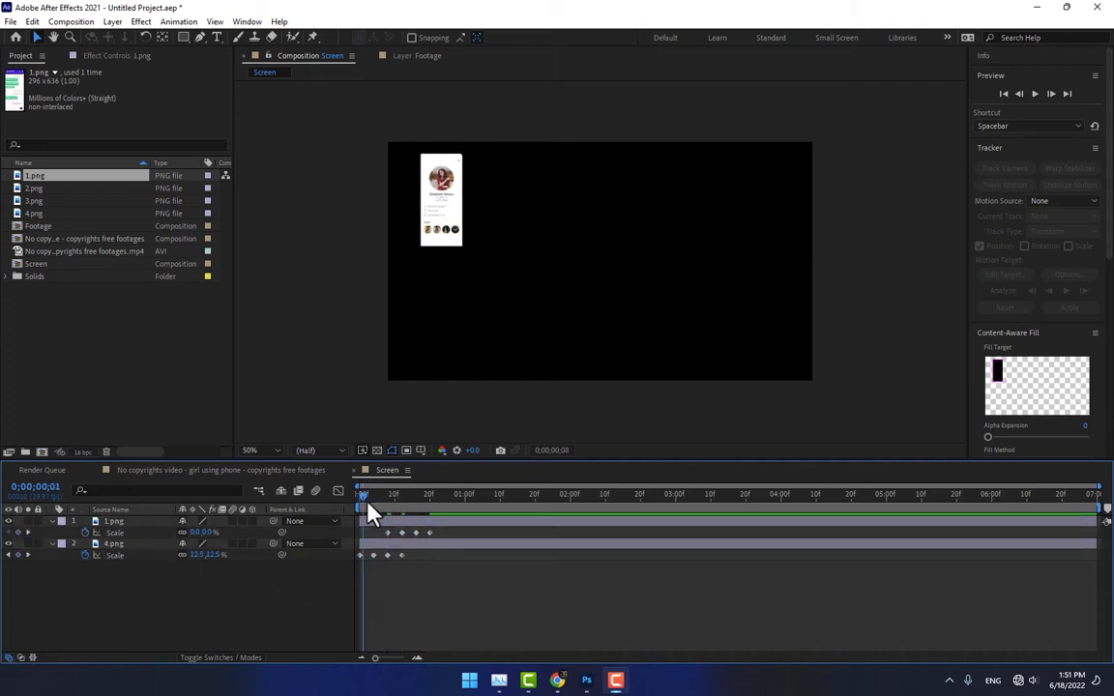
left_click_drag(368, 504, 423, 514)
Step: Add 2.png to the Screen composition, scale it to 50% and align it directly to the right of the 4.png image
left_click(48, 202)
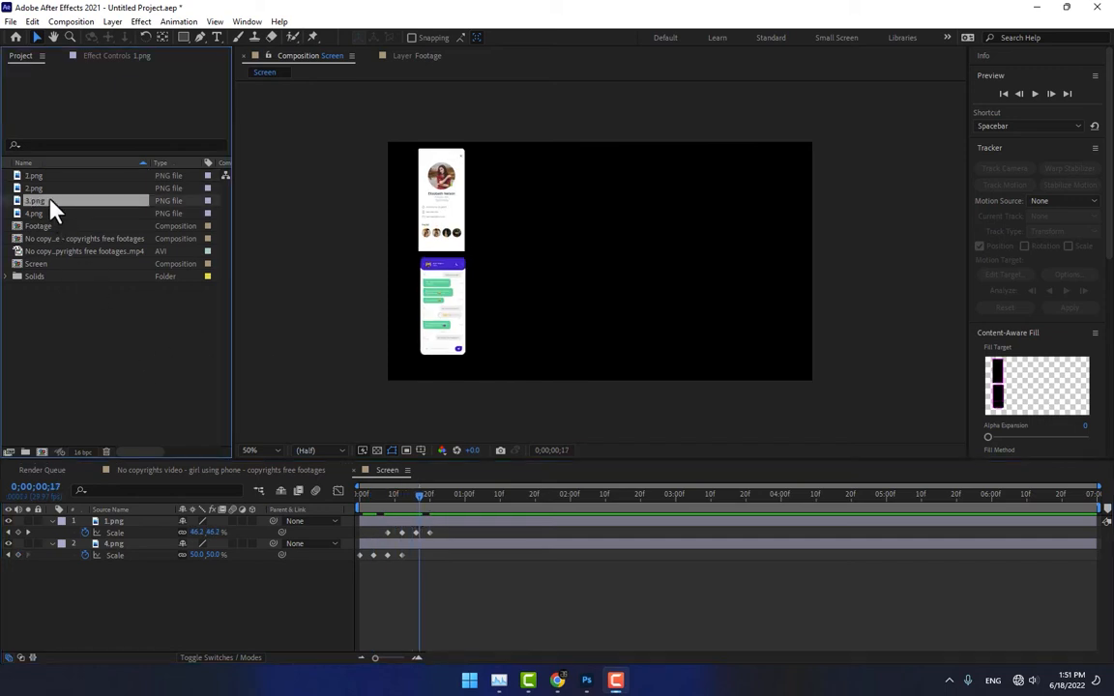
left_click_drag(38, 189, 497, 223)
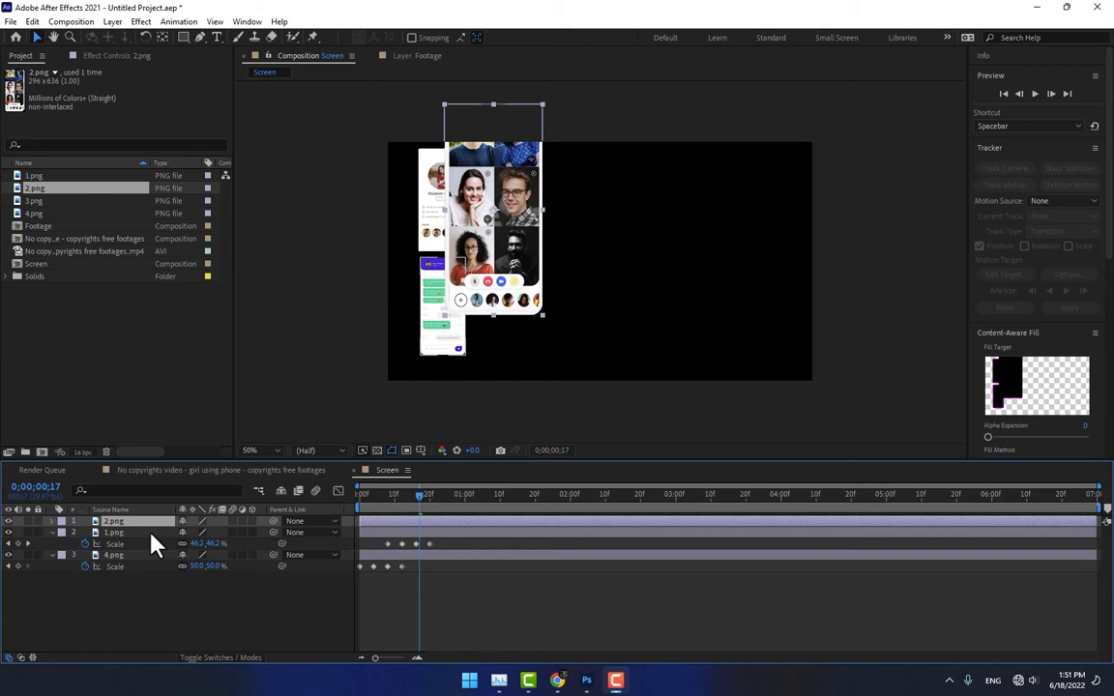
key("s")
left_click(201, 533)
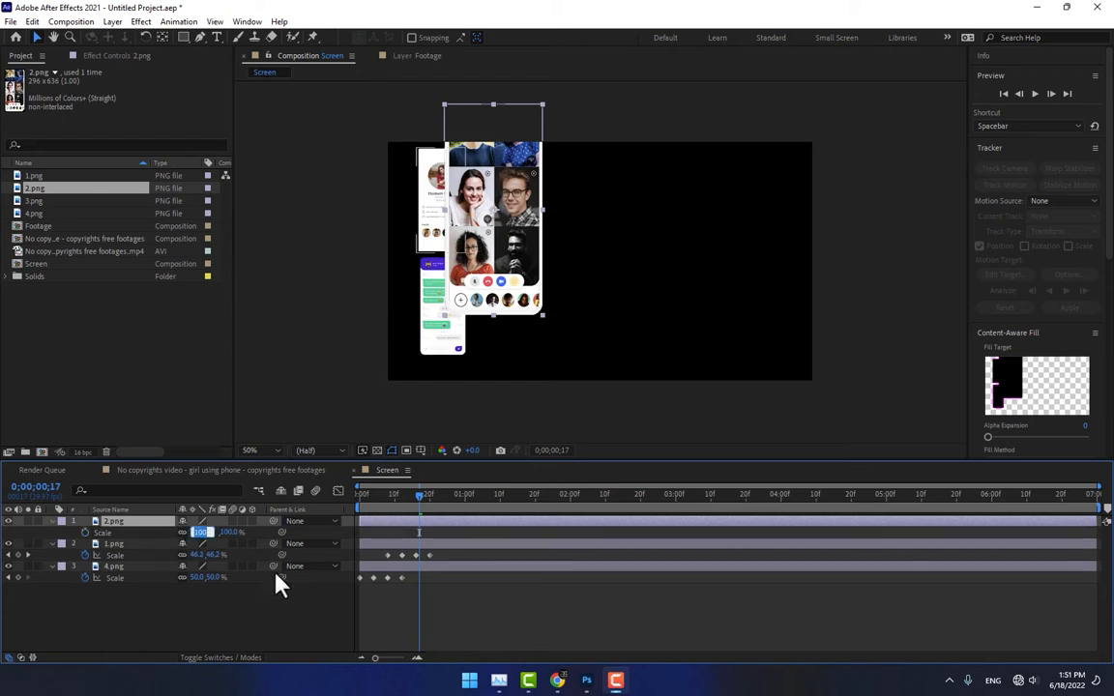
type("0")
key("Return")
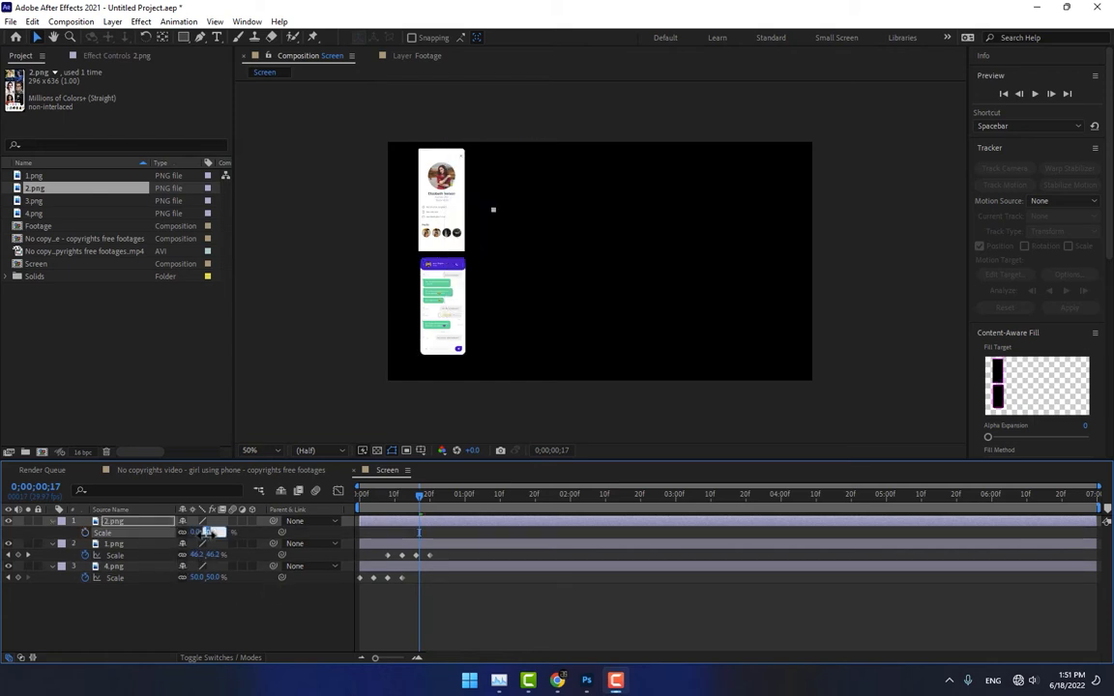
left_click_drag(206, 533, 248, 492)
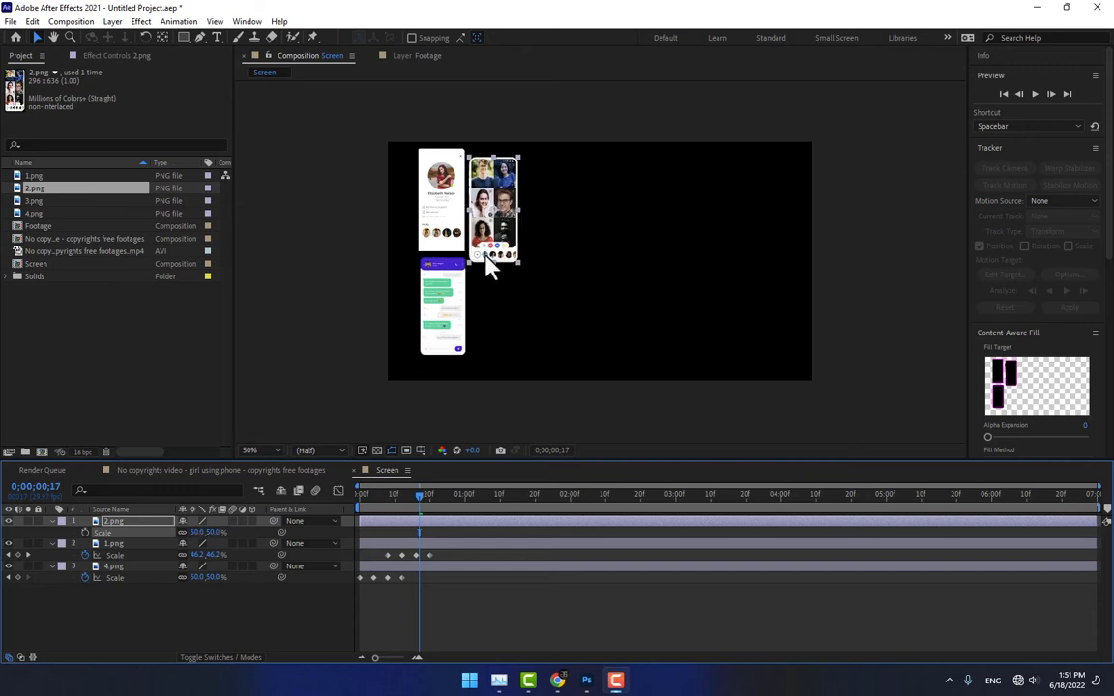
left_click_drag(487, 259, 507, 239)
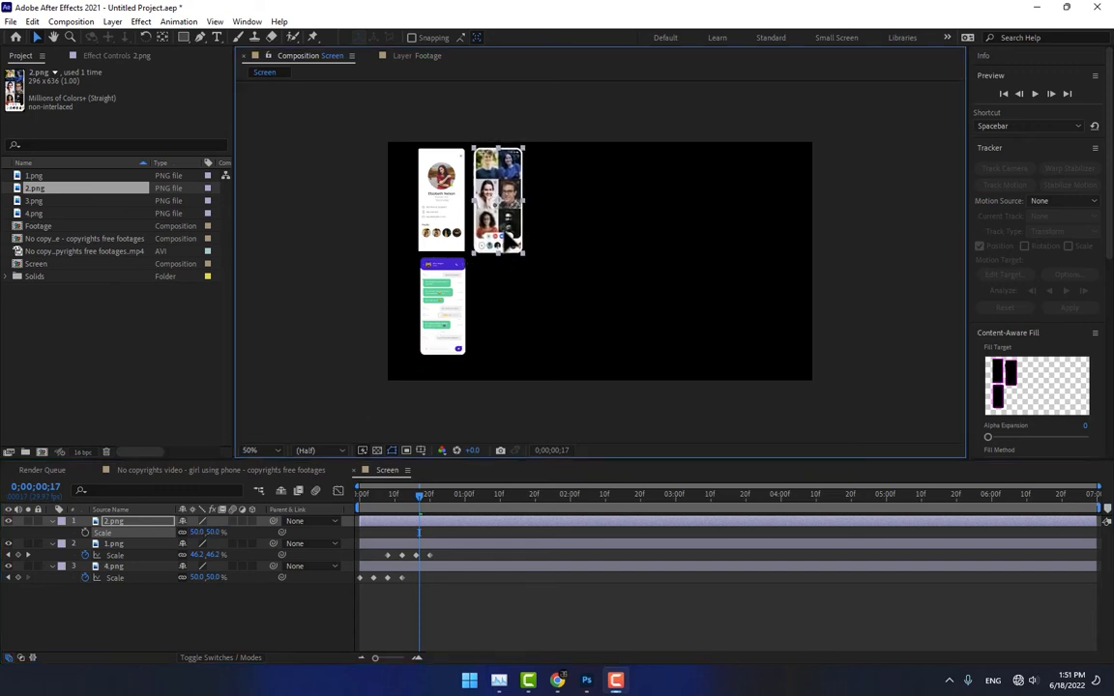
Step: Paste the copied Scale keyframes onto 2.png starting at frame 17 and check the staggered animation
left_click(108, 534)
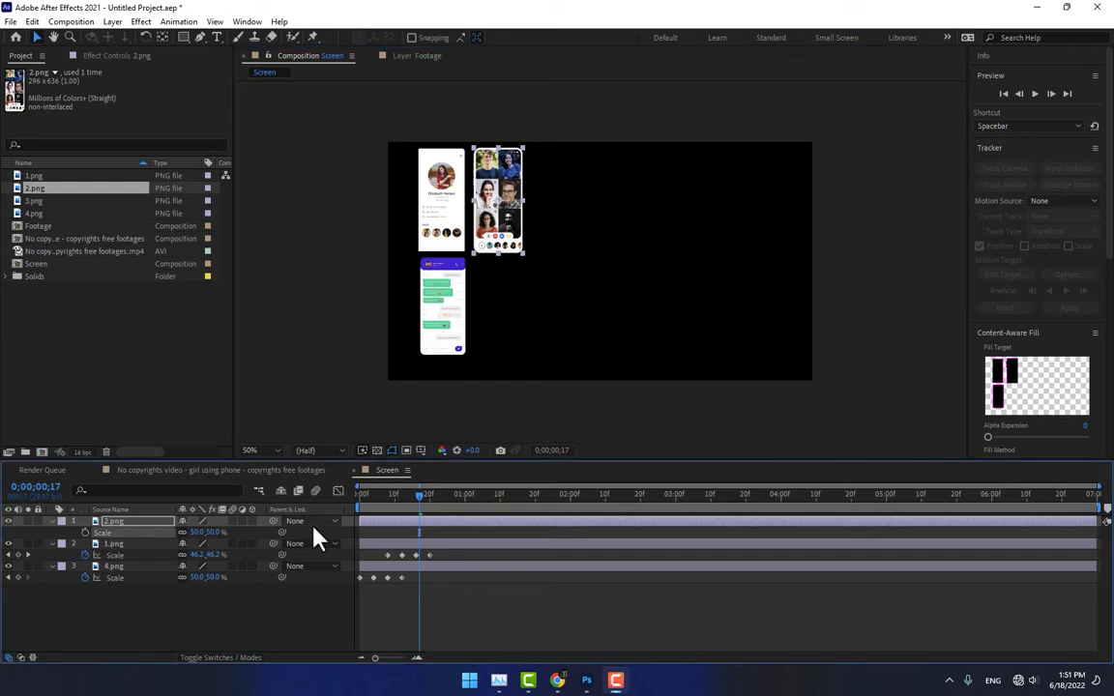
key("ctrl+v")
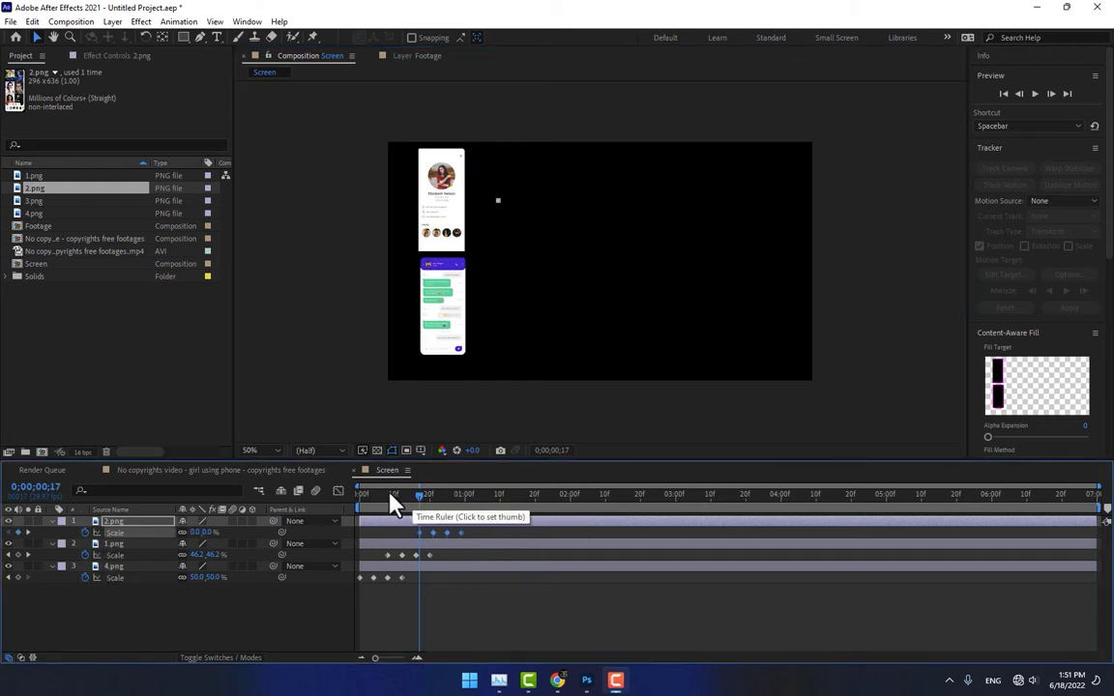
left_click_drag(391, 496, 468, 504)
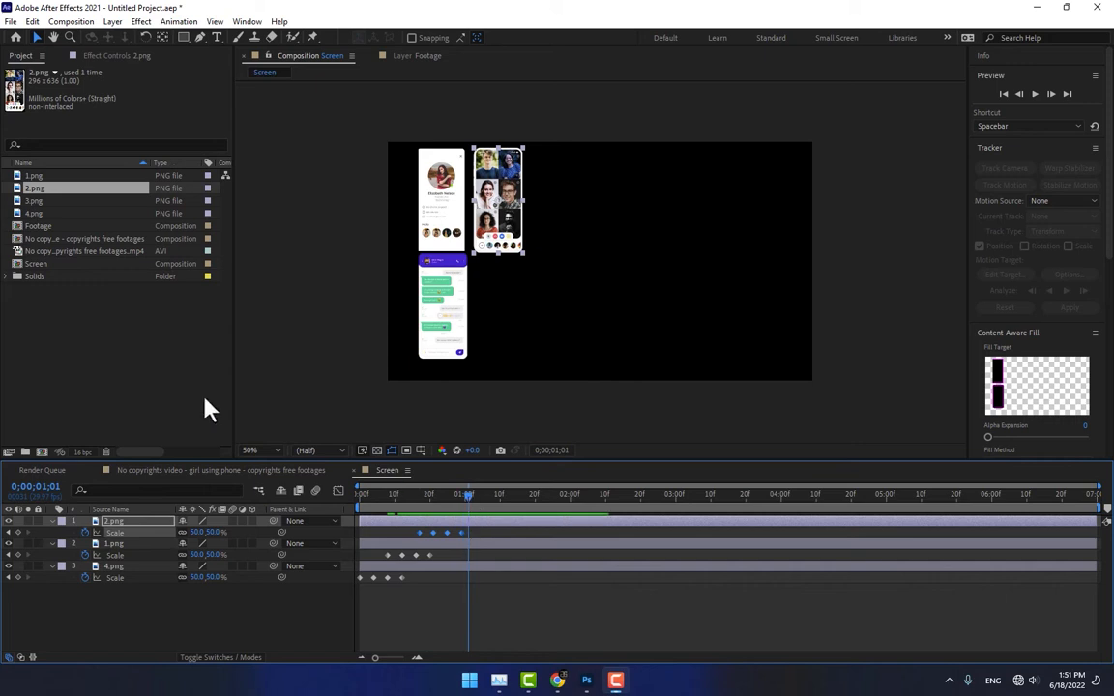
Step: Add 3.png to the Screen composition, scale it to 50% and align it directly below the 2.png image
left_click_drag(36, 201, 506, 313)
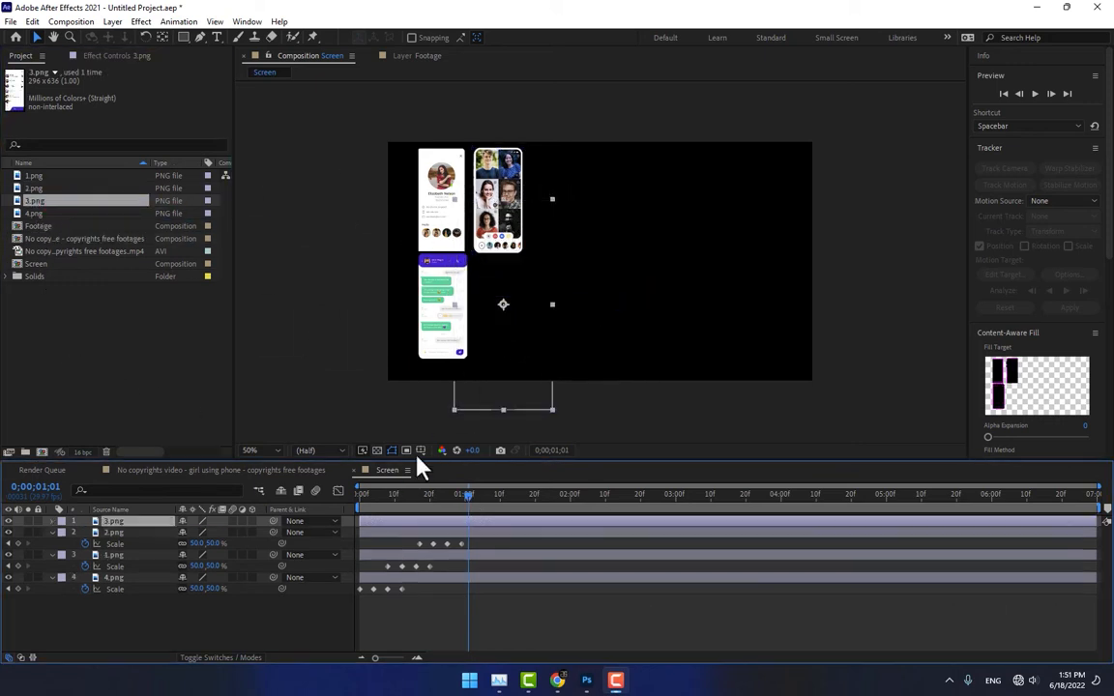
key("s")
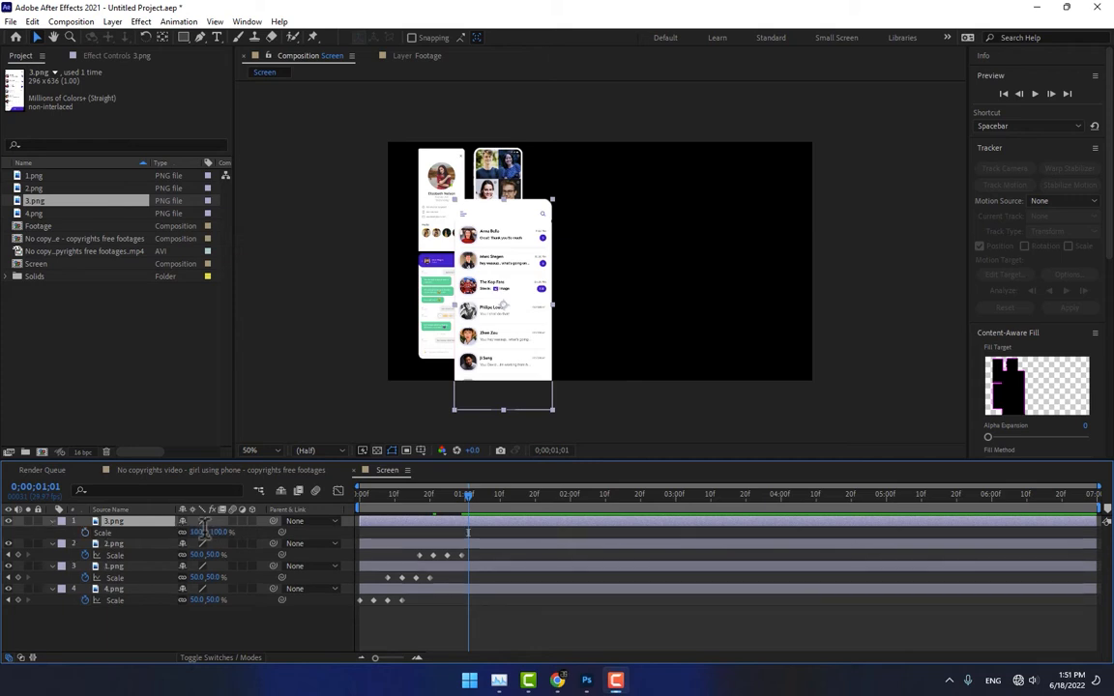
left_click(200, 533)
type("50")
key("Return")
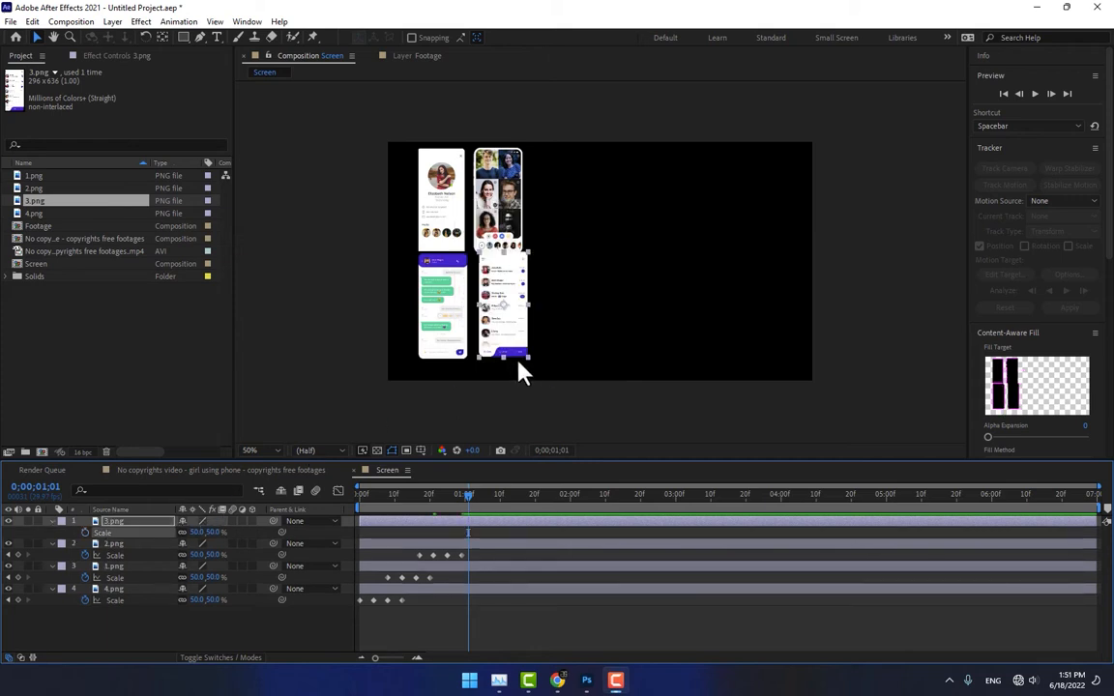
left_click_drag(497, 329, 492, 333)
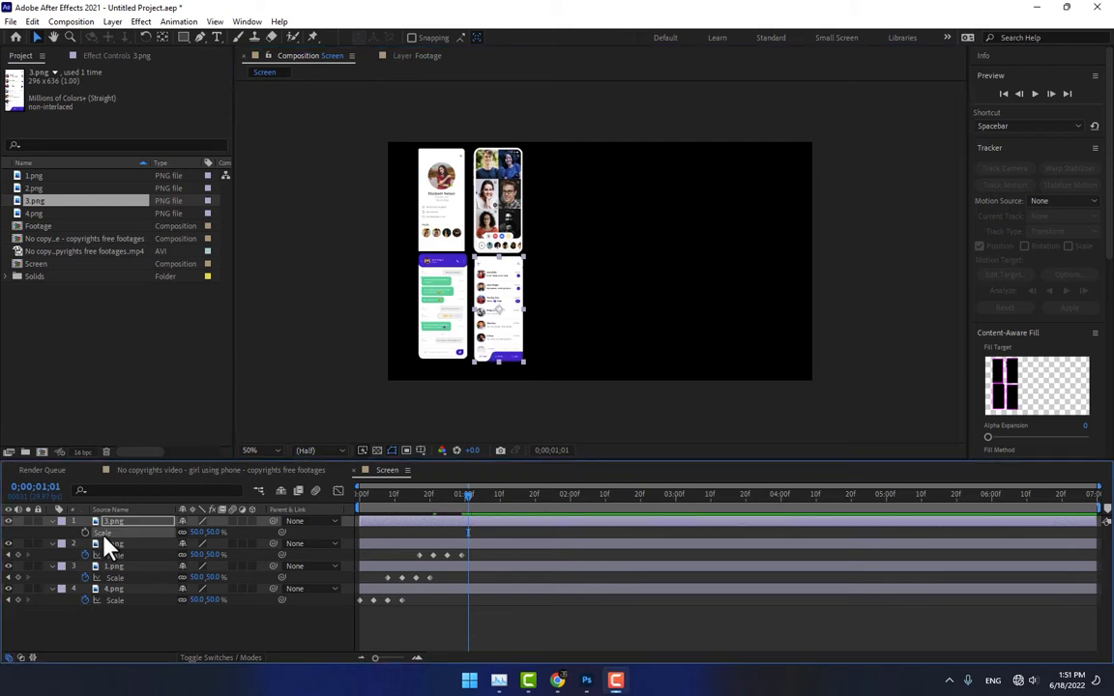
Step: Paste the copied Scale keyframes onto 3.png, starting in line with the third Scale keyframe of 2.png
left_click_drag(438, 497, 487, 503)
key("ctrl+v")
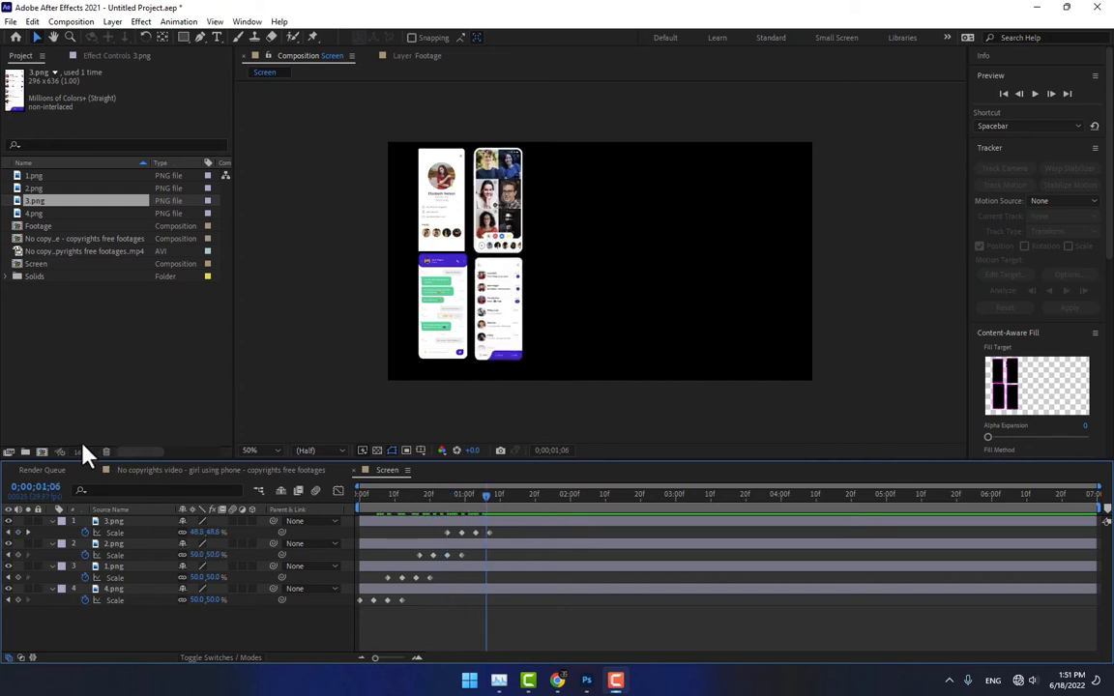
Step: Rename the composition containing the footage and the null object to Main Comp
left_click(169, 472)
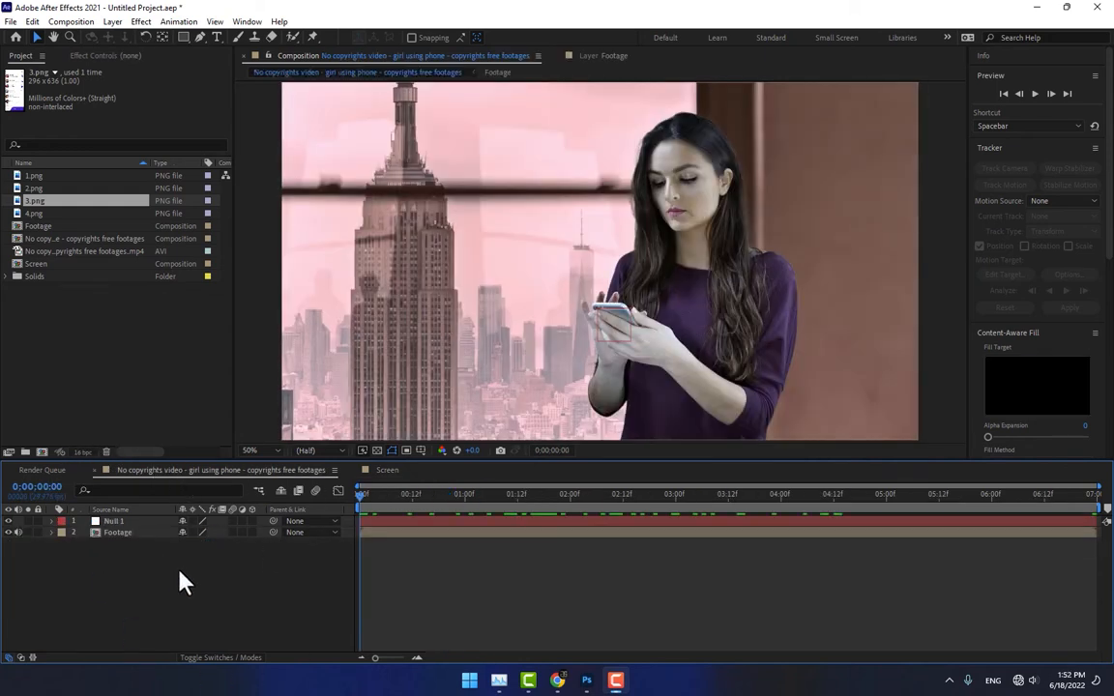
key("ctrl+k")
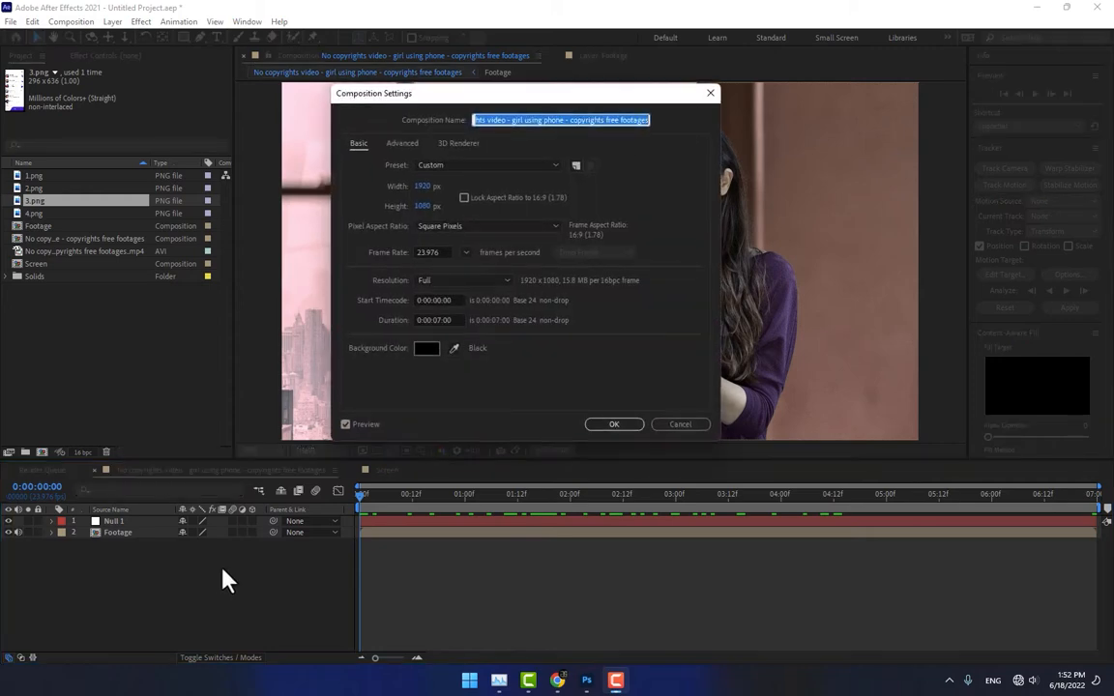
type("Main Comp")
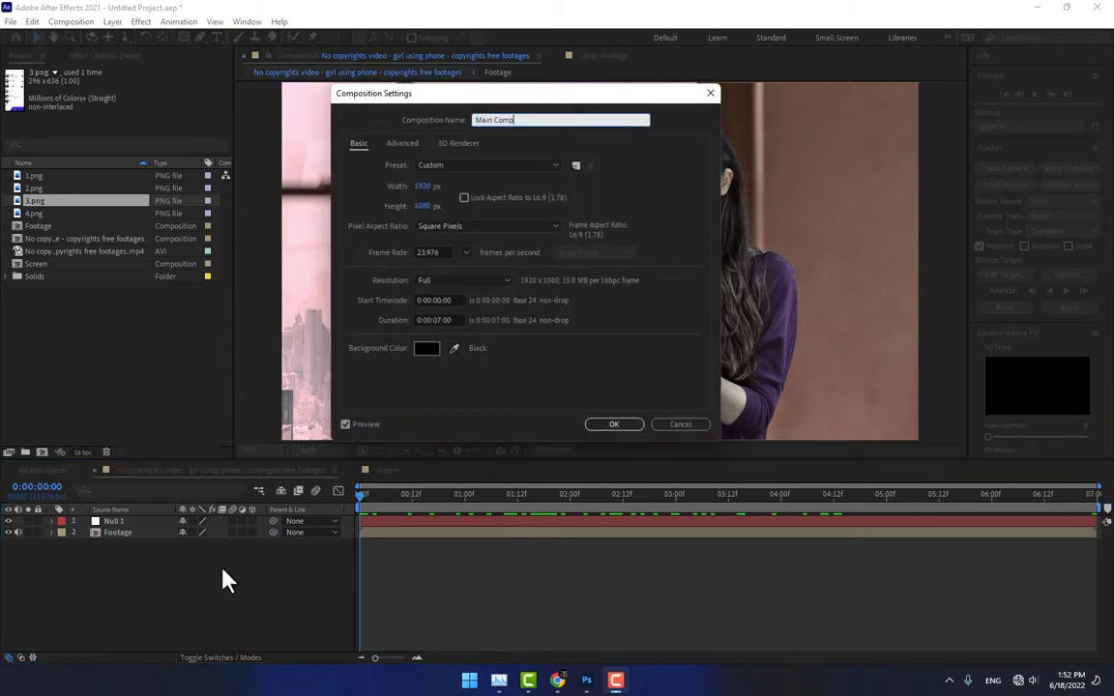
key("Return")
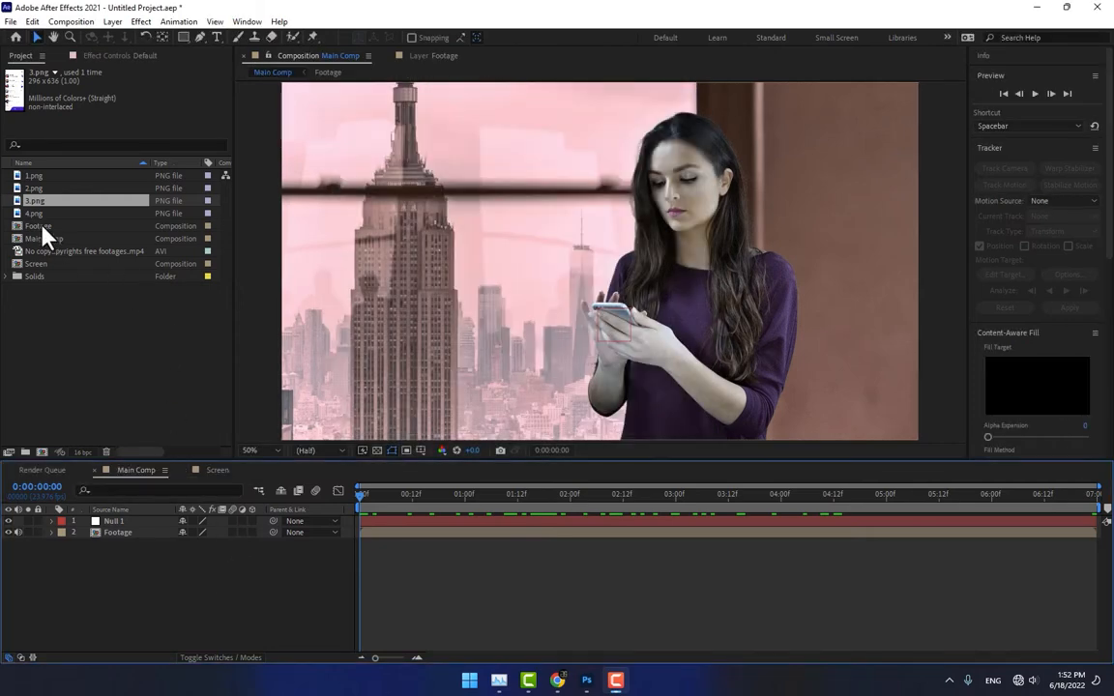
Step: Place the Screen composition above Null 1 in Main Comp and check how its images pop in over the footage
left_click(41, 226)
left_click_drag(38, 264, 556, 309)
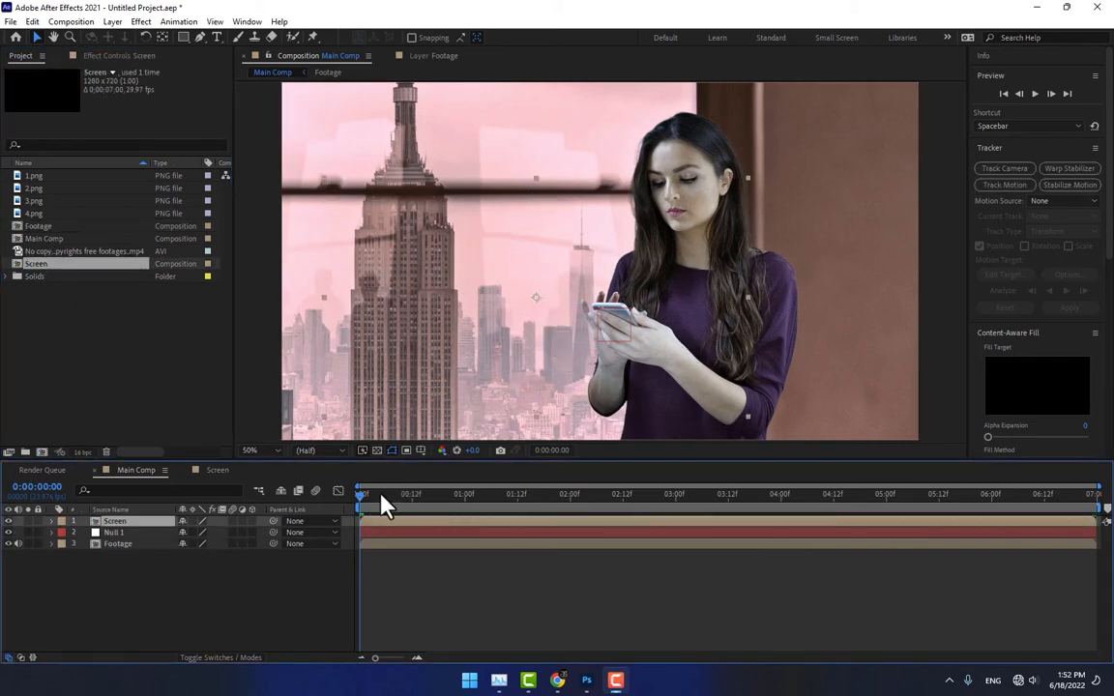
left_click_drag(380, 499, 485, 501)
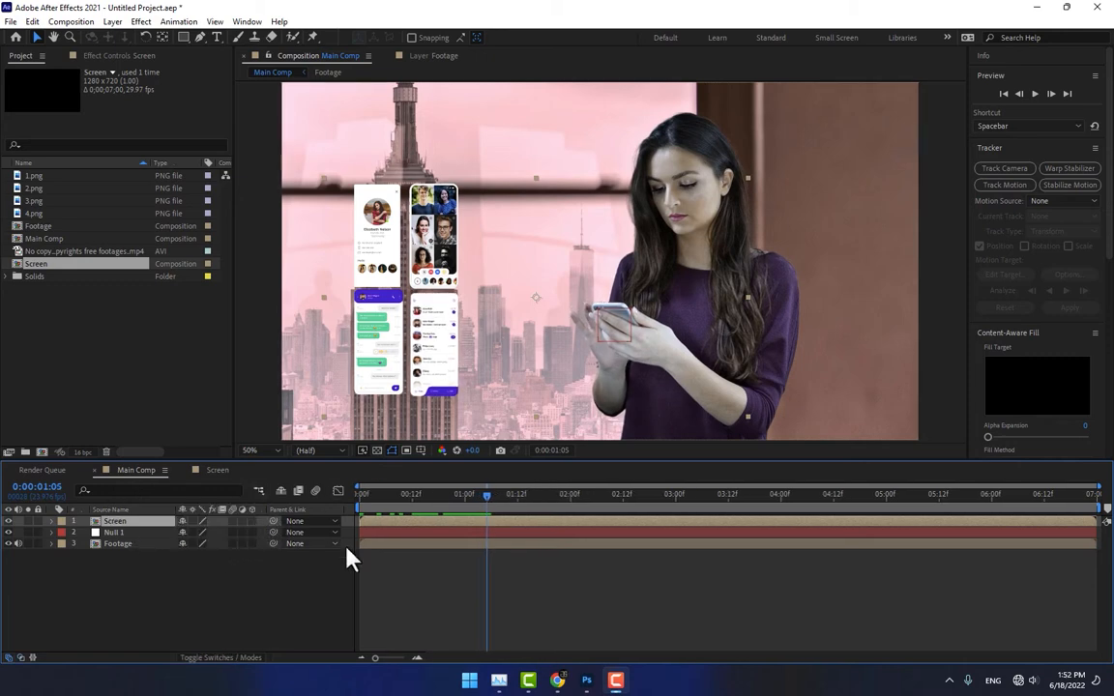
left_click(621, 670)
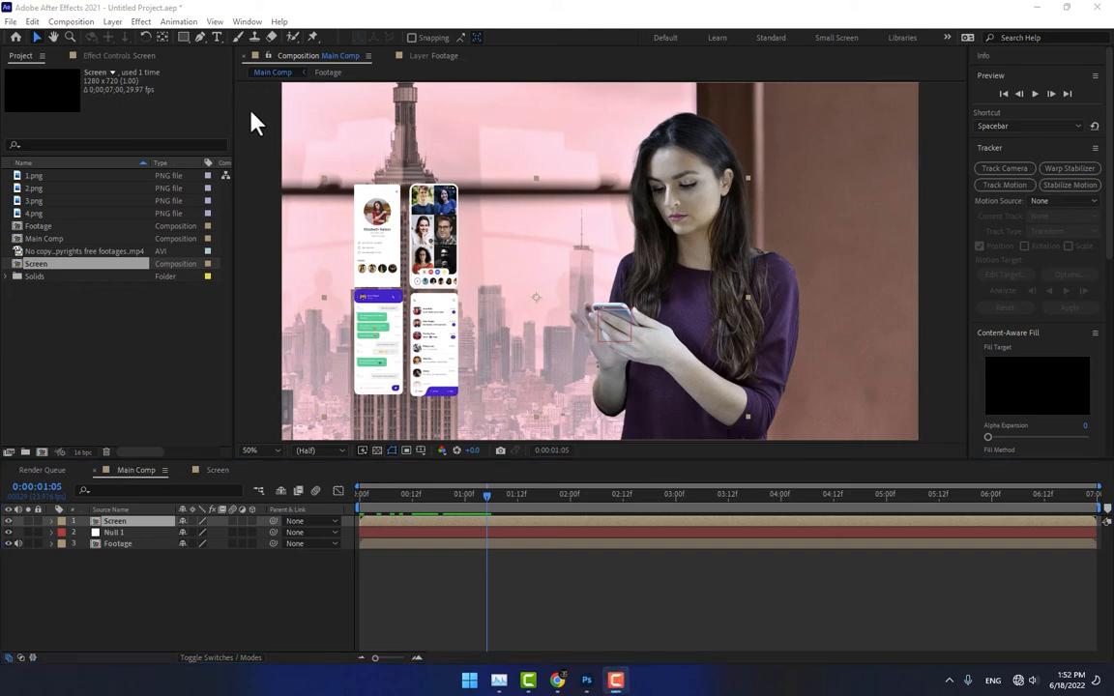
Step: Make the Screen layer 3D and move its anchor point to the middle of the four app images
left_click(250, 522)
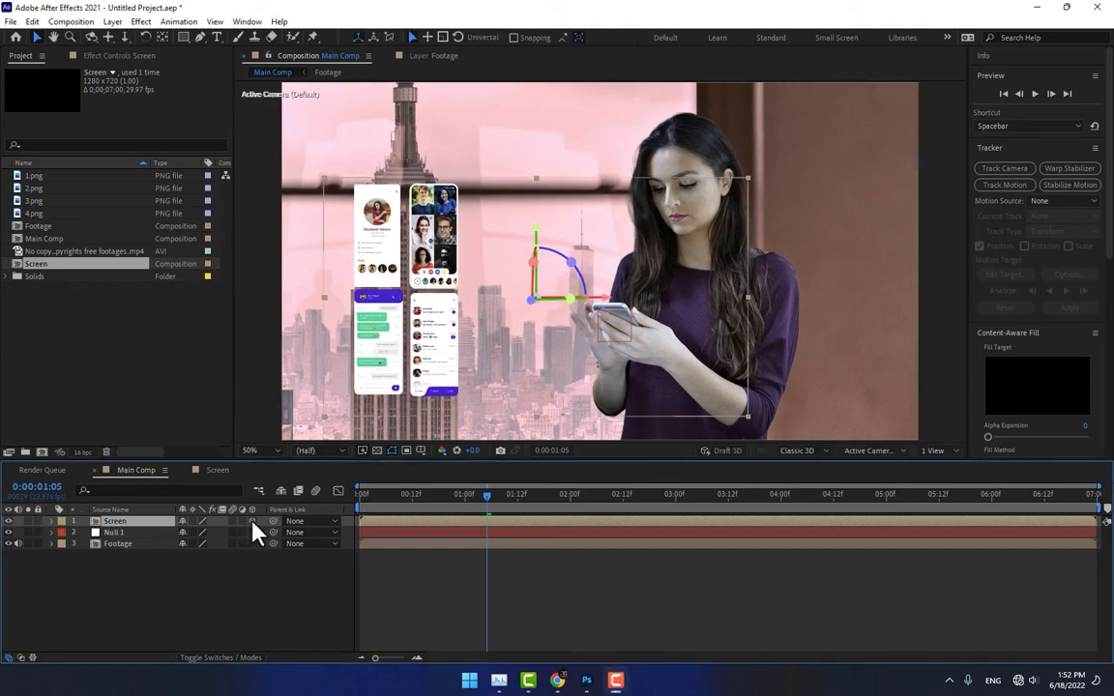
left_click(164, 39)
left_click_drag(535, 299, 411, 289)
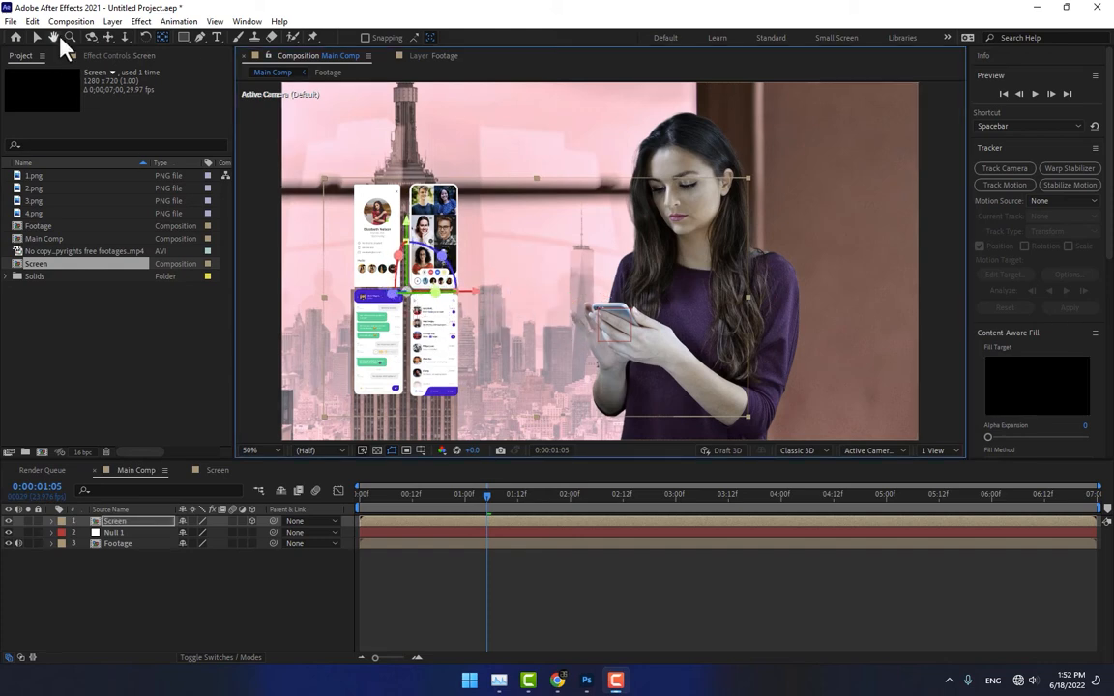
left_click(39, 39)
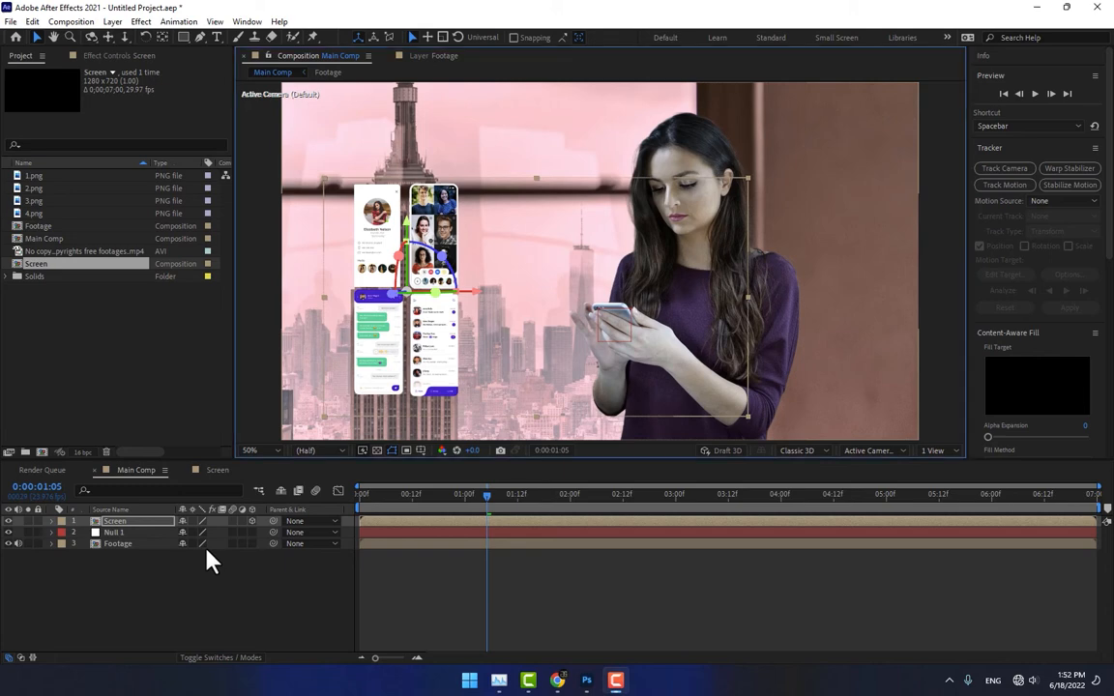
Step: Set the Screen layer's Y Rotation to about -71° and tilt the layer so its upper edge leans away from the woman
key("r")
mouse_move(203, 556)
left_mouse_down()
mouse_move(155, 558)
mouse_move(192, 543)
mouse_move(194, 566)
left_mouse_up()
key("ctrl+z")
key("ctrl+z")
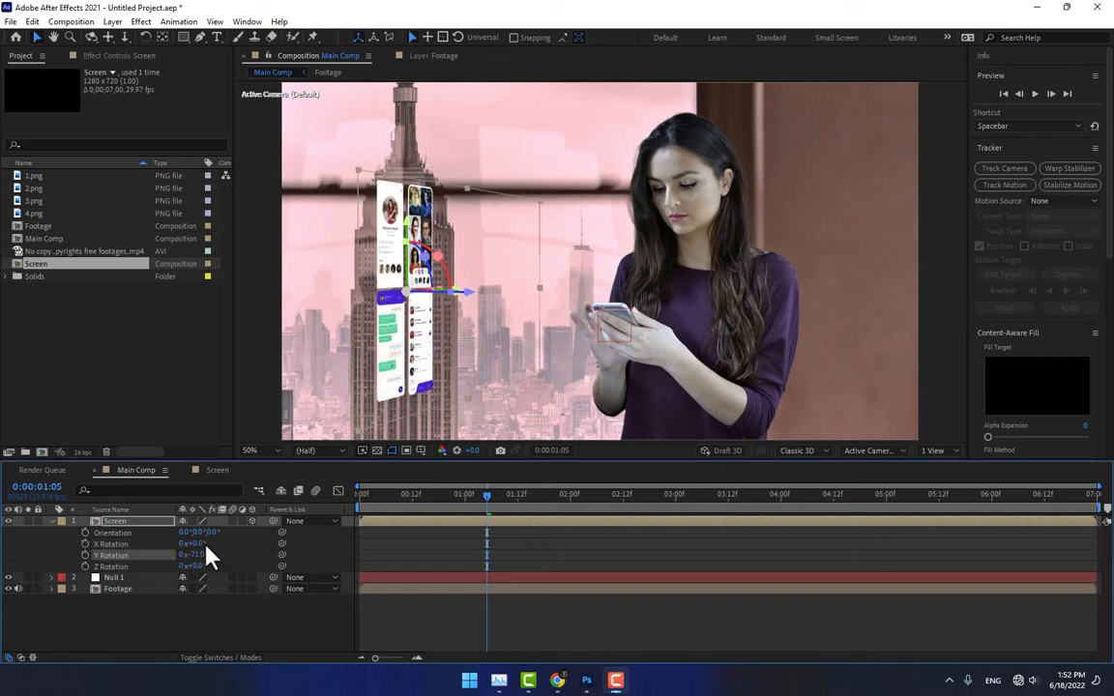
key("r")
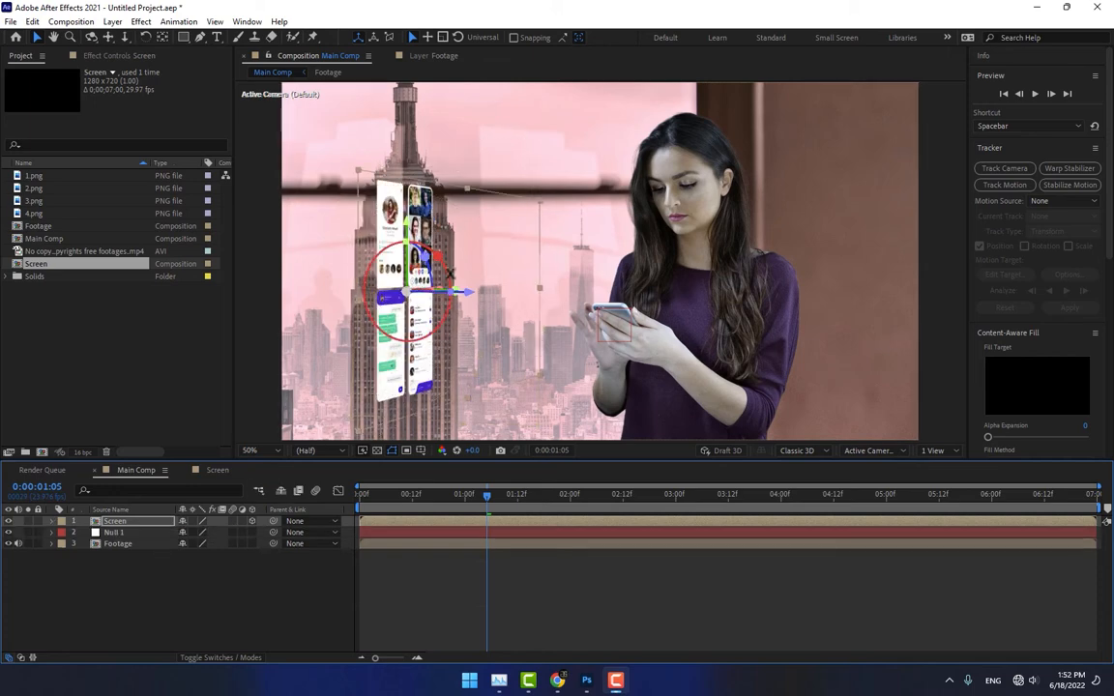
left_click_drag(438, 256, 440, 260)
Step: Scale the Screen layer up to 167% and move it over so it stands beside the phone
key("s")
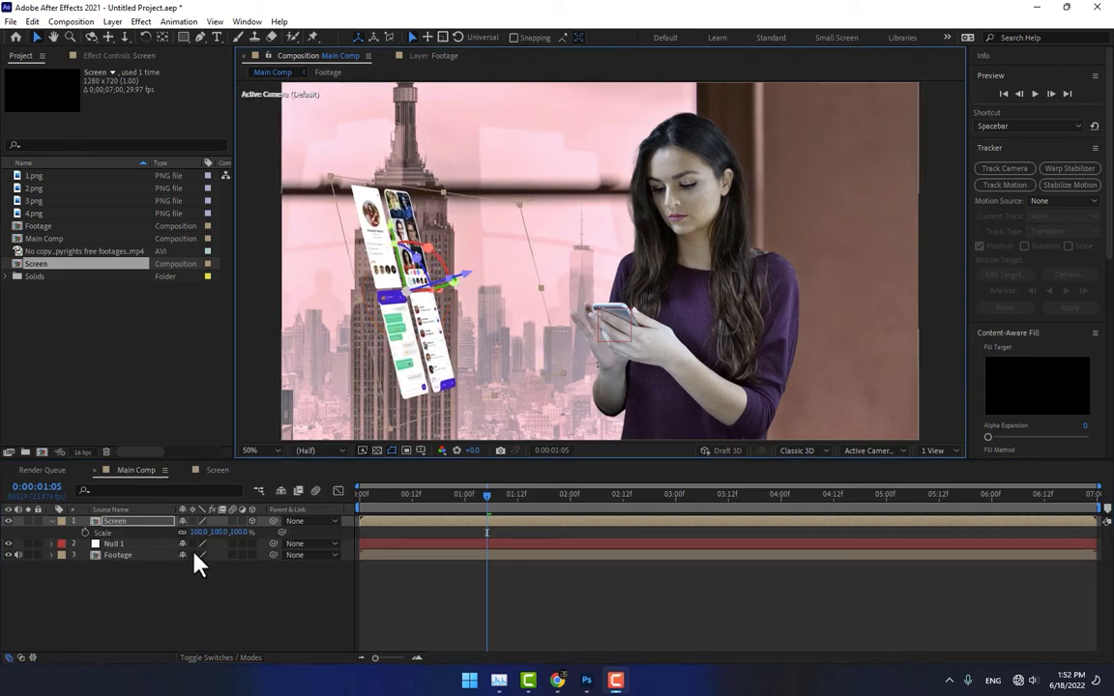
left_click_drag(241, 533, 301, 532)
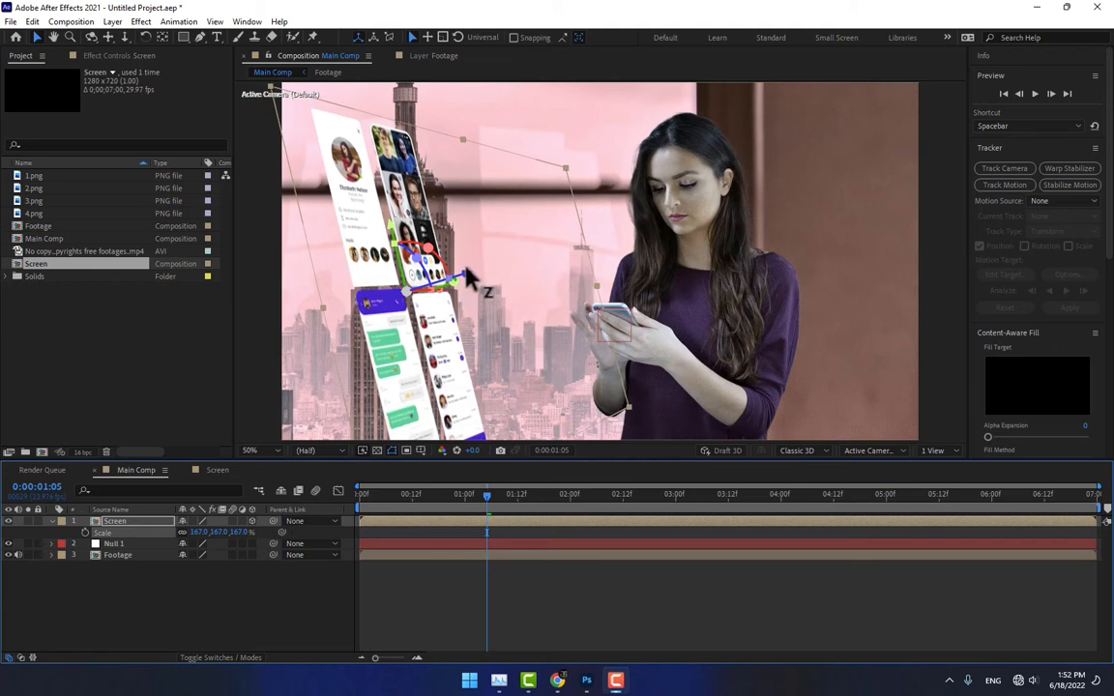
left_click_drag(468, 274, 625, 276)
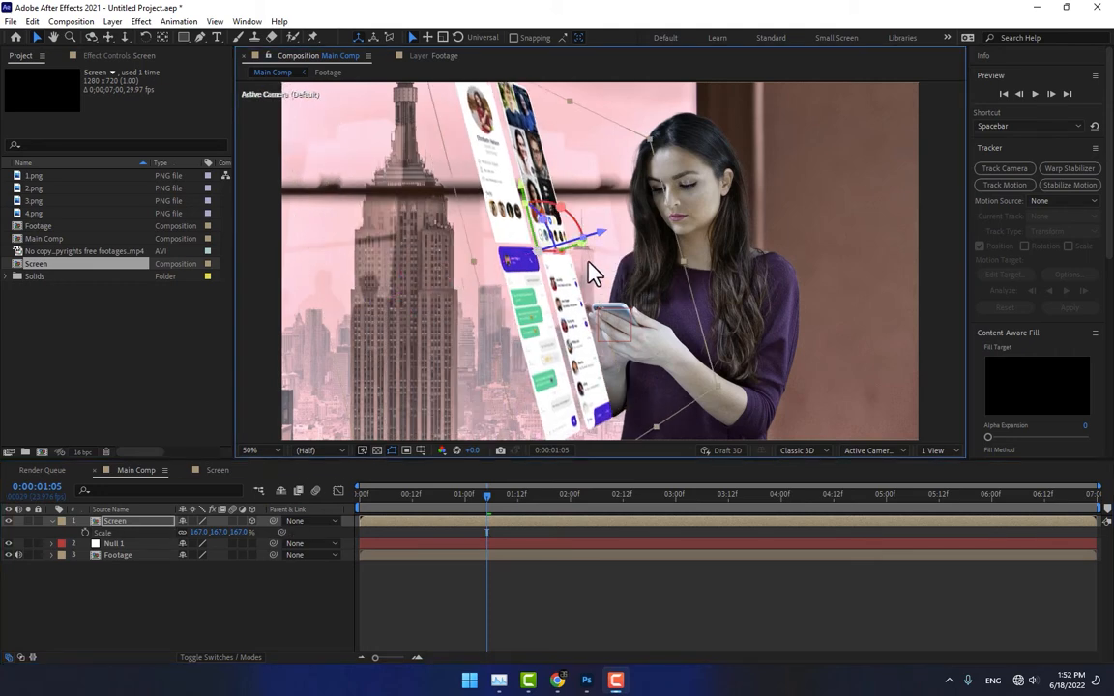
Step: Set the Screen layer's Y Rotation to -116° and parent the layer to Null 1
key("s")
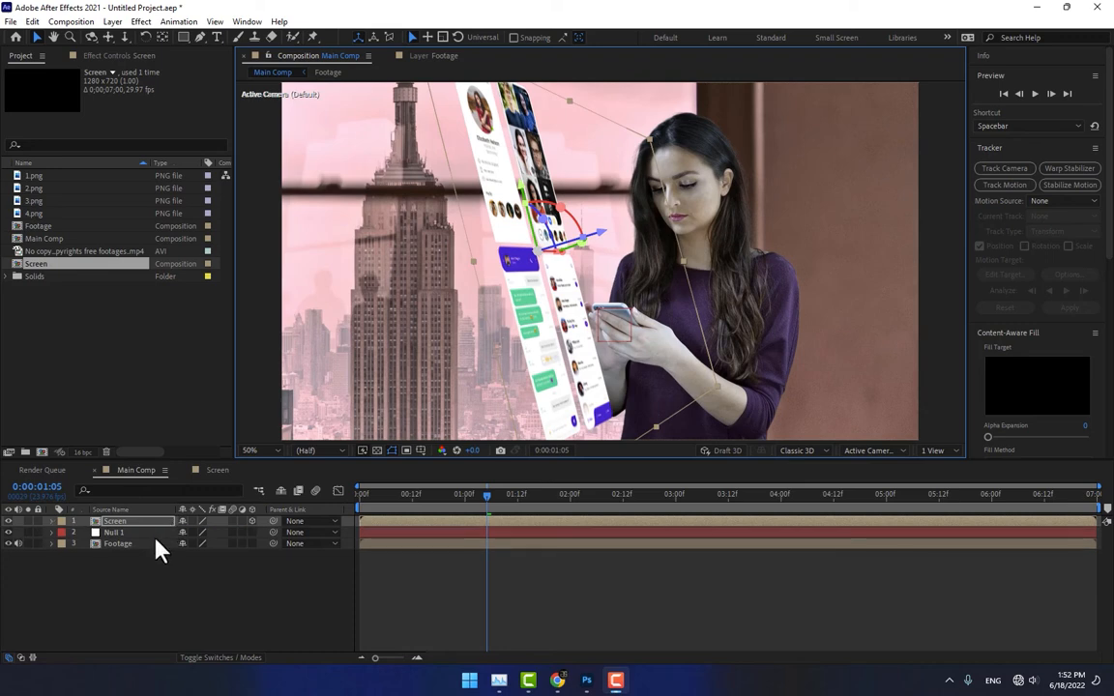
key("r")
left_click_drag(199, 556, 170, 554)
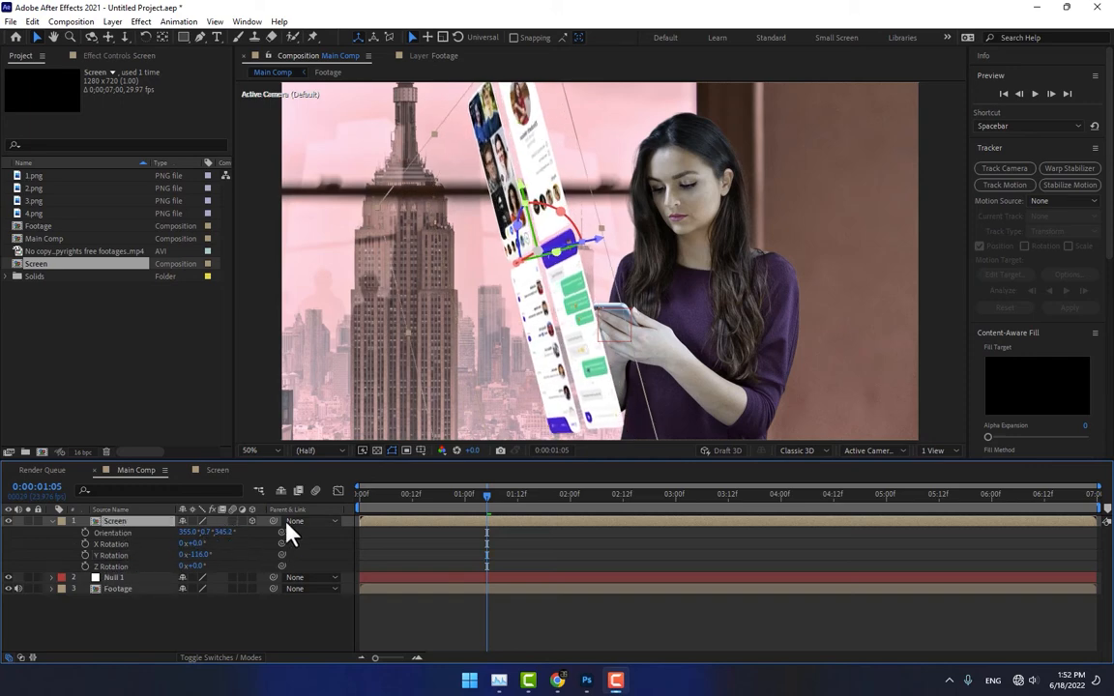
left_click_drag(273, 521, 113, 579)
Step: Lower the Screen layer's Opacity to 67% and preview the tracked result from the start of Main Comp
left_click(121, 524)
key("t")
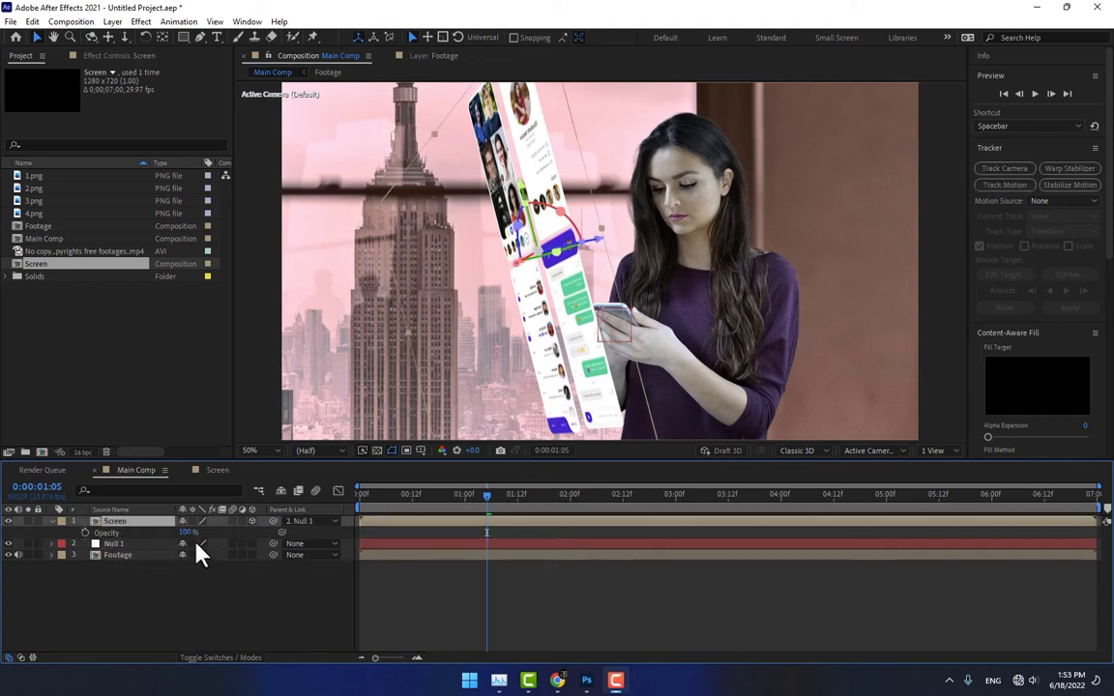
left_click_drag(186, 533, 169, 533)
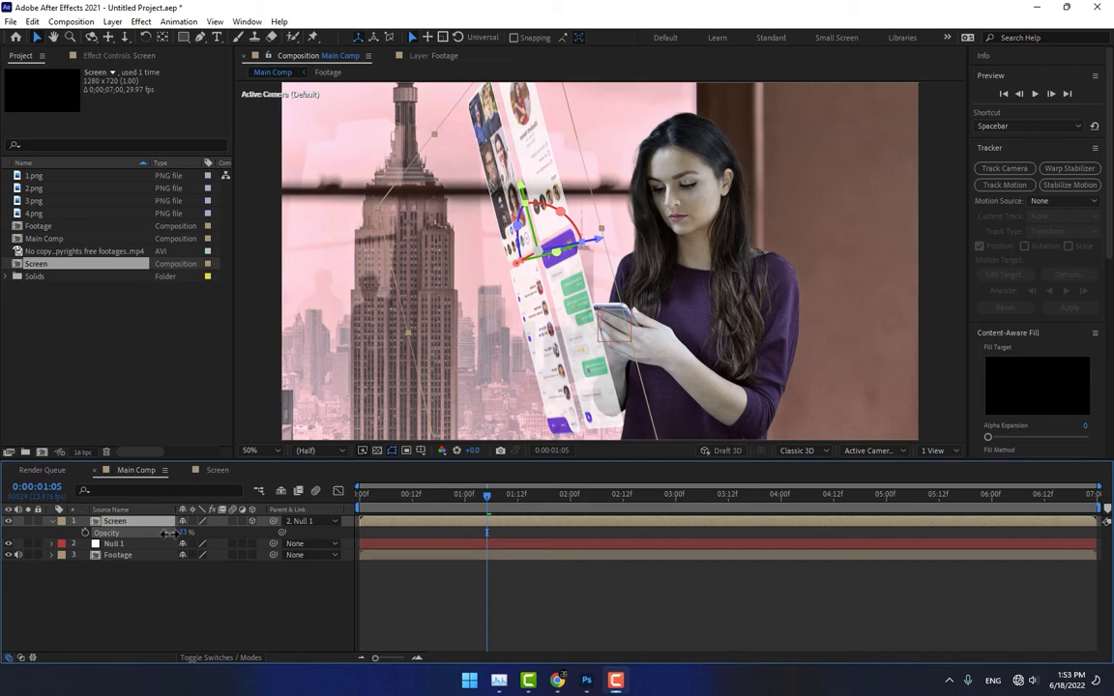
left_click(252, 625)
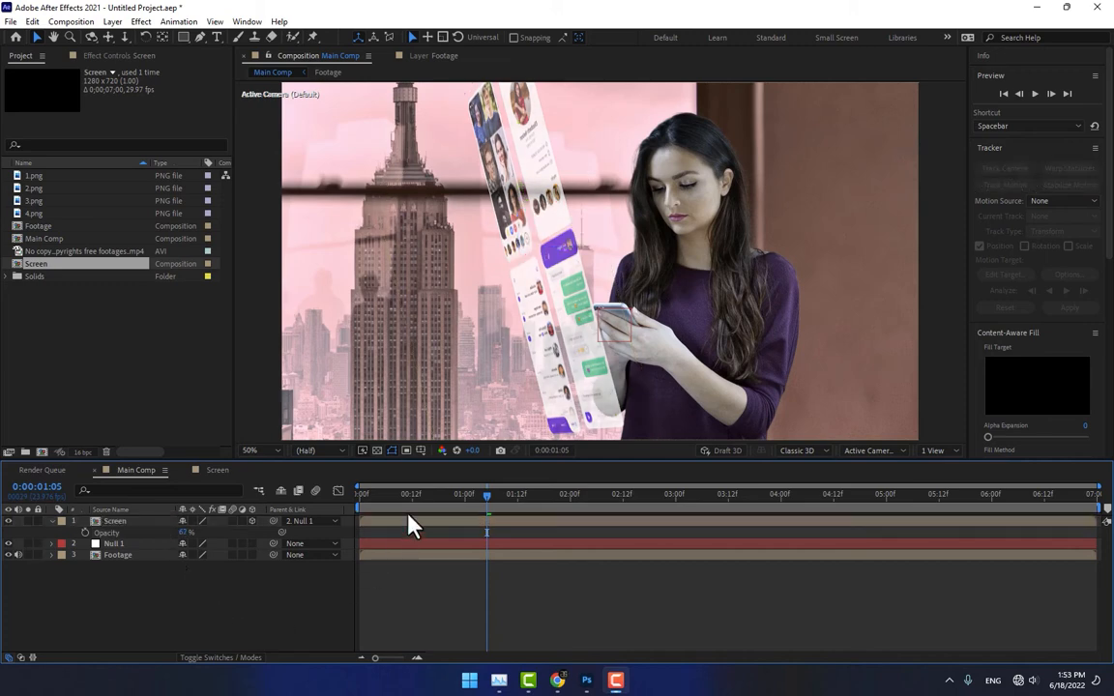
left_click_drag(398, 495, 342, 493)
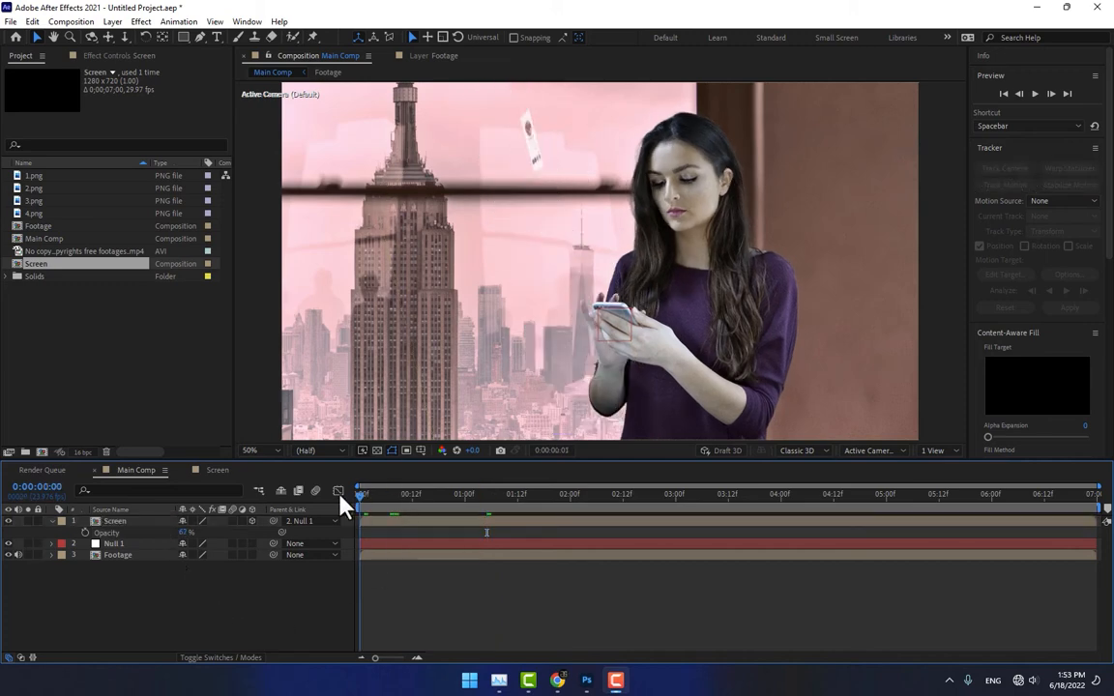
Step: Preview Main Comp, and shift the Screen layer away from the phone toward the skyscraper and slightly upward
left_click(1035, 94)
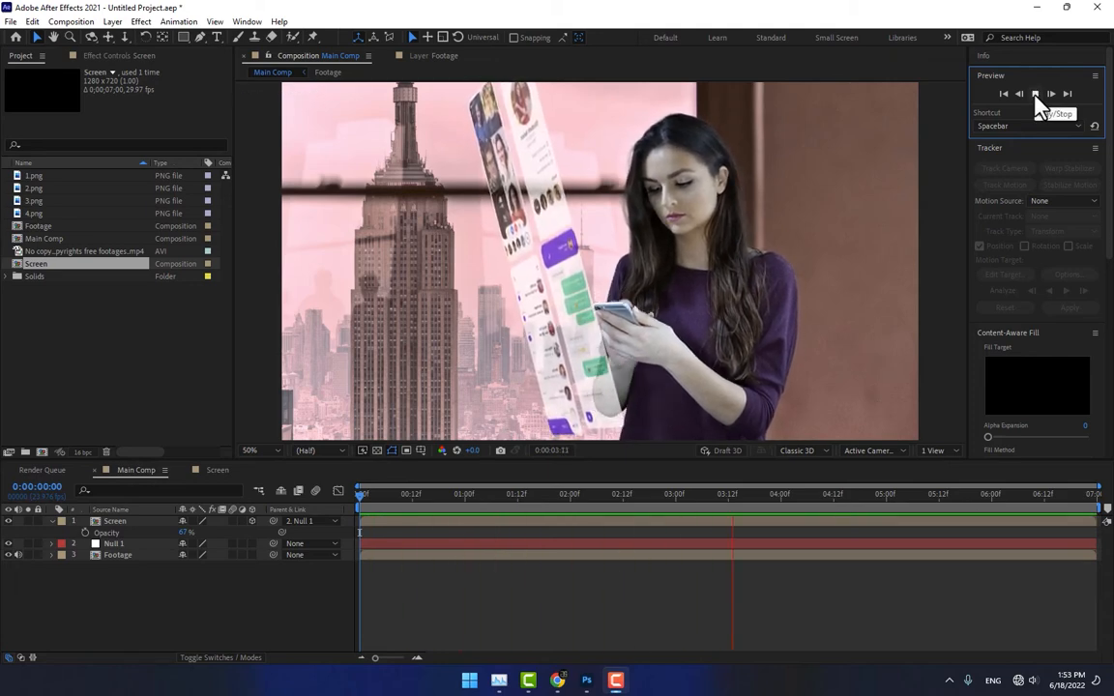
left_click(1035, 93)
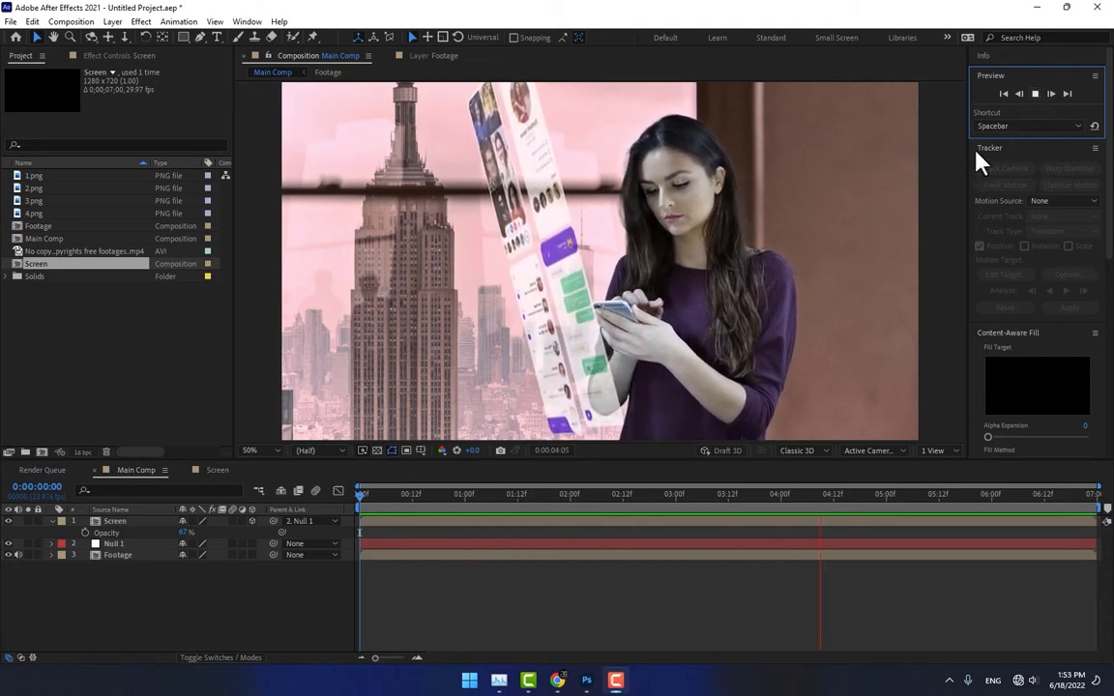
left_click(106, 521)
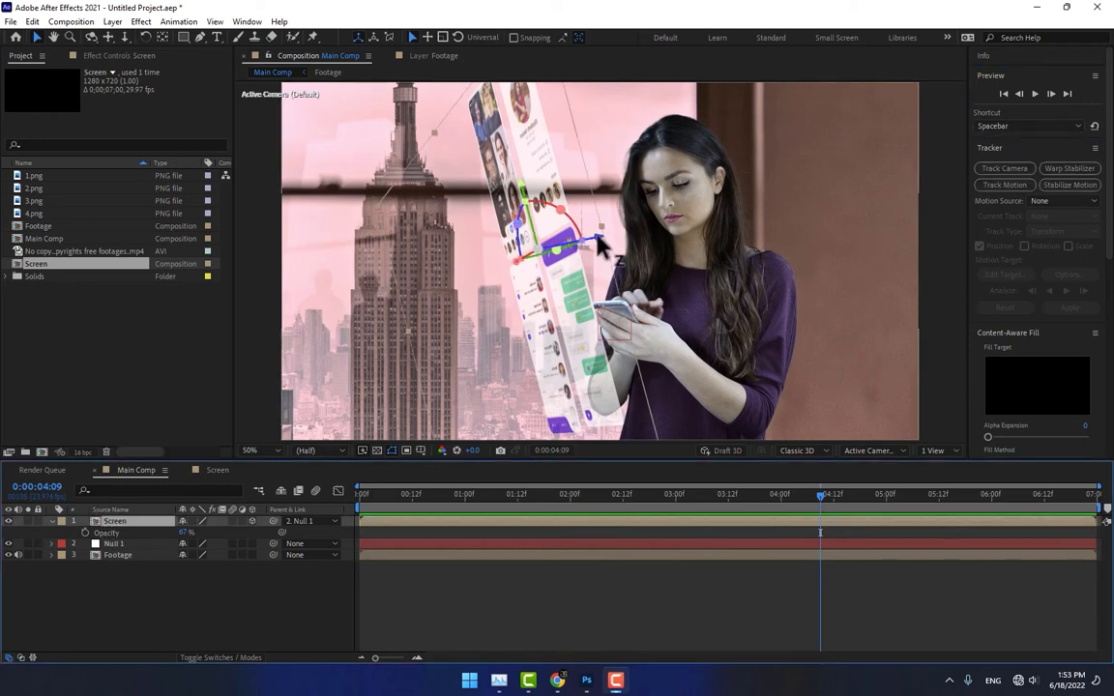
left_click_drag(561, 232, 513, 237)
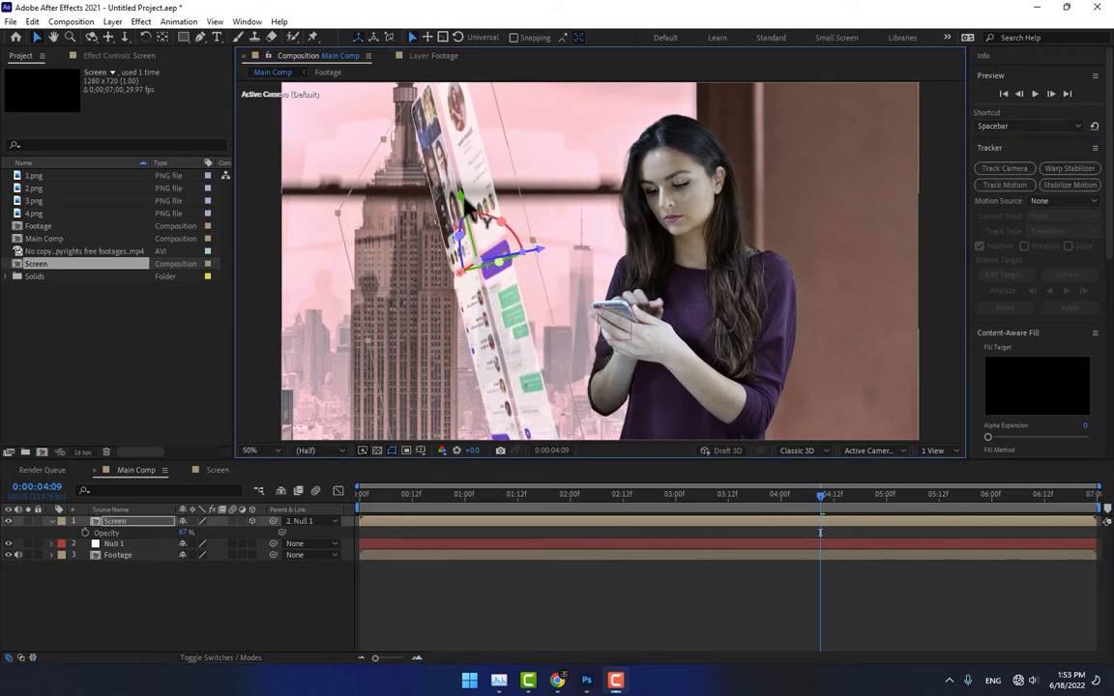
left_click_drag(460, 193, 452, 159)
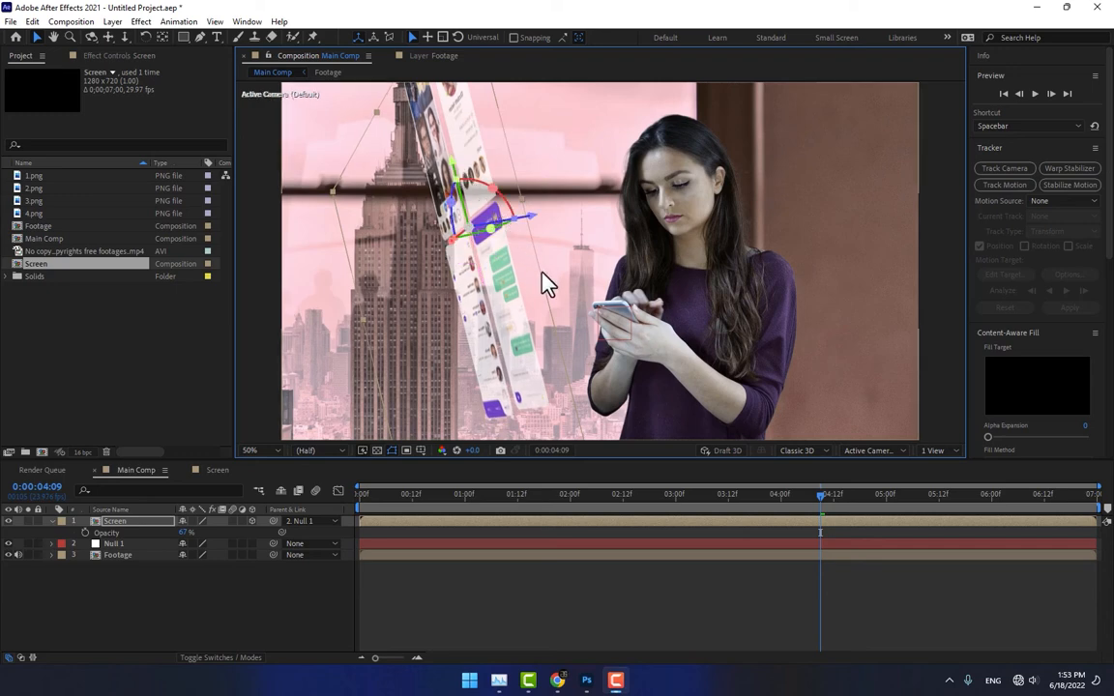
Step: Rotate the Screen layer to an Orientation of about 352.5°, 350.2°, 344.4° and move it back toward the phone
key("r")
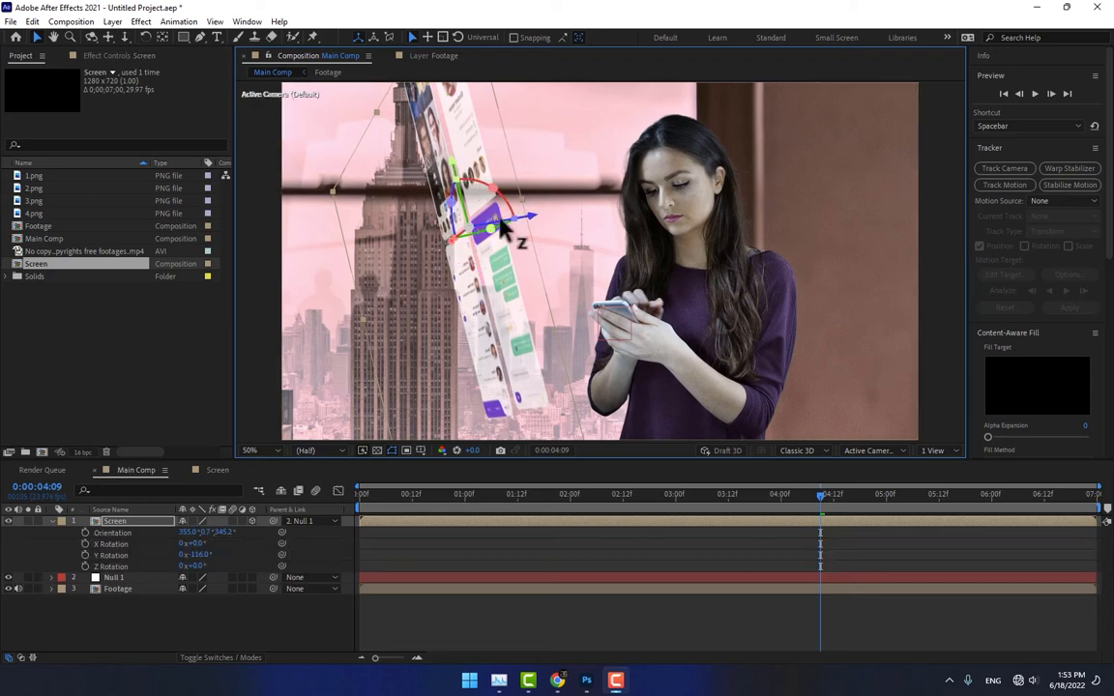
left_click_drag(454, 207, 540, 242)
left_click_drag(495, 189, 466, 199)
key("w")
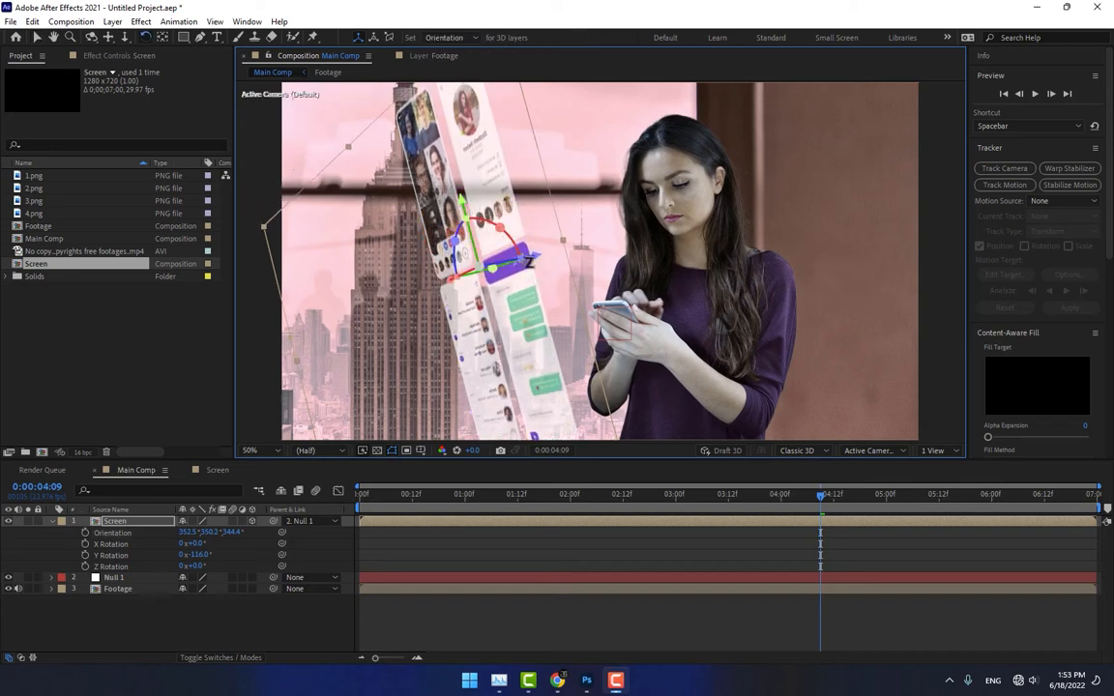
left_click_drag(537, 259, 561, 257)
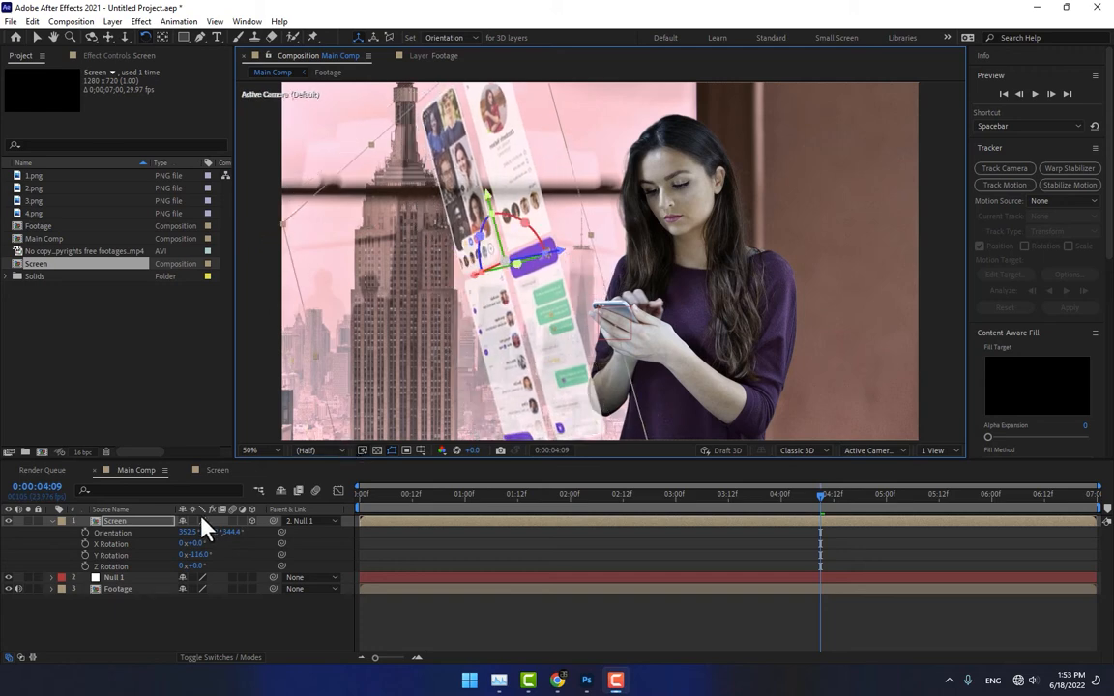
Step: Open the Screen composition and lower the Opacity of 4.png to 61%
left_click(147, 514)
key("t")
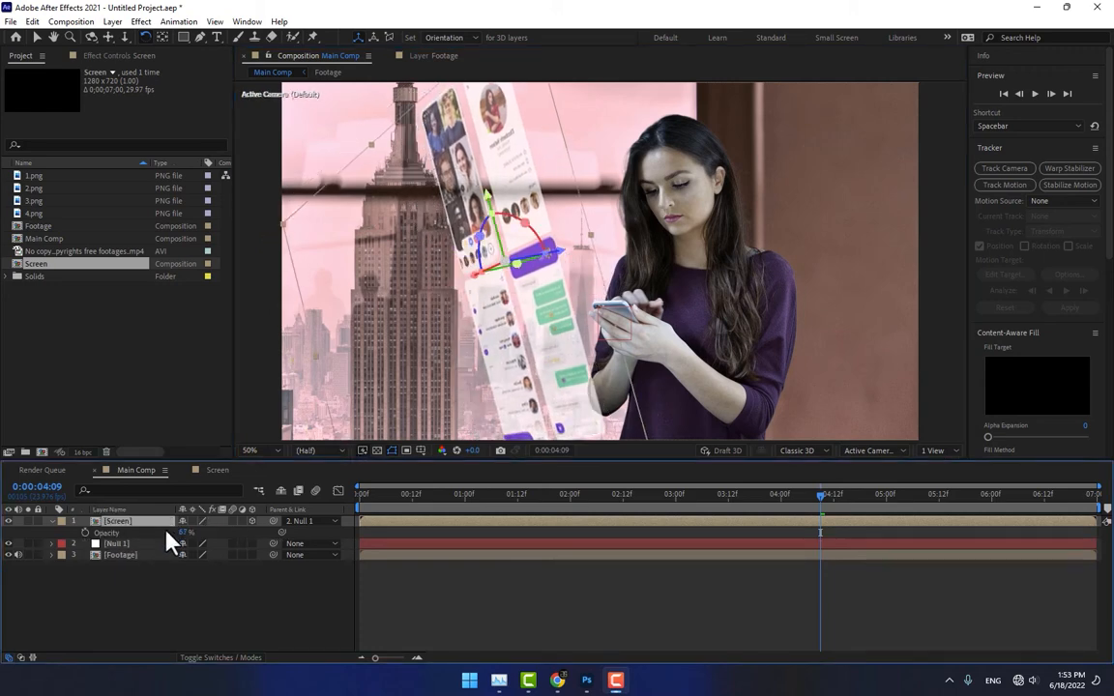
left_click(213, 471)
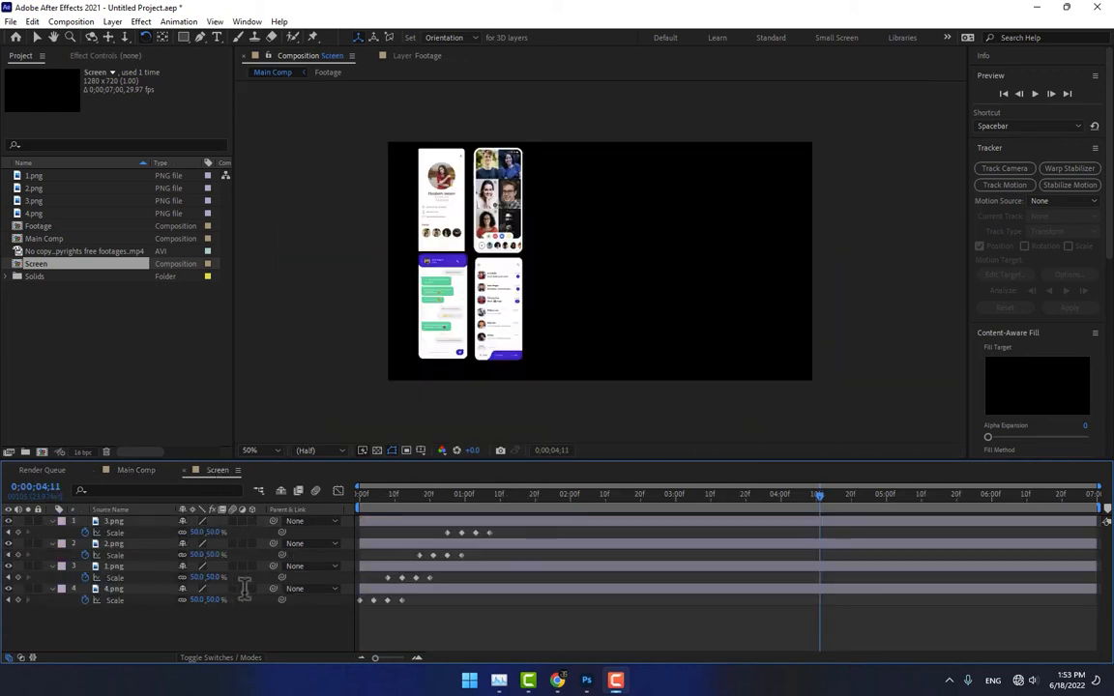
left_click(116, 545)
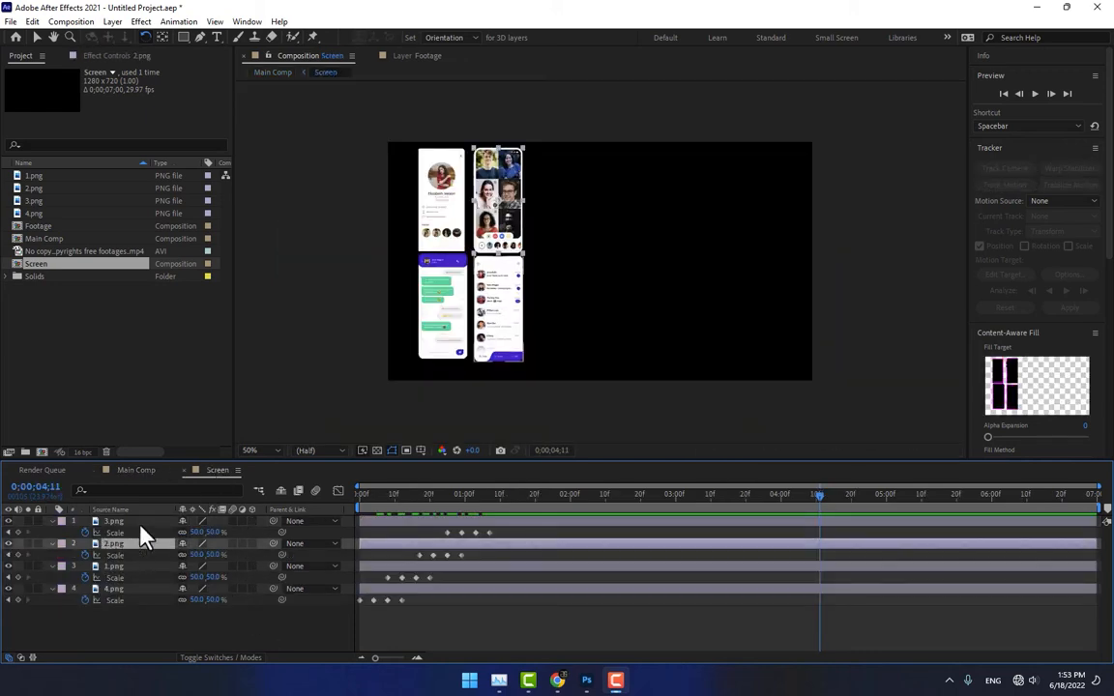
left_click(419, 240)
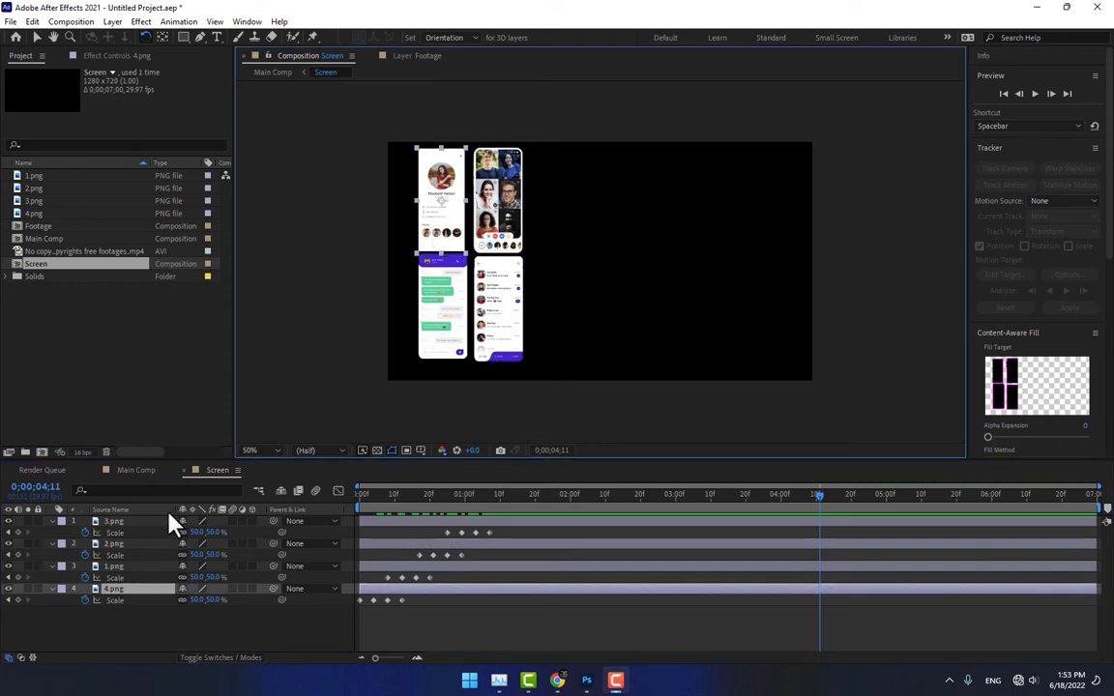
key("t")
left_click_drag(183, 599, 159, 599)
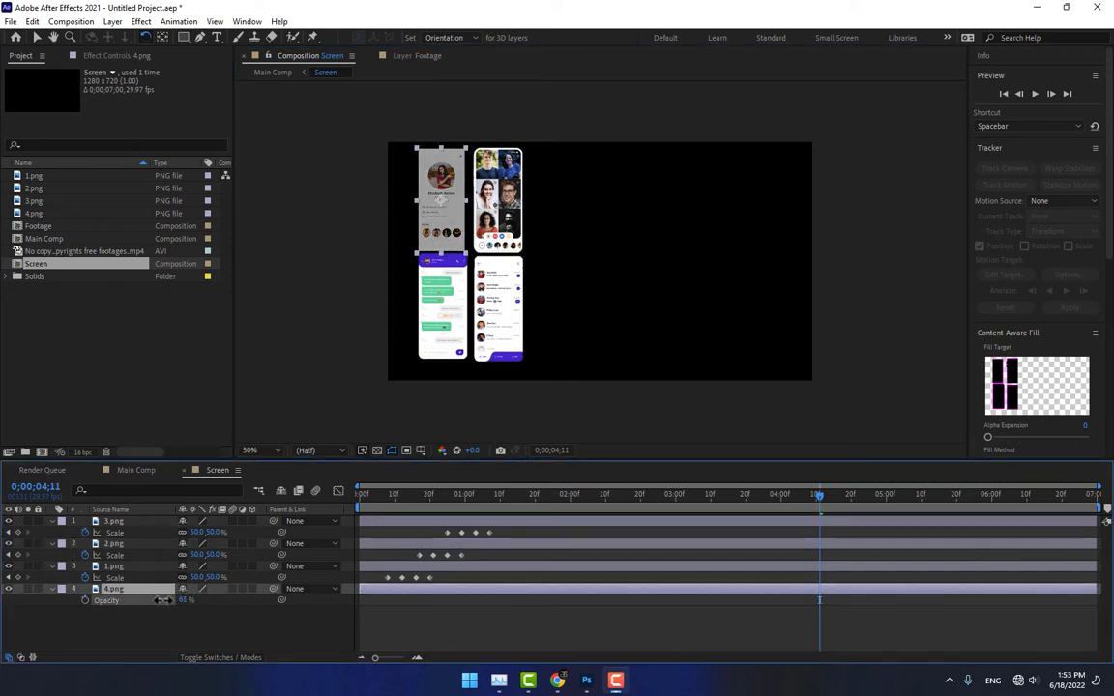
Step: Lower the Opacity of the 3.png layer in the Screen composition to 83%
left_click(128, 546)
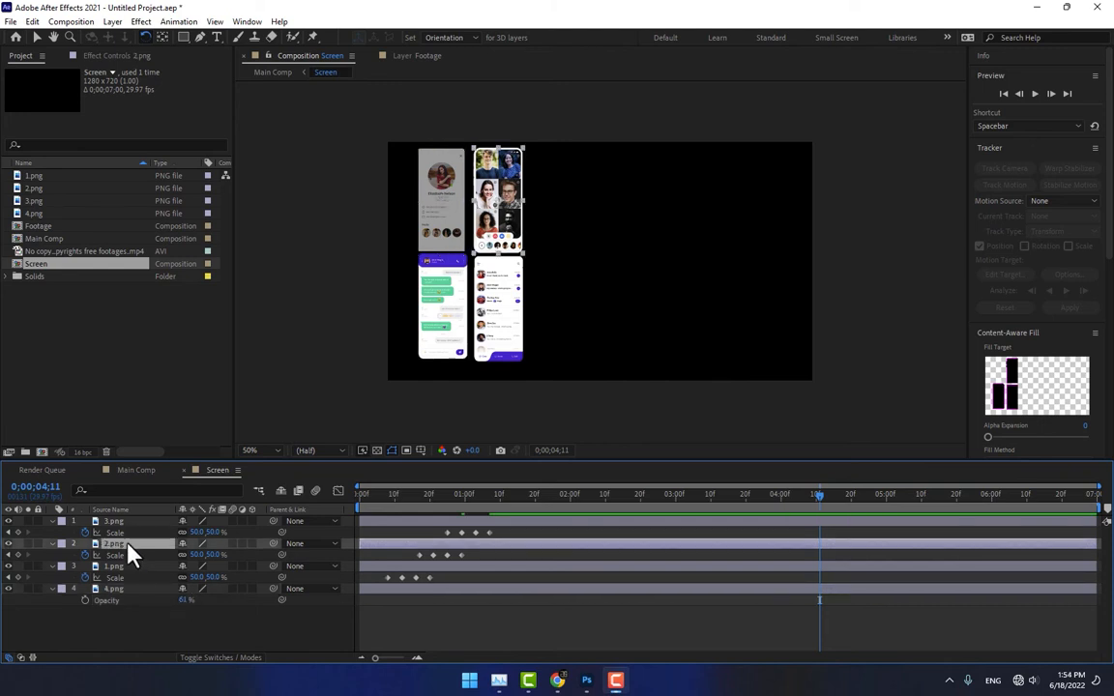
left_click(511, 346)
key("t")
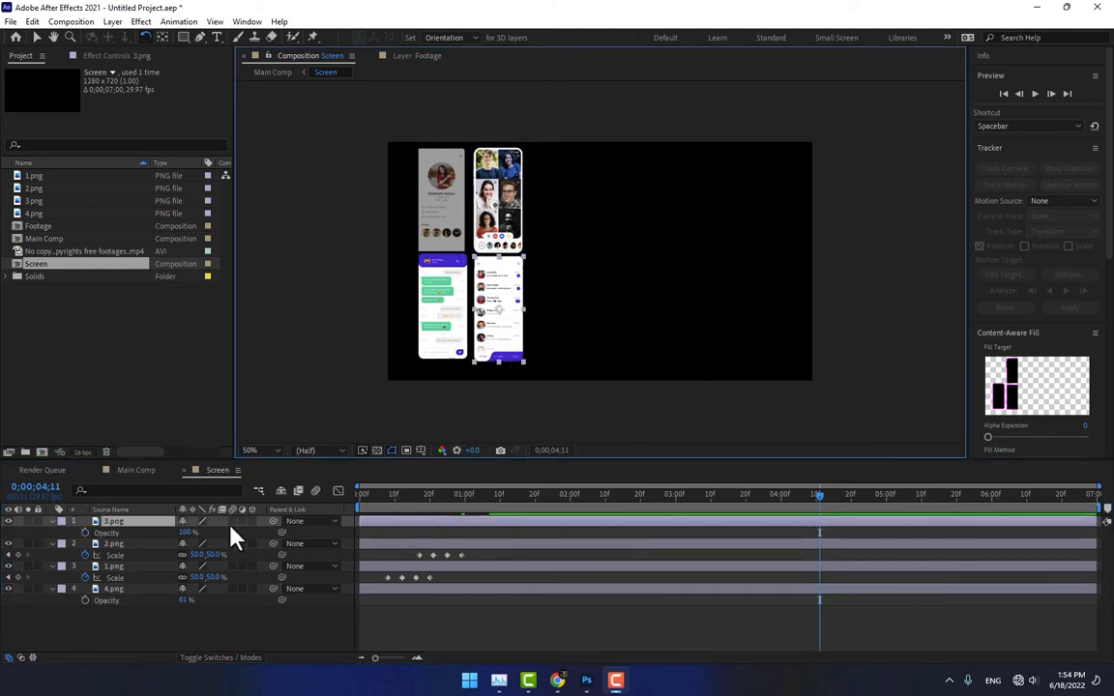
left_click_drag(185, 533, 175, 532)
left_click(290, 629)
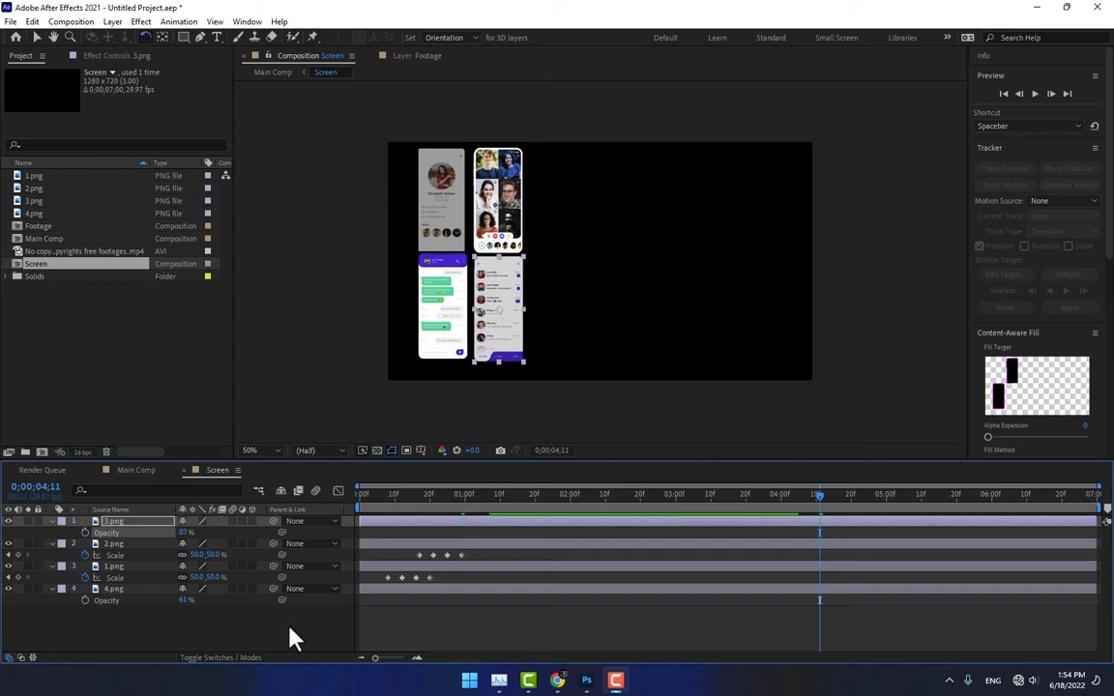
Step: Set the Screen layer's Opacity to 100% in Main Comp and preview the composition from its start
left_click(141, 470)
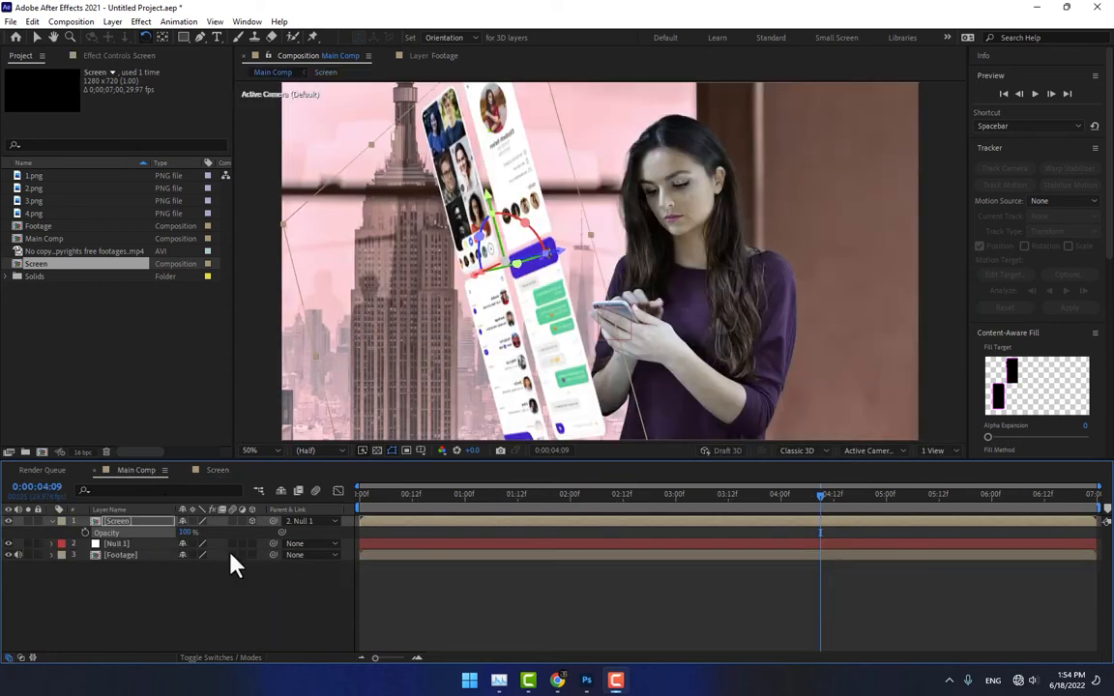
left_click(319, 605)
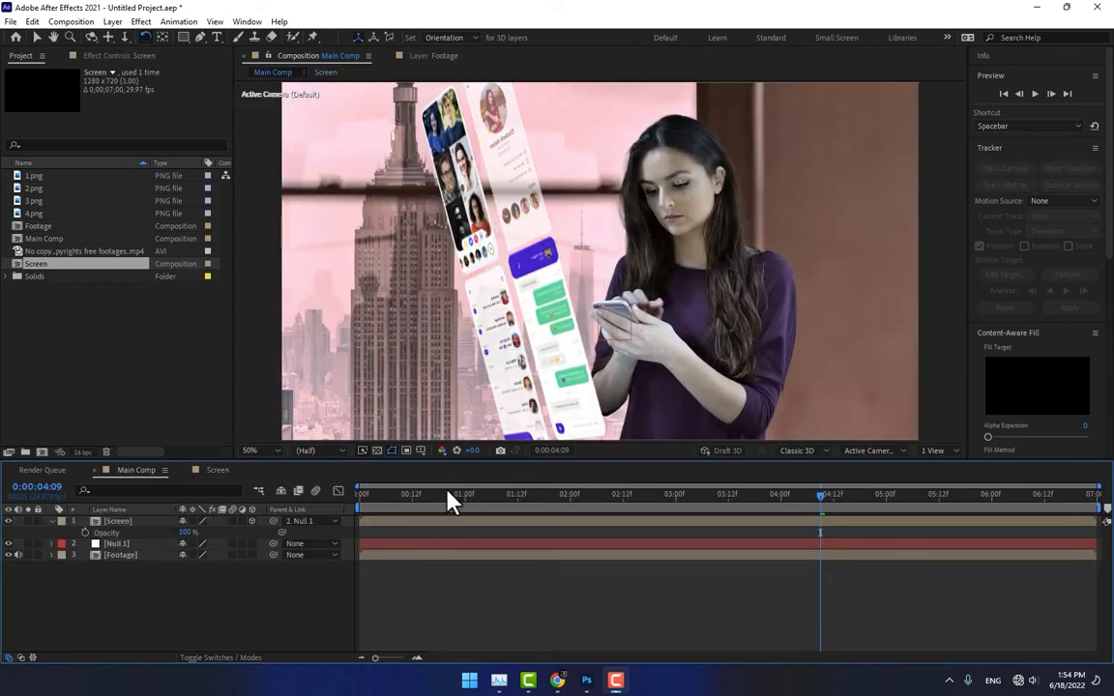
left_click_drag(453, 496, 356, 497)
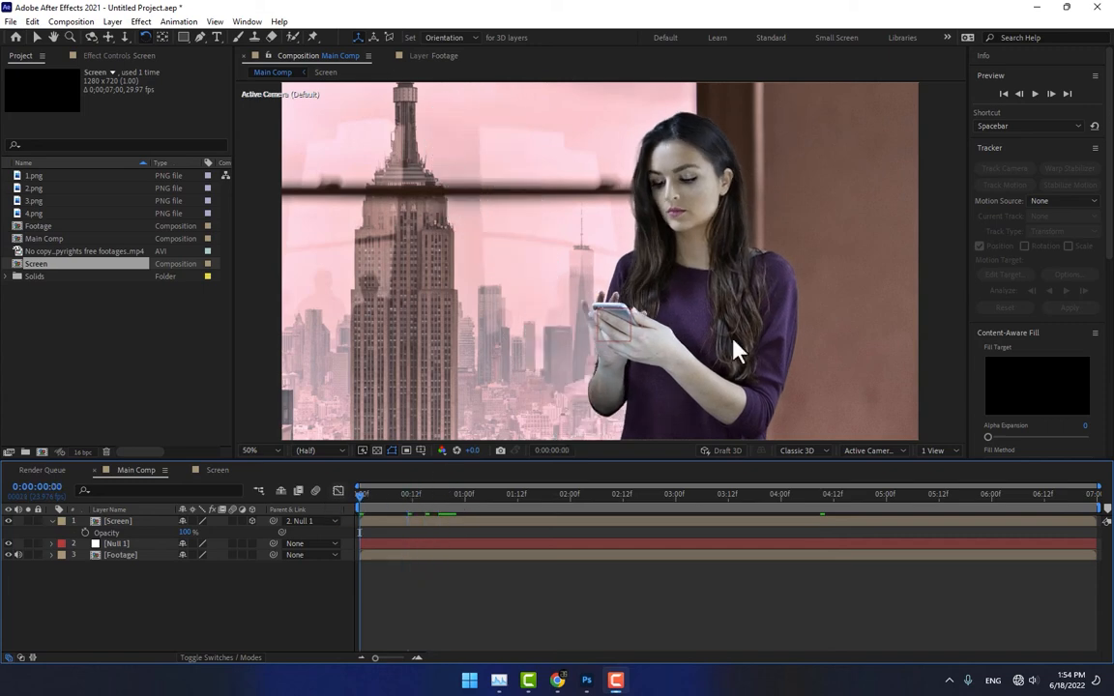
left_click(1032, 94)
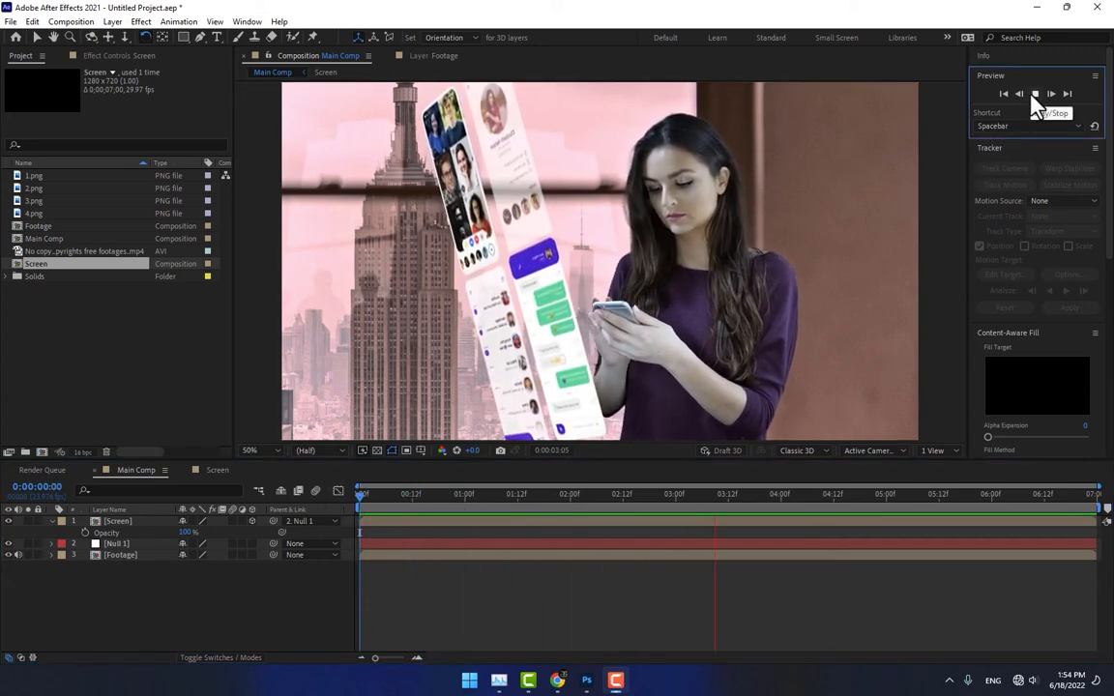
left_click(1032, 95)
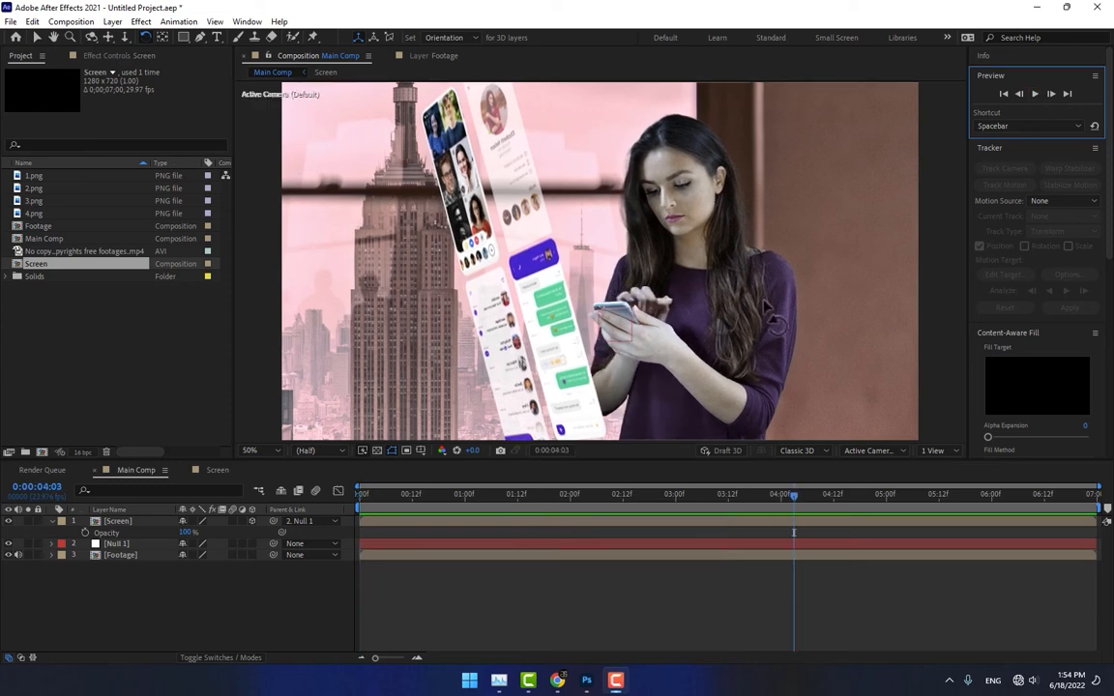
Step: Import preview.jpg from the Desktop and add it as the uppermost layer of the Screen composition
left_click(233, 473)
left_click(39, 188)
left_click(42, 200)
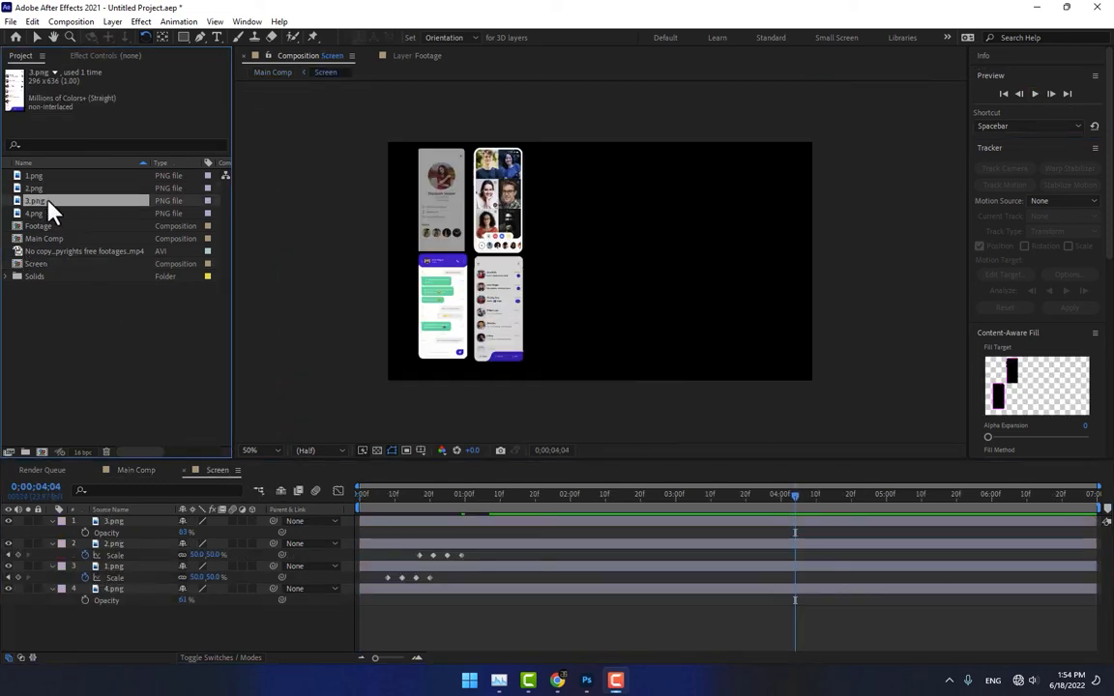
left_click(89, 351)
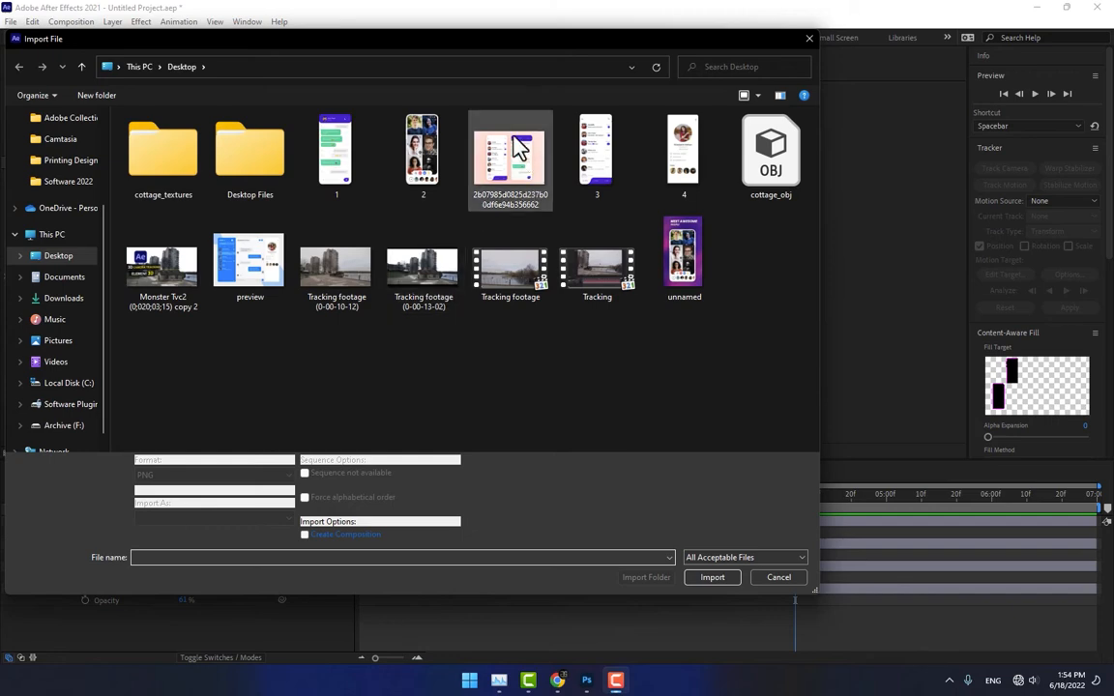
double_click(238, 288)
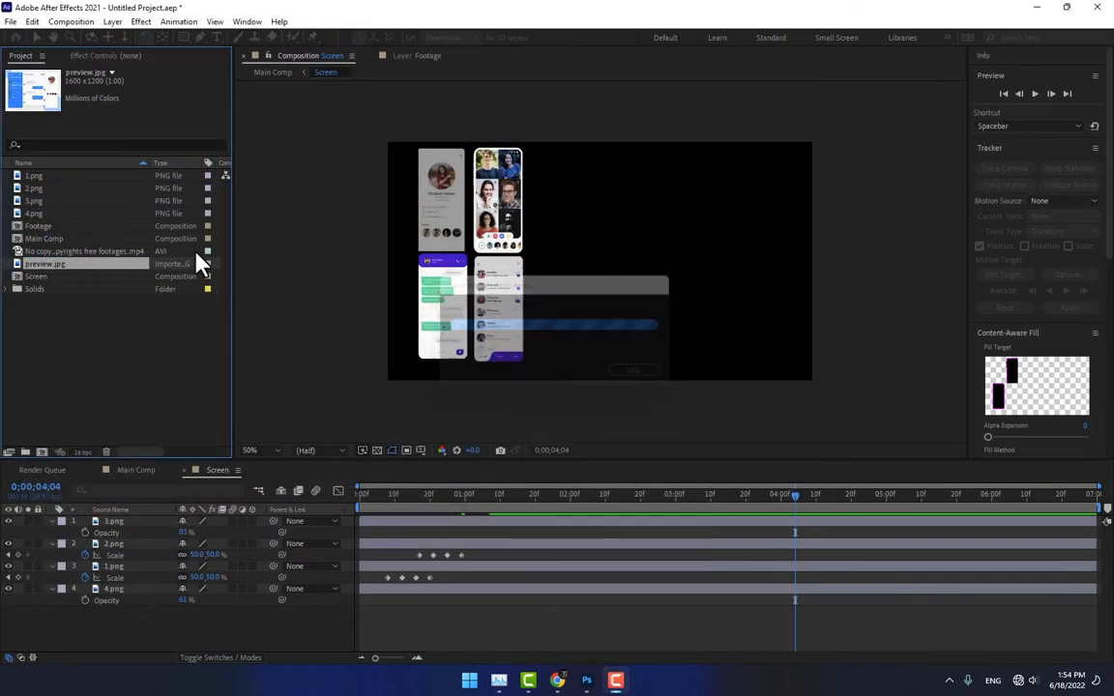
left_click_drag(42, 264, 616, 259)
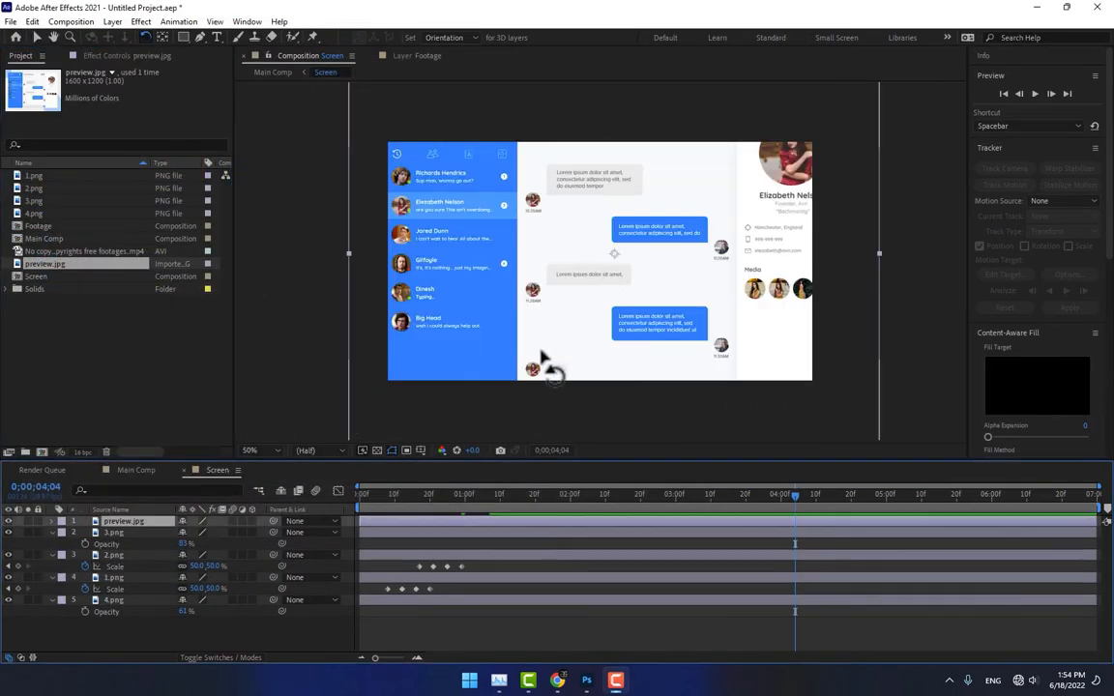
Step: Scale preview.jpg to 47% beside the app images and mask it with a rectangle around its contact list and chat panels
key("s")
left_click_drag(206, 533, 154, 533)
key("v")
left_click_drag(569, 322, 610, 326)
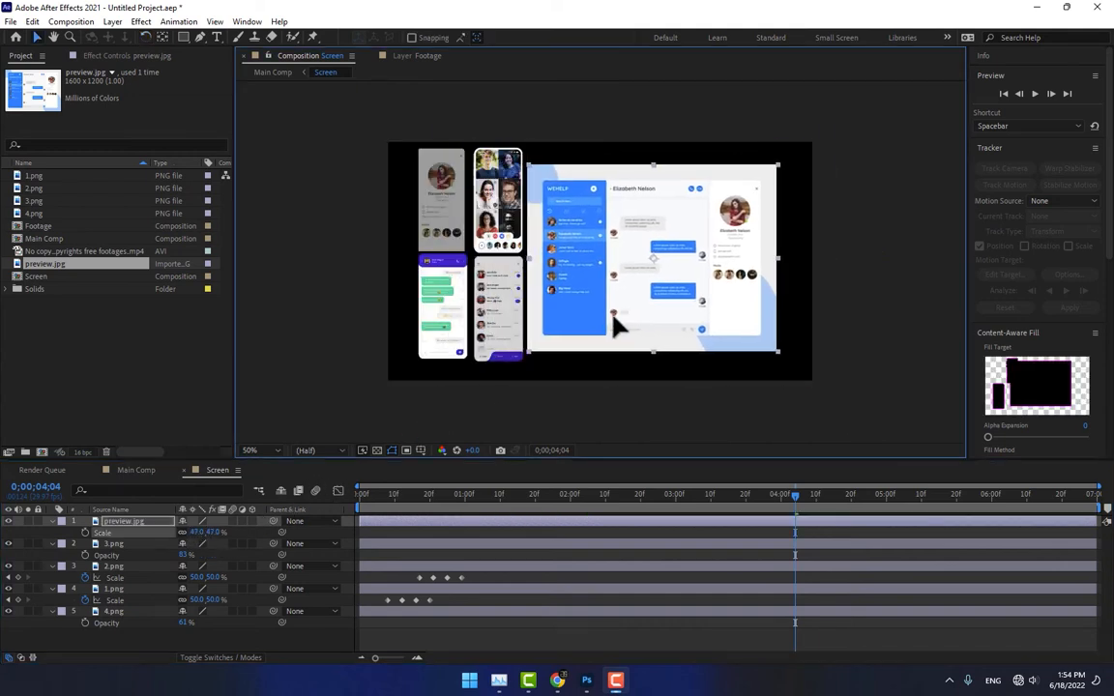
left_click(183, 36)
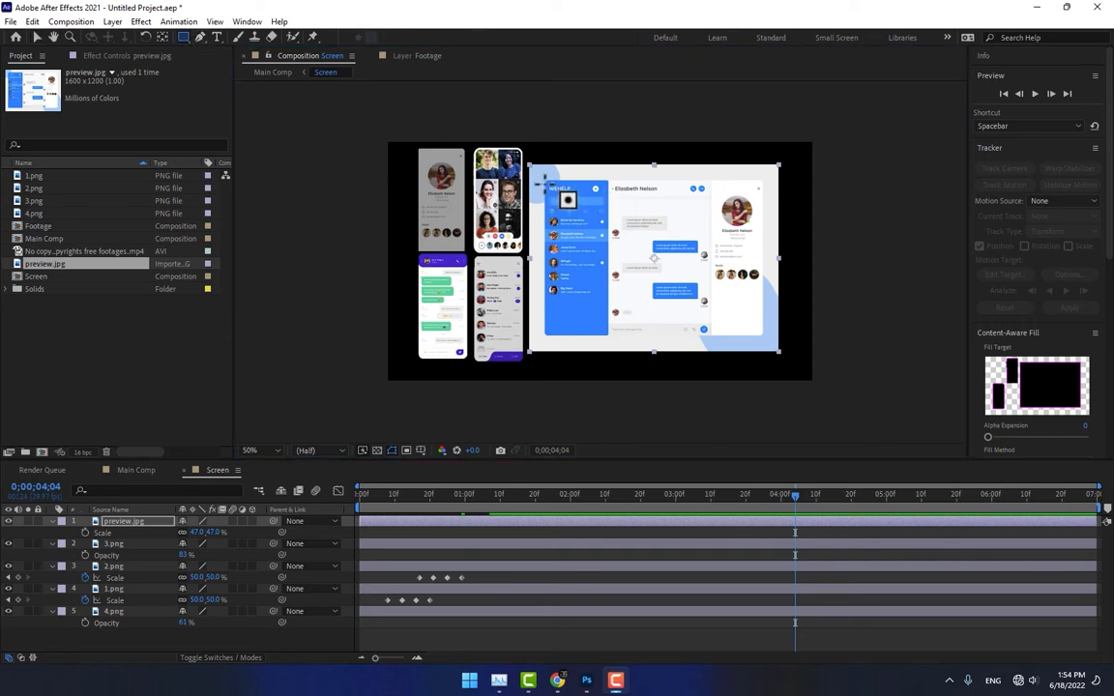
left_click_drag(544, 181, 712, 332)
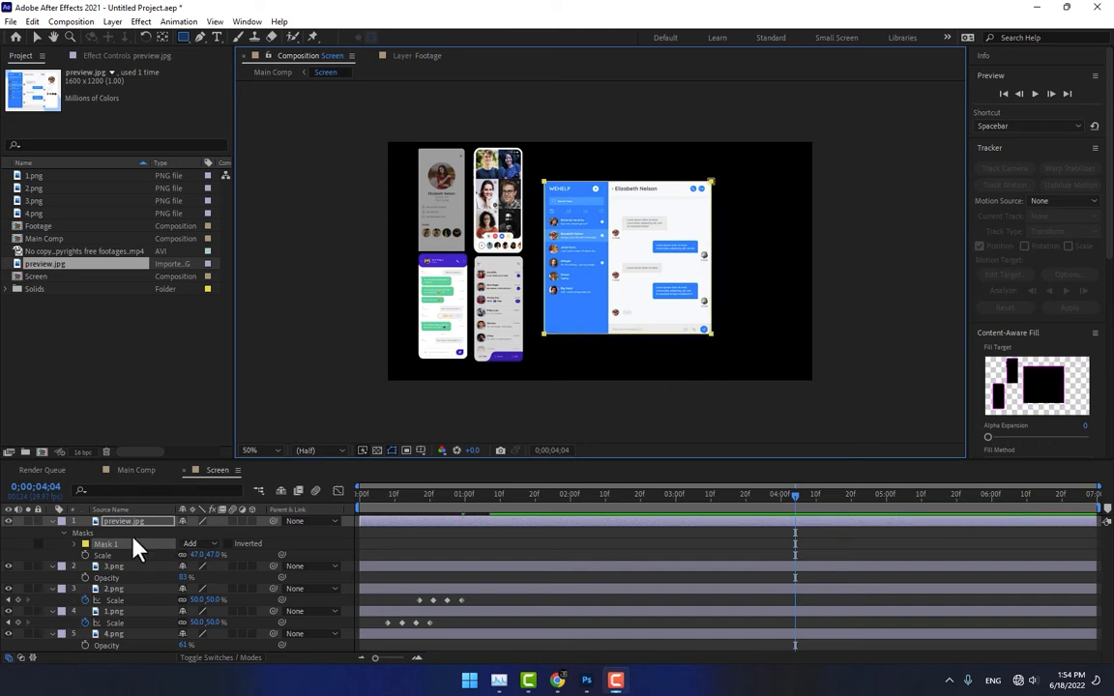
Step: Enlarge the masked preview.jpg to 66.2% and align it right beside the four app images
key("s")
key("s")
left_click_drag(198, 533, 237, 532)
key("v")
left_click_drag(566, 293, 590, 297)
left_click_drag(217, 533, 294, 532)
left_click_drag(571, 352, 580, 348)
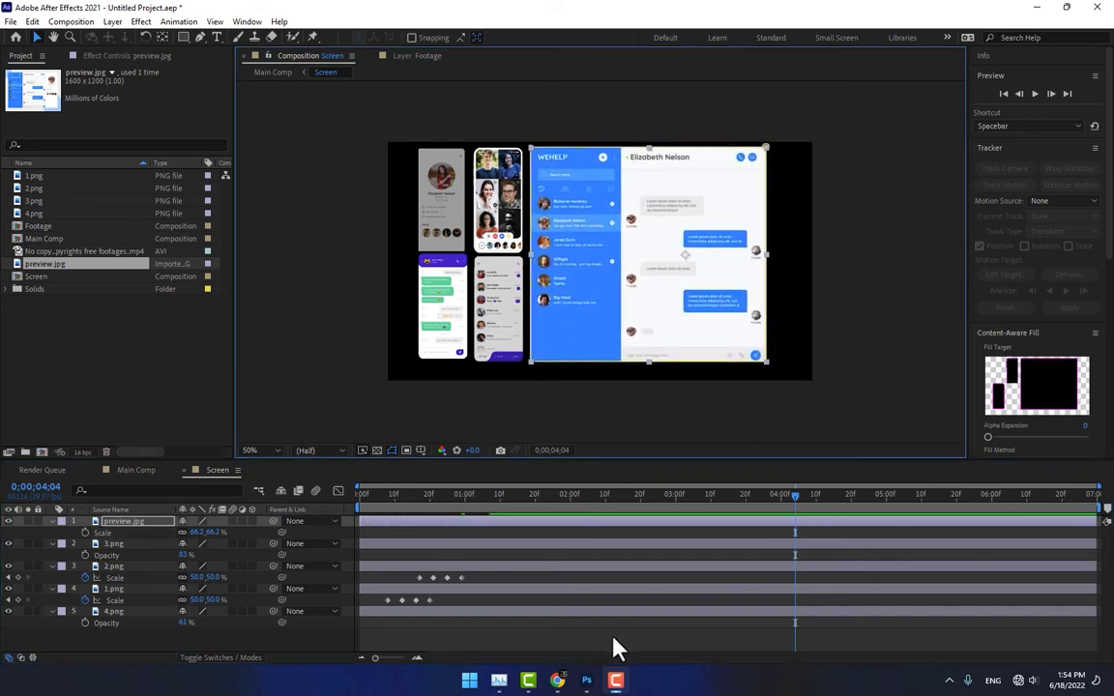
Step: Keyframe the Opacity of preview.jpg from 0% at 0;00;01;03 to 100% at 0;00;01;29
left_click_drag(741, 495, 586, 519)
left_click_drag(491, 530, 530, 525)
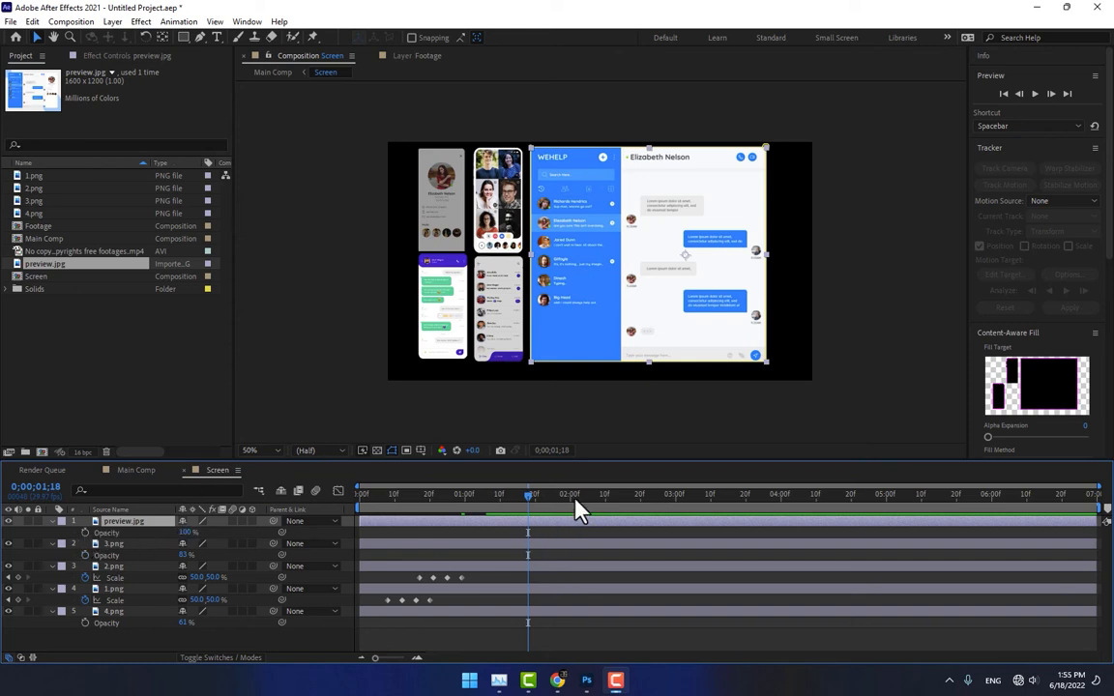
left_click_drag(481, 501, 474, 502)
left_click(86, 533)
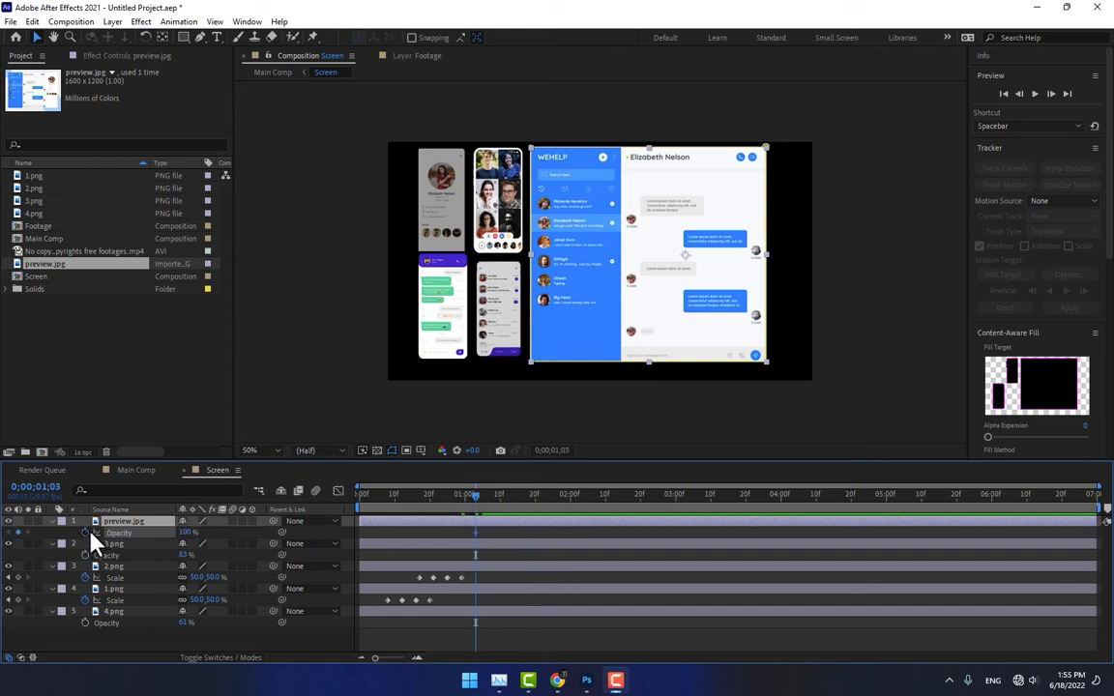
left_click_drag(188, 532, 106, 589)
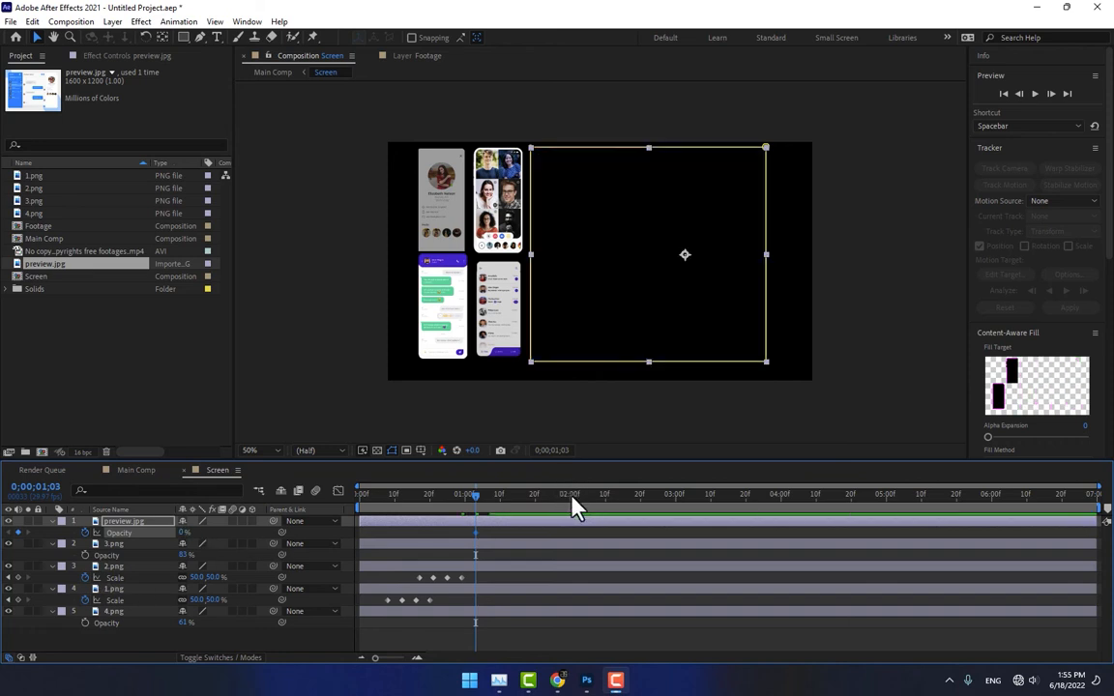
left_click_drag(571, 494, 567, 494)
left_click_drag(175, 534, 527, 547)
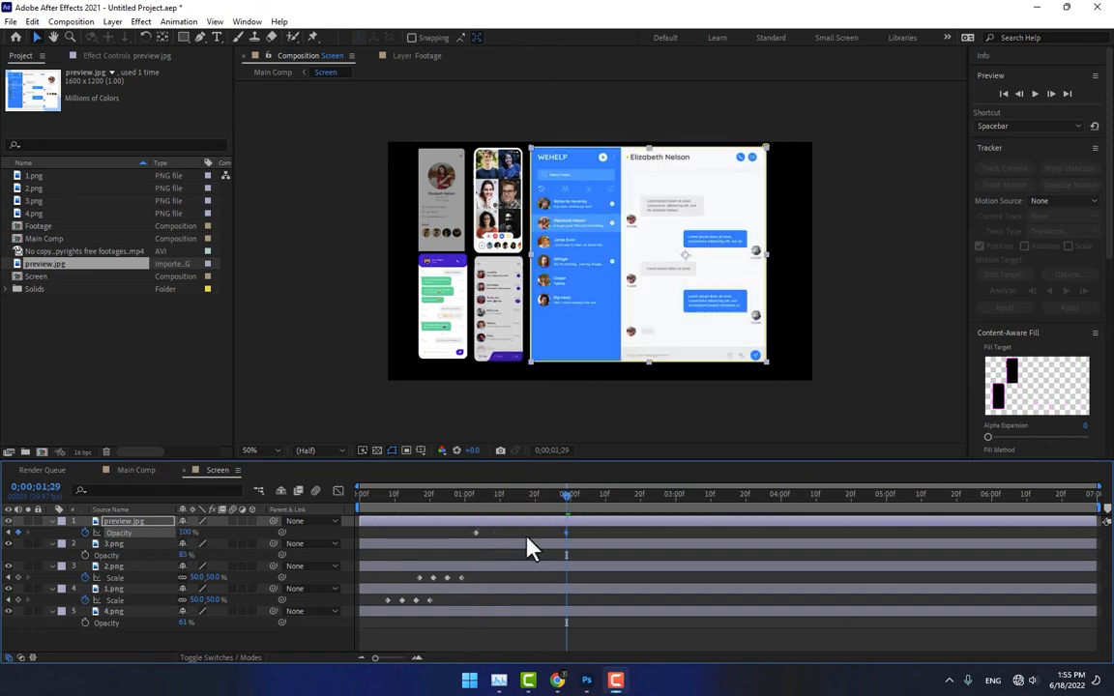
Step: Continue keyframing the Opacity of preview.jpg into a flicker, dipping to 71% at 0;00;02;11 and 72% at 0;00;03;09
left_click_drag(571, 496, 608, 495)
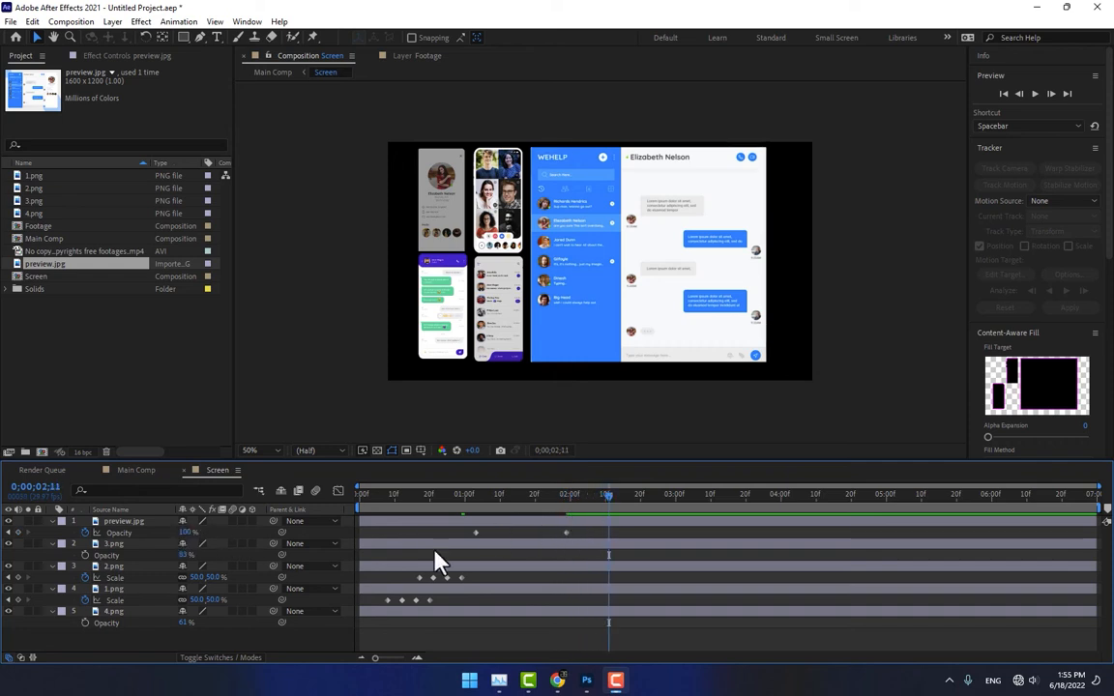
left_click_drag(184, 532, 163, 533)
left_click_drag(609, 496, 626, 497)
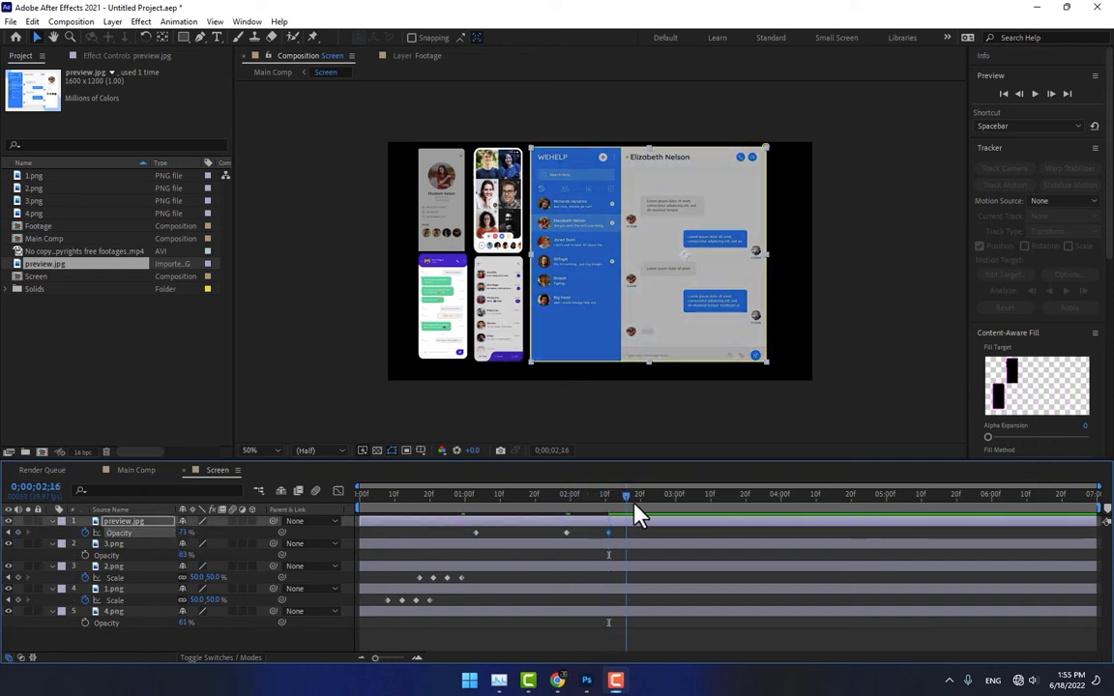
mouse_move(184, 533)
left_mouse_down()
mouse_move(211, 533)
mouse_move(162, 533)
left_mouse_up()
left_click(706, 497)
Step: Copy the last four Opacity keyframes of preview.jpg and paste them starting at 0;00;03;23
left_click_drag(721, 532, 546, 545)
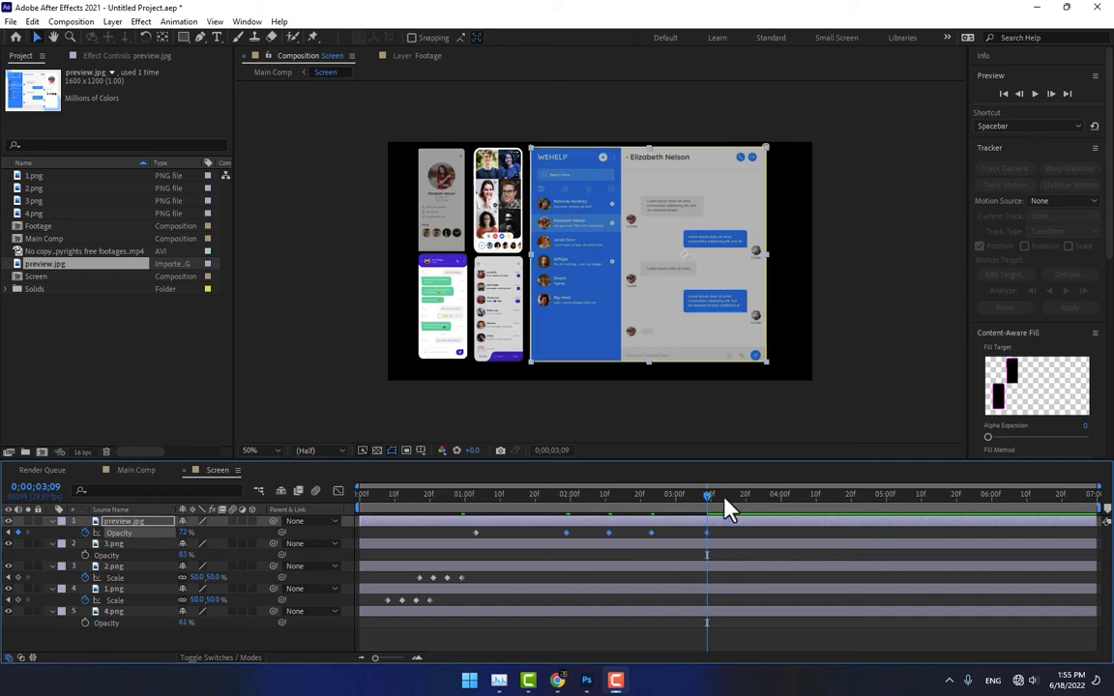
key("ctrl+c")
left_click_drag(727, 509, 758, 510)
key("ctrl+v")
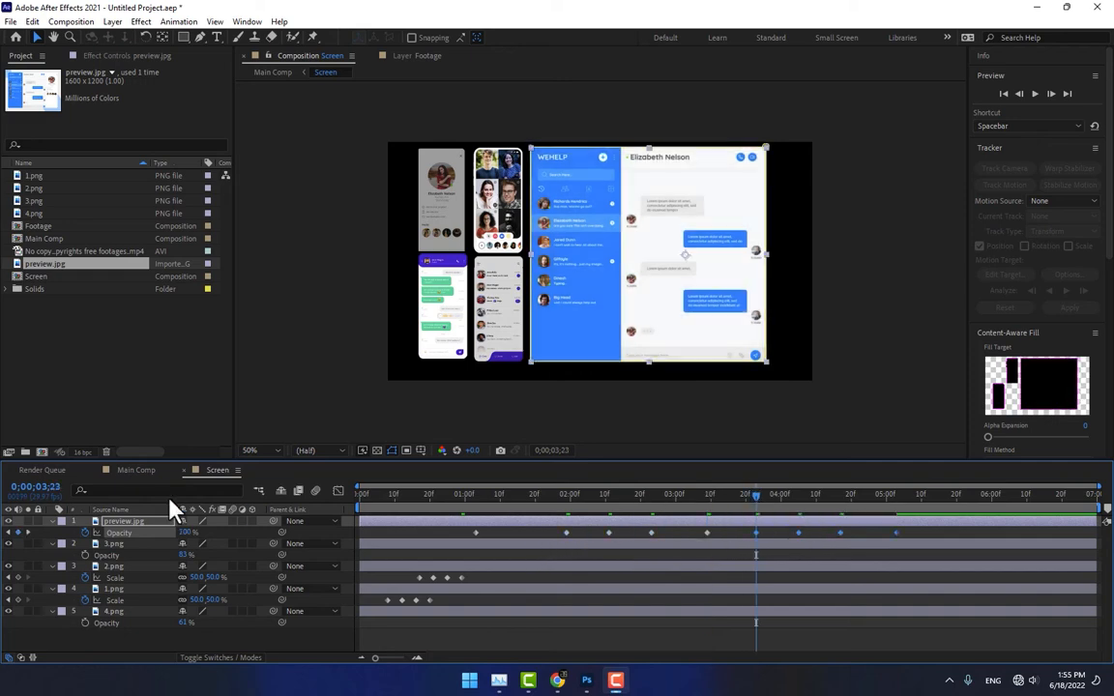
Step: Rotate the Screen layer in Main Comp to an Orientation of 1.7°, 348.2°, 350.6° and preview the animation
left_click(136, 471)
left_click_drag(375, 499, 693, 496)
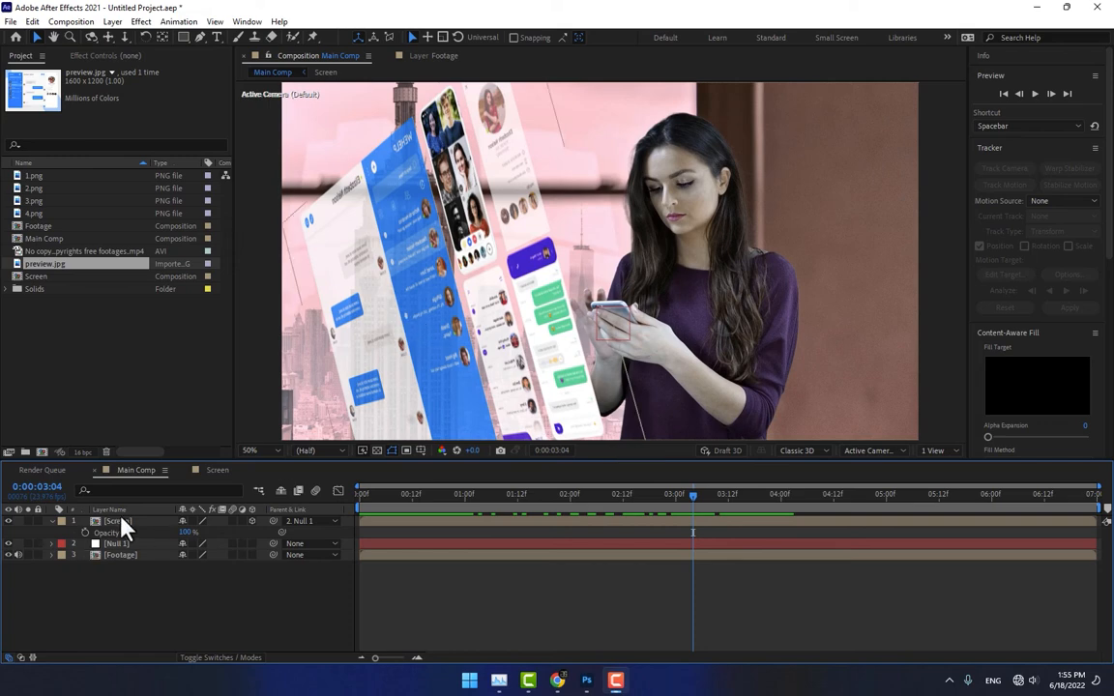
left_click(154, 522)
key("r")
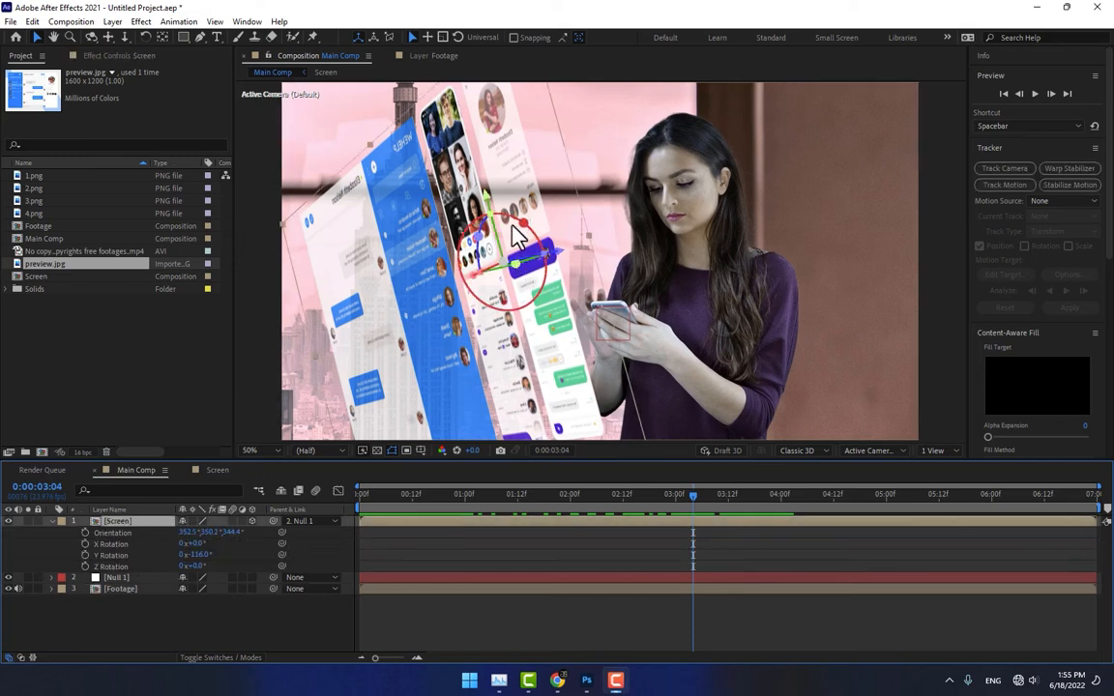
mouse_move(541, 249)
left_mouse_down()
mouse_move(535, 237)
mouse_move(510, 273)
mouse_move(522, 263)
mouse_move(548, 268)
left_mouse_up()
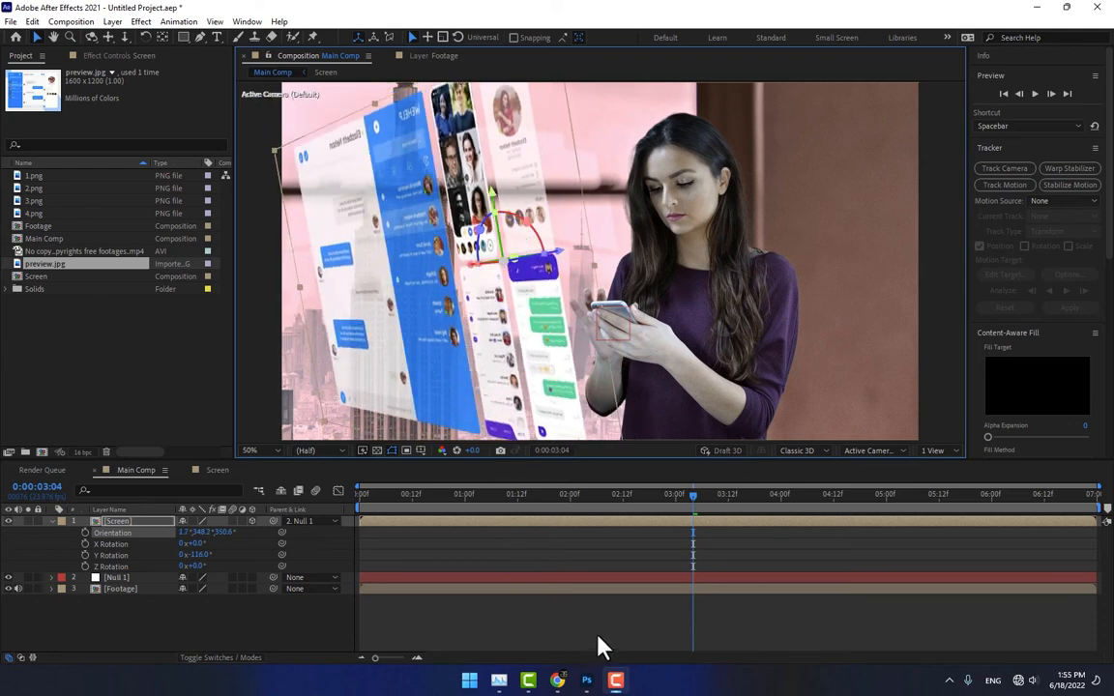
left_click(415, 496)
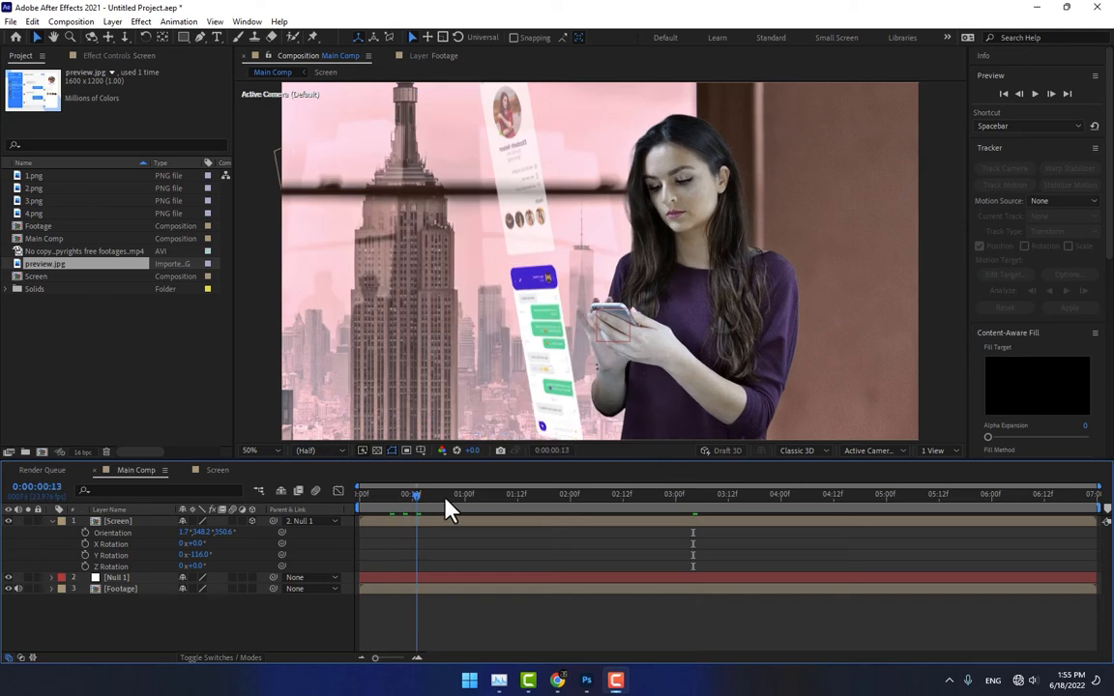
key("space")
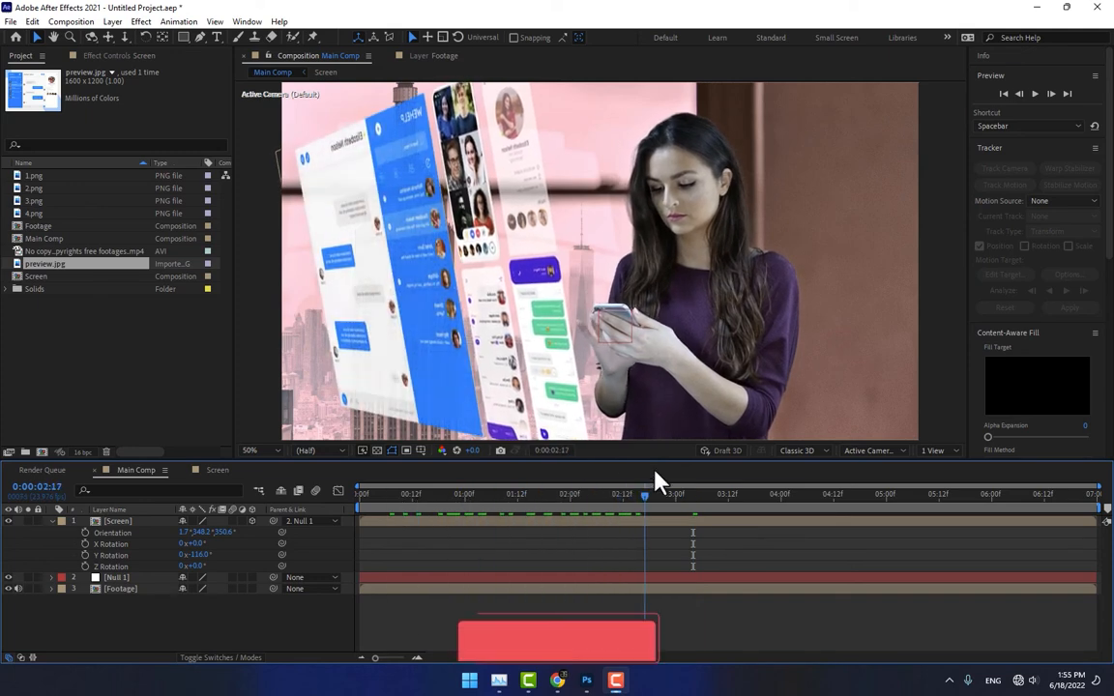
left_click_drag(655, 471, 521, 558)
Step: Import the video "The Cardiovascular System- An Overview" from the Video folder in Downloads while in the Screen composition
left_click(217, 470)
double_click(139, 378)
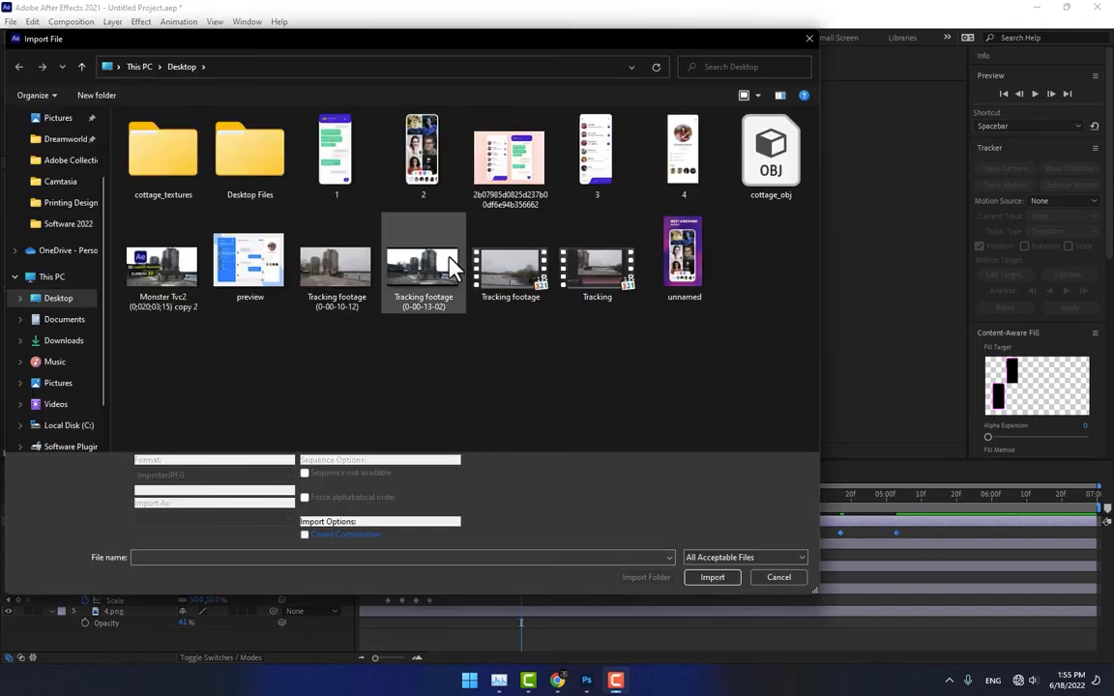
left_click(60, 341)
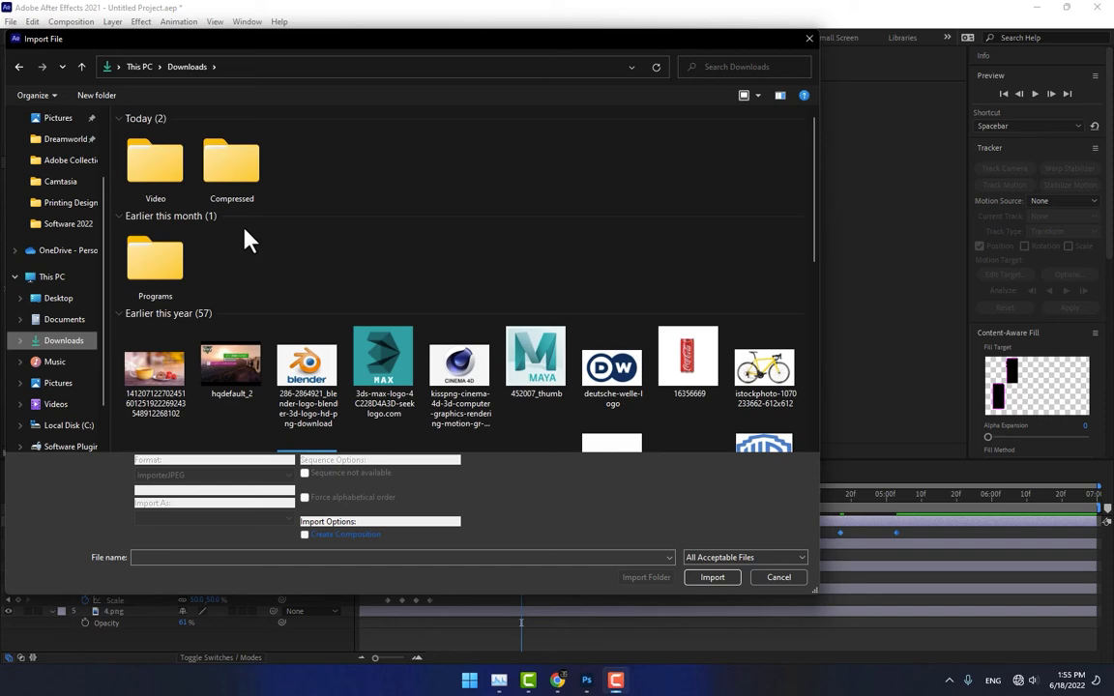
double_click(167, 166)
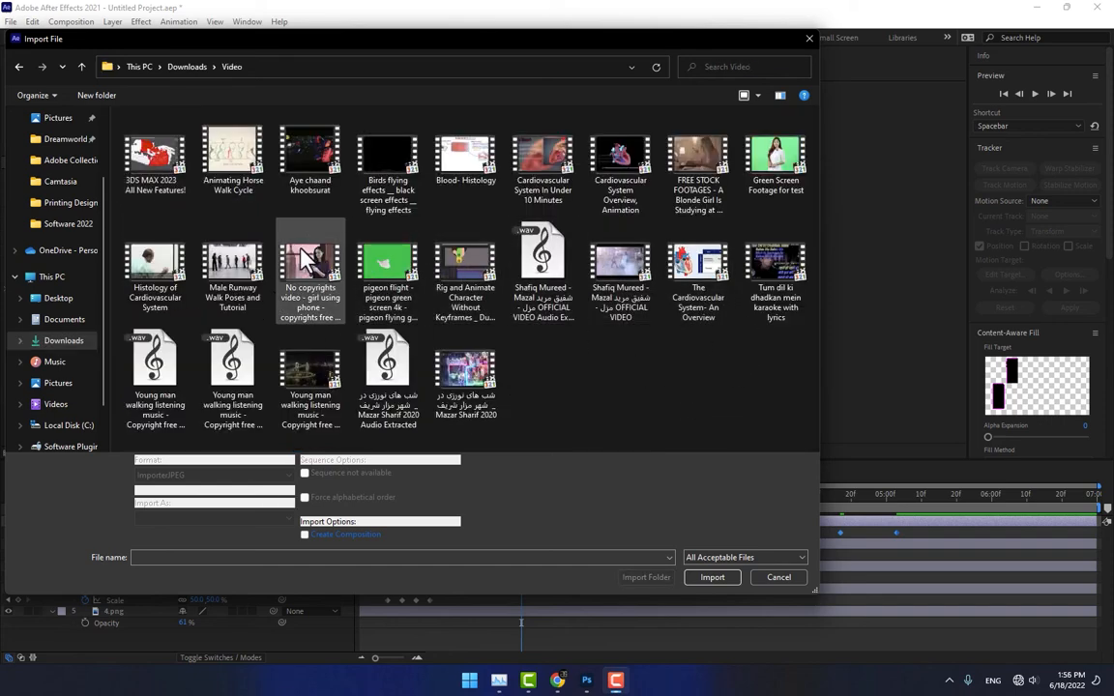
left_click(694, 275)
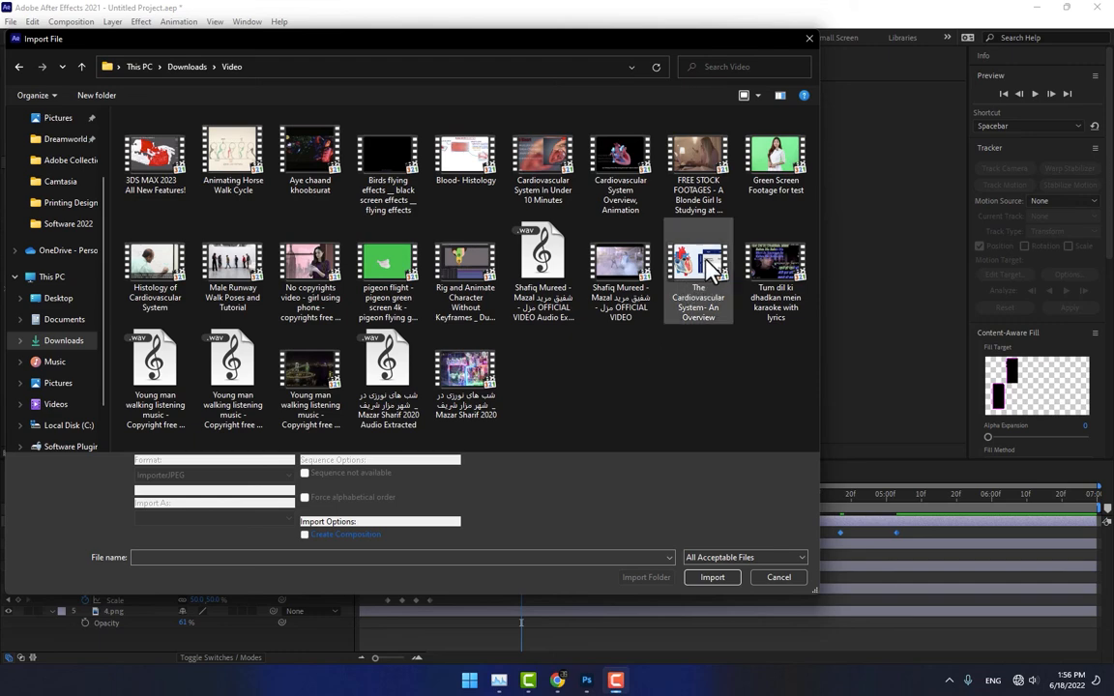
double_click(694, 275)
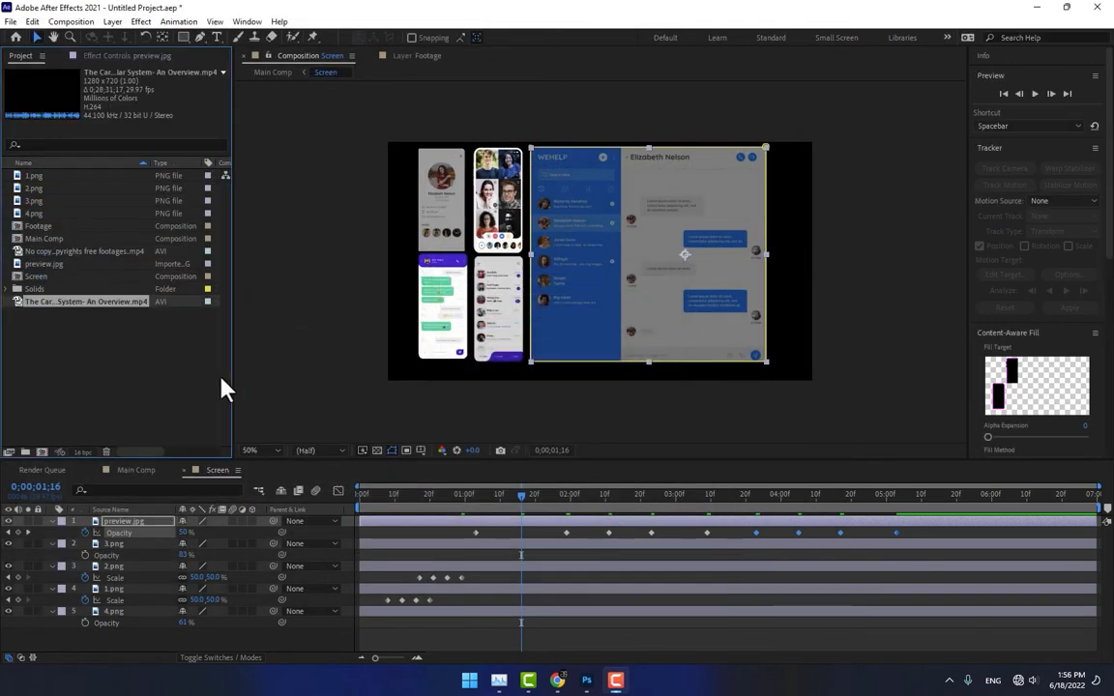
Step: Add the cardiovascular video as the uppermost Screen layer, scaled to 23% over the upper chat area, and show its Opacity
left_click_drag(55, 303, 544, 348)
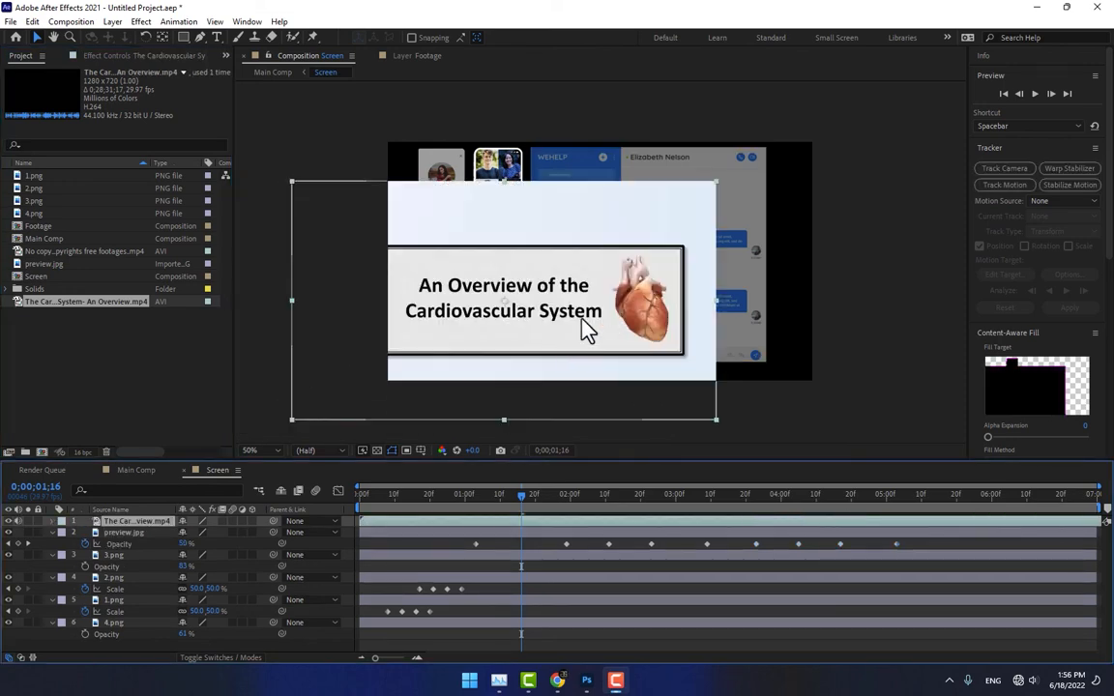
key("s")
left_click_drag(212, 535, 172, 537)
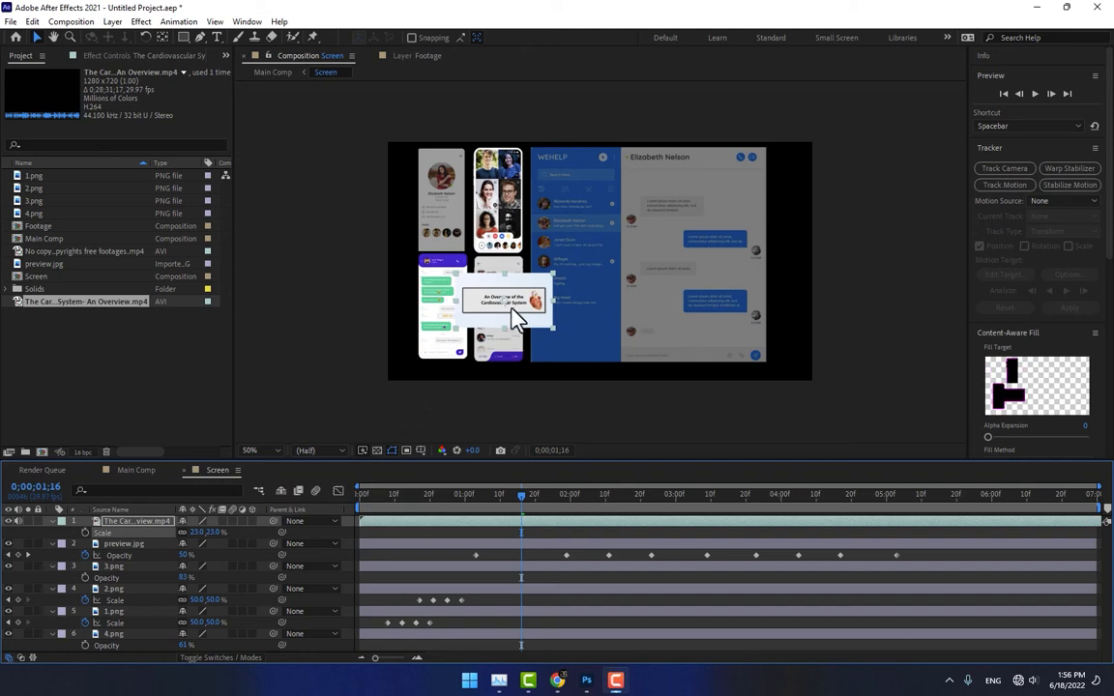
left_click_drag(513, 307, 701, 209)
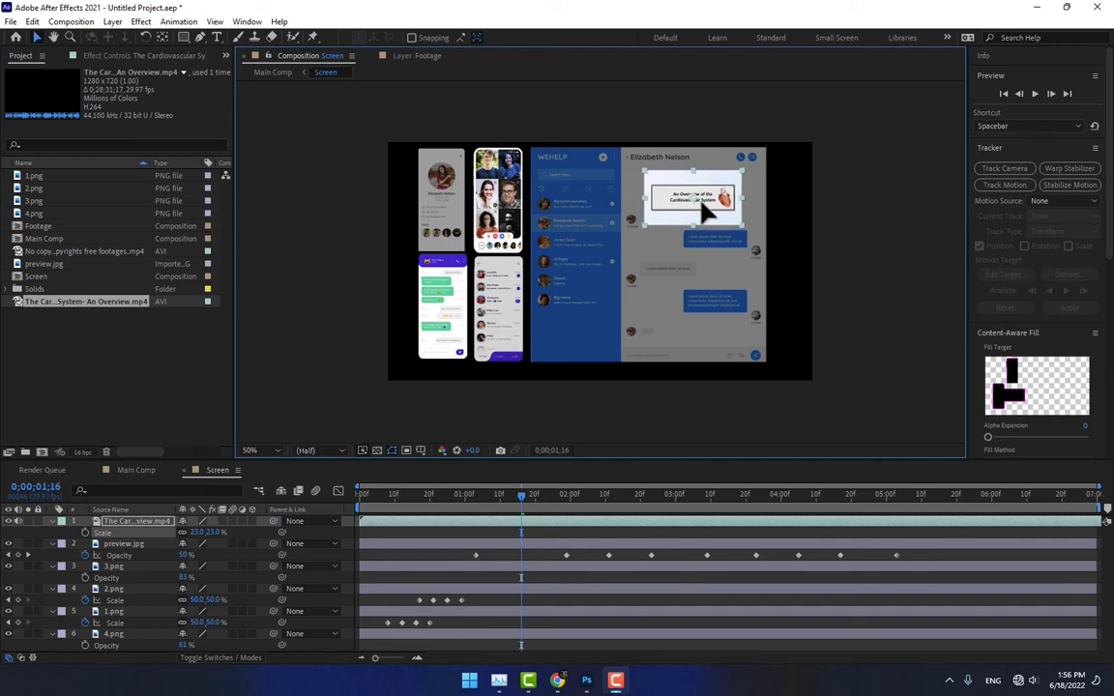
key("t")
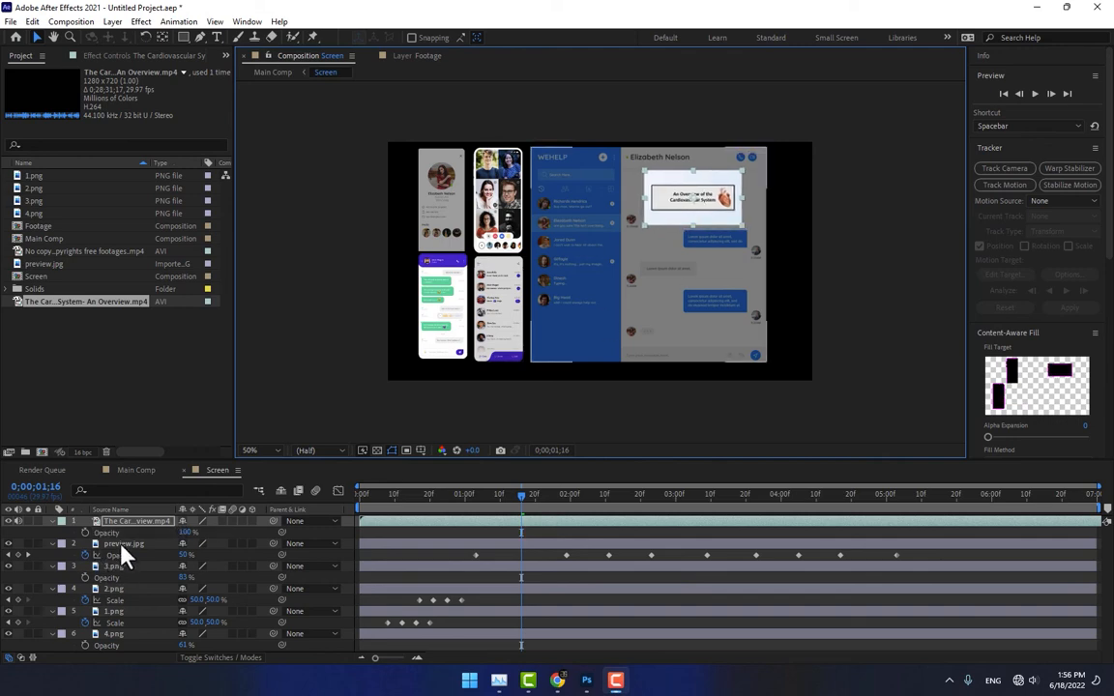
Step: Try to link the Opacity properties of preview.jpg and the cardiovascular video layer
left_click(124, 545)
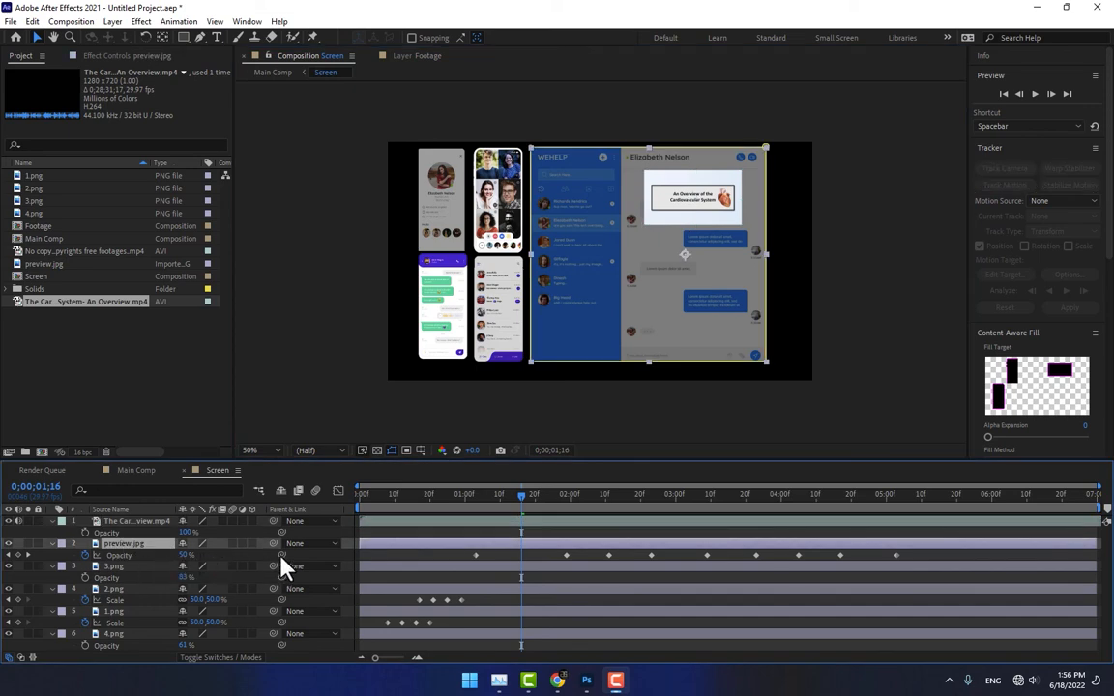
left_click_drag(277, 557, 269, 532)
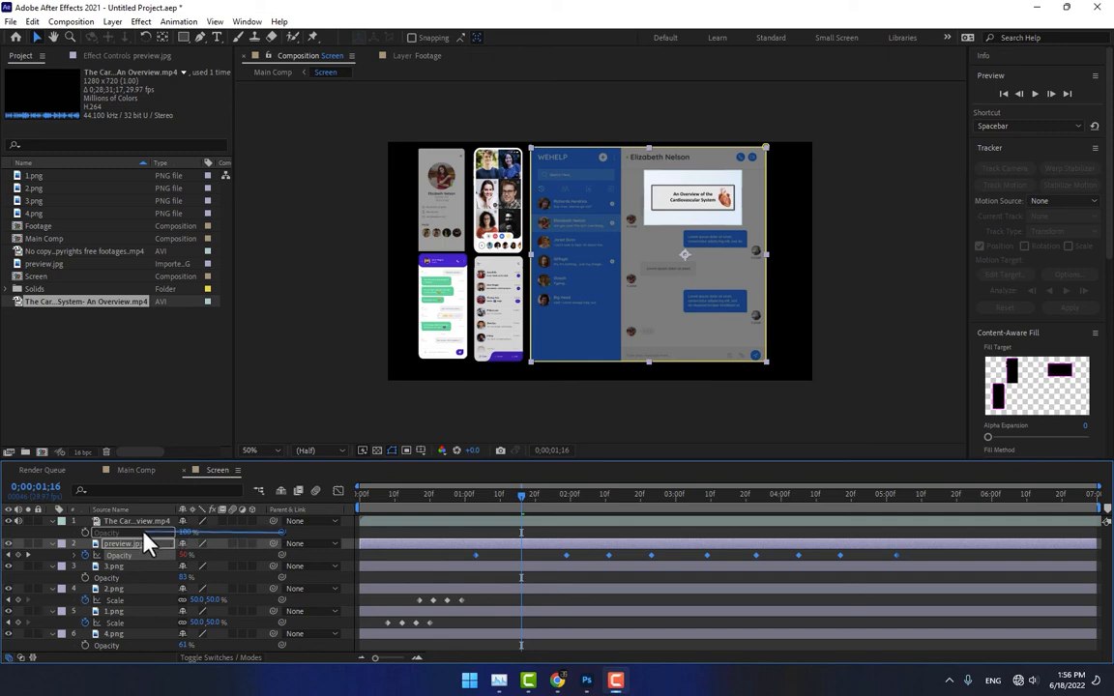
left_click_drag(143, 544, 119, 564)
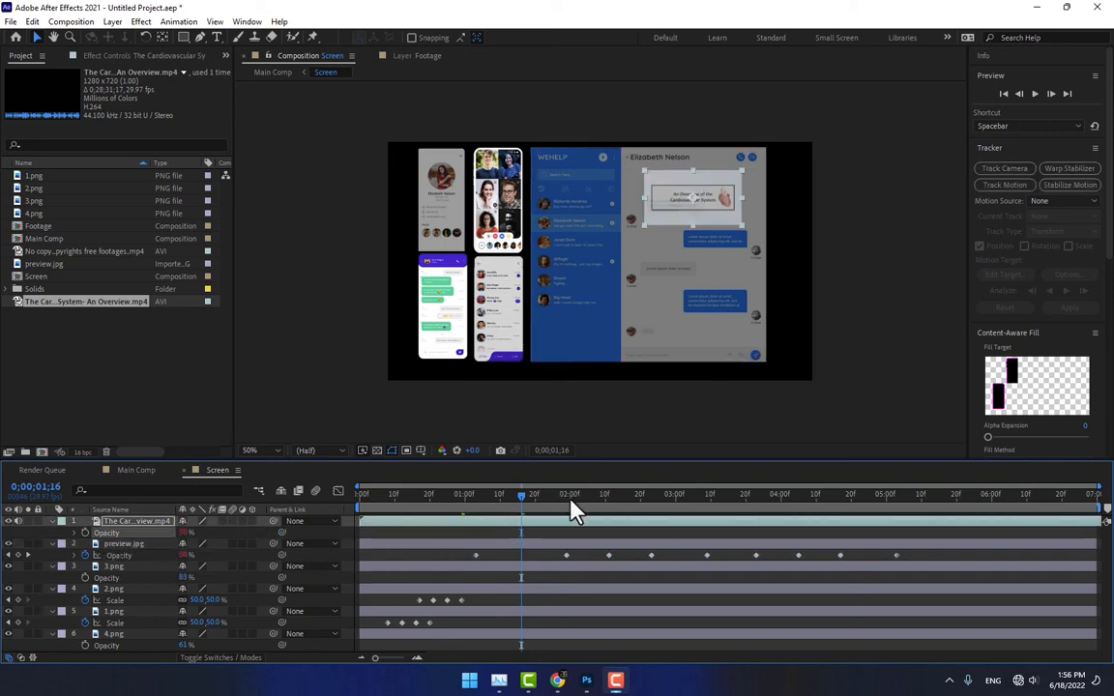
left_click_drag(570, 502, 521, 502)
left_click(241, 545)
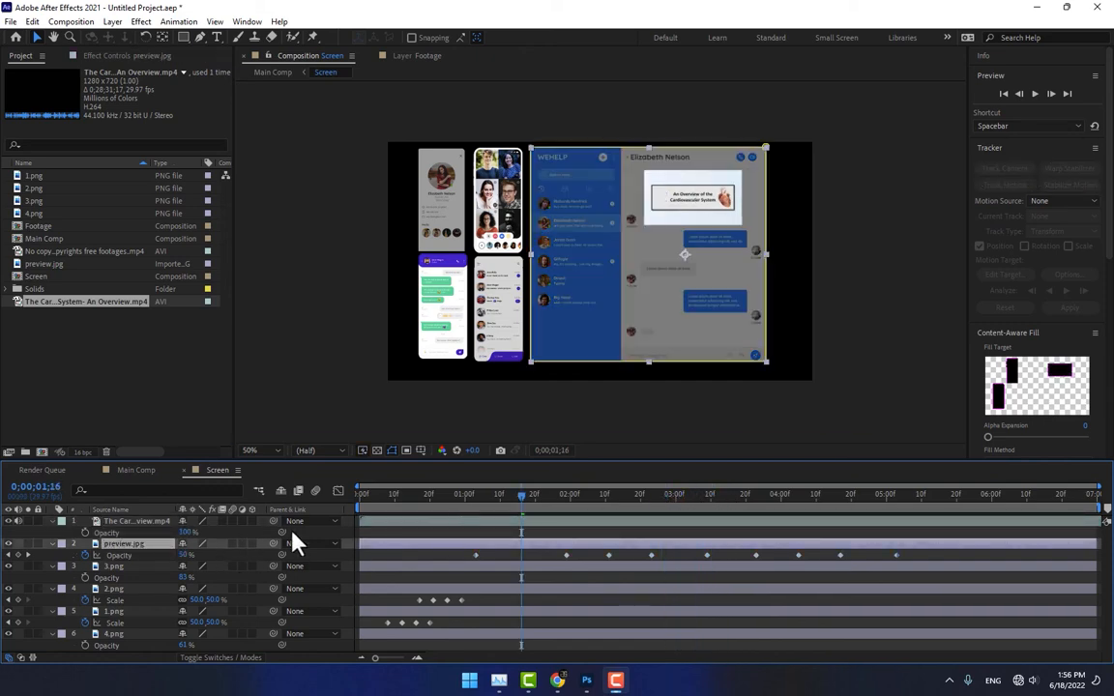
Step: Link the cardiovascular video's Opacity to that of preview.jpg and check the fade through 0;00;05;26
key("Home")
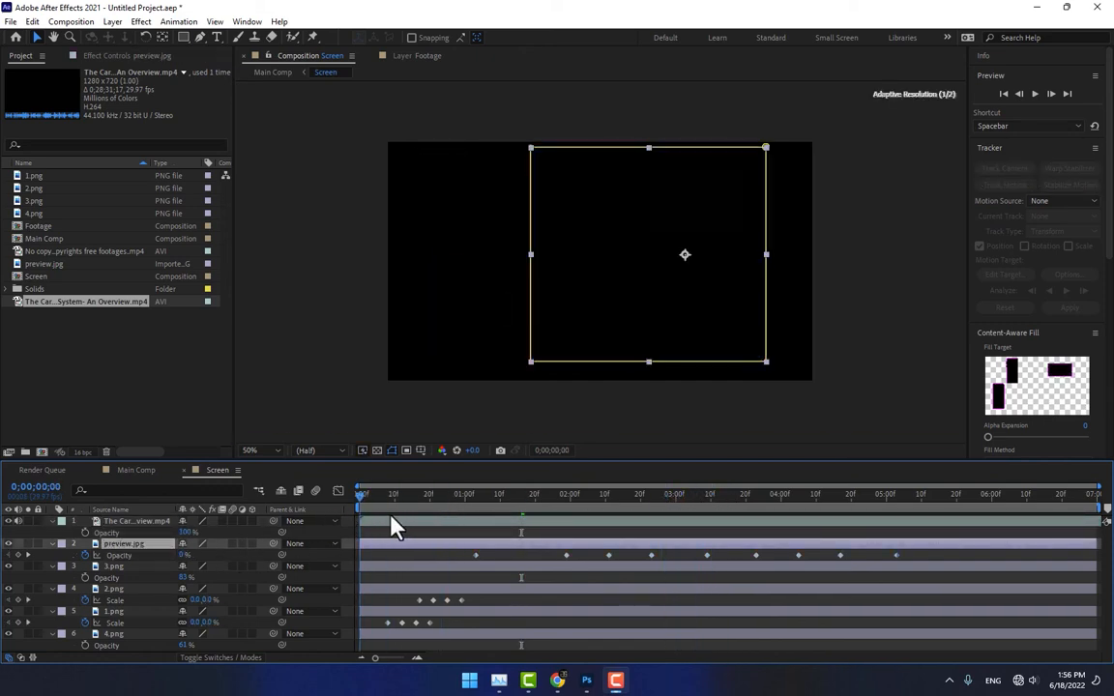
left_click(476, 504)
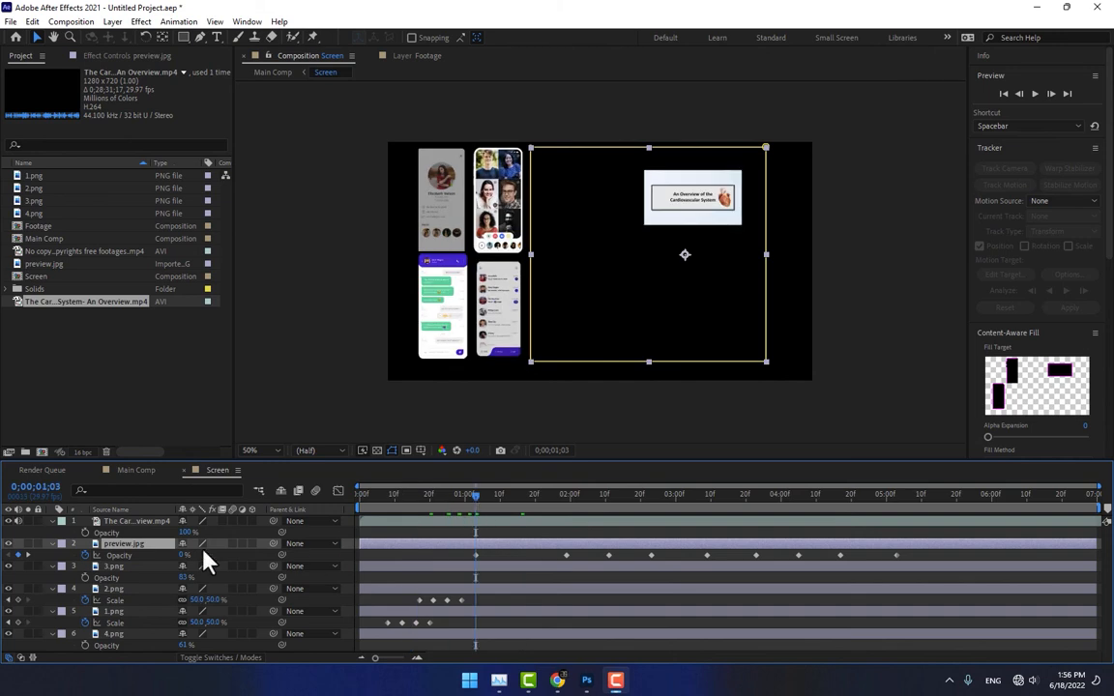
left_click_drag(539, 505, 567, 499)
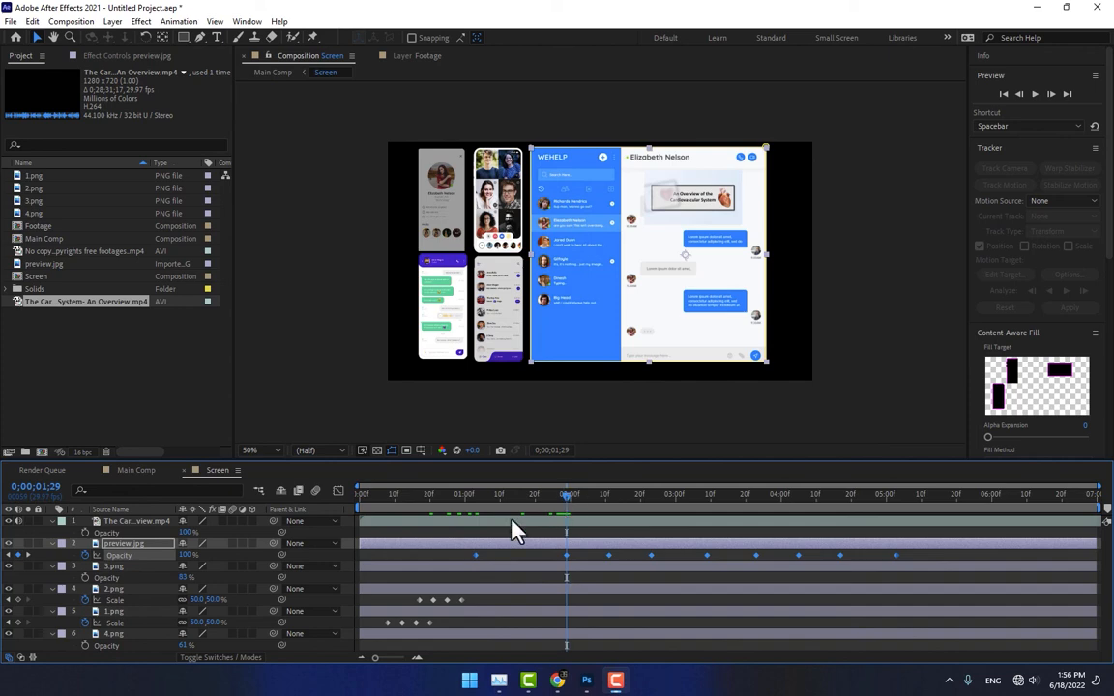
left_click_drag(284, 532, 116, 555)
left_click_drag(565, 510, 977, 494)
left_click(127, 471)
left_click(217, 470)
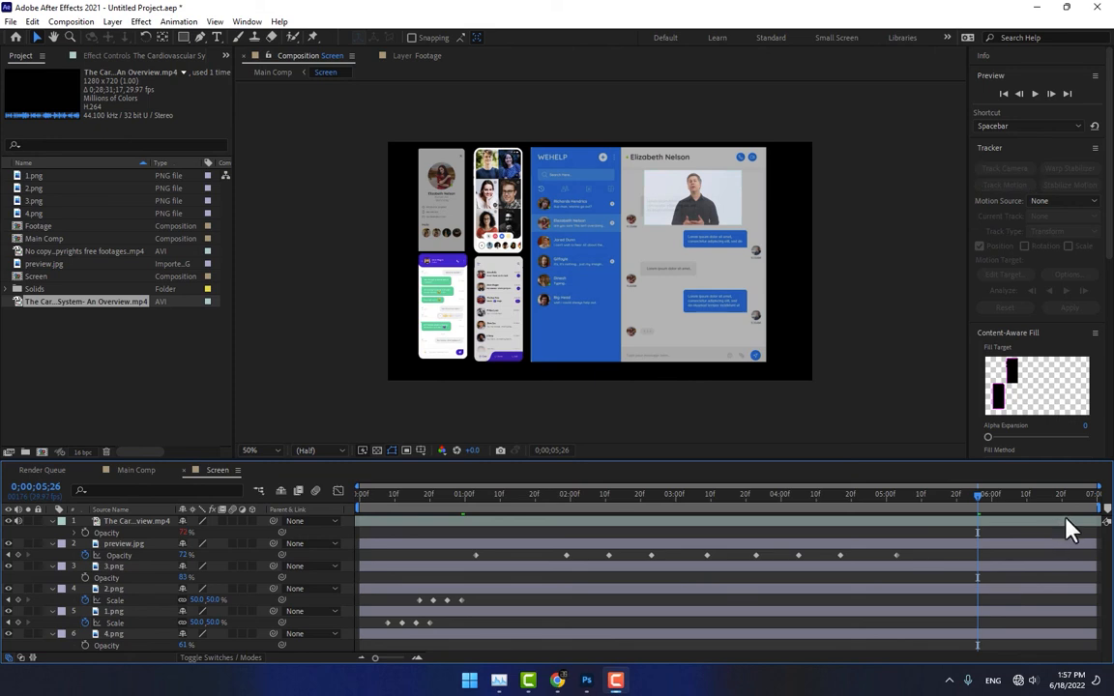
Step: Shift the cardiovascular video in time so the presenter's section plays, and enlarge the layer to 25.3%
mouse_move(1066, 520)
left_mouse_down()
mouse_move(302, 521)
mouse_move(497, 515)
mouse_move(1057, 530)
left_mouse_up()
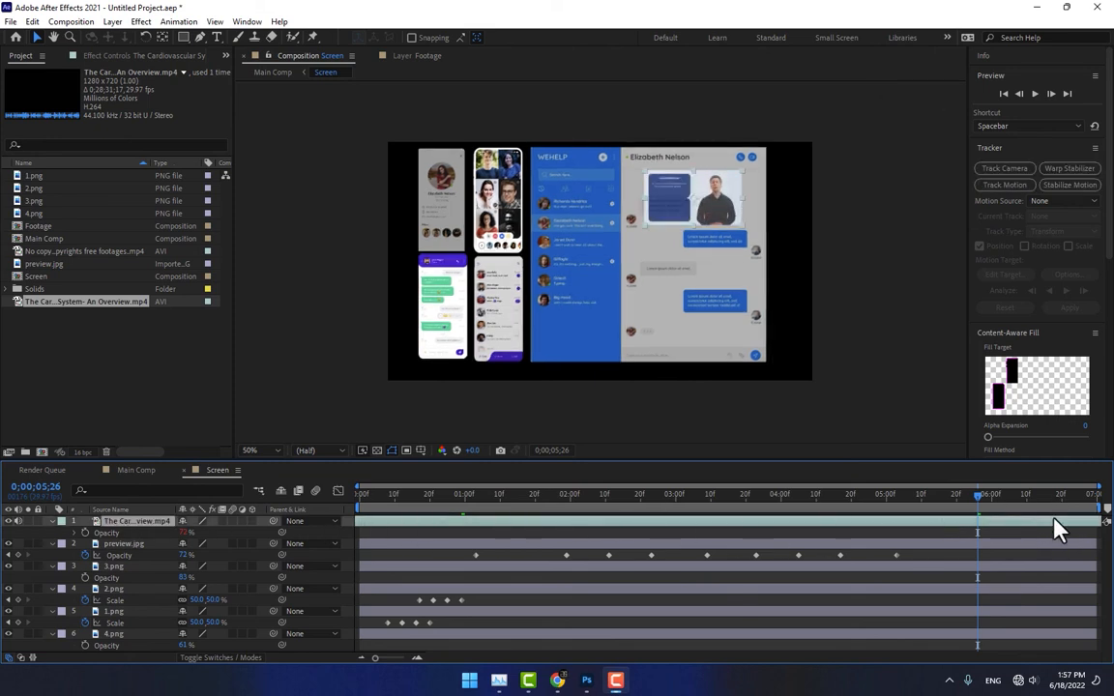
left_click_drag(895, 527, 1073, 530)
mouse_move(736, 549)
left_mouse_down()
mouse_move(261, 542)
mouse_move(784, 538)
left_mouse_up()
left_click_drag(960, 498, 459, 510)
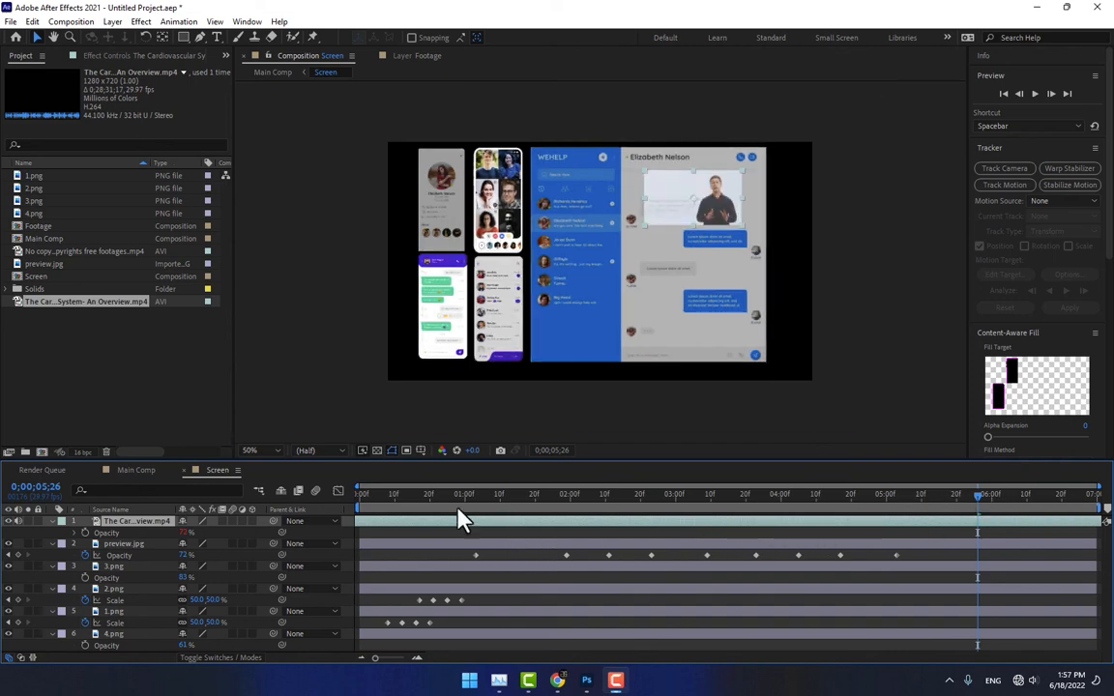
key("s")
left_click_drag(220, 531, 235, 531)
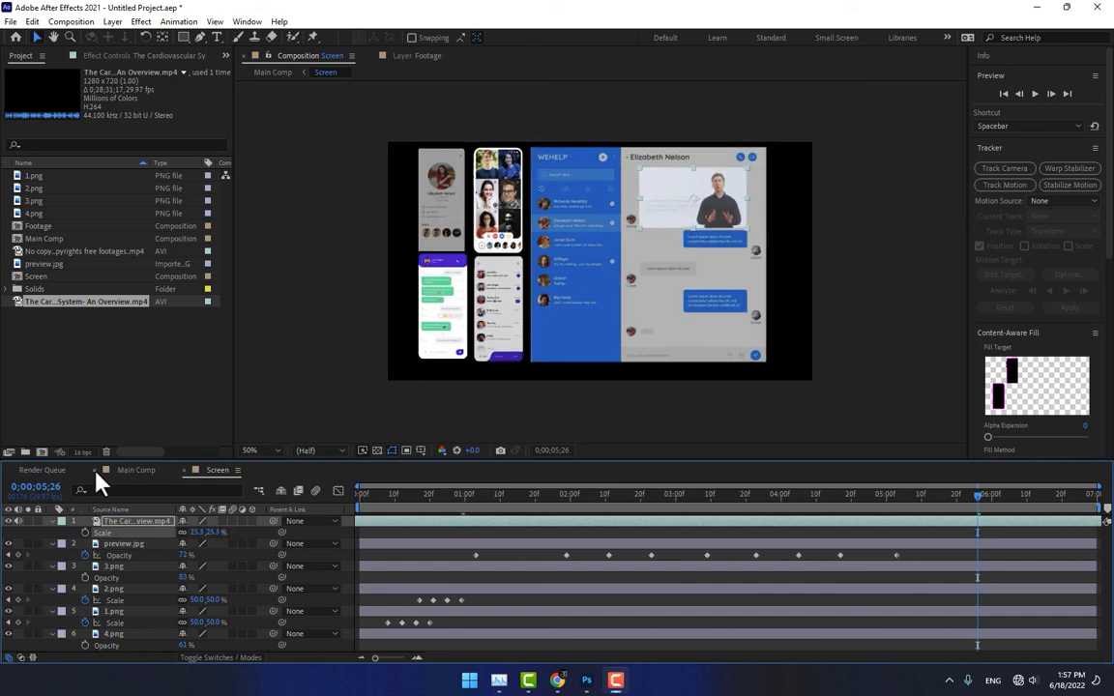
Step: Turn on motion blur for all layers of the Screen composition
left_click(121, 471)
left_click_drag(271, 500, 267, 501)
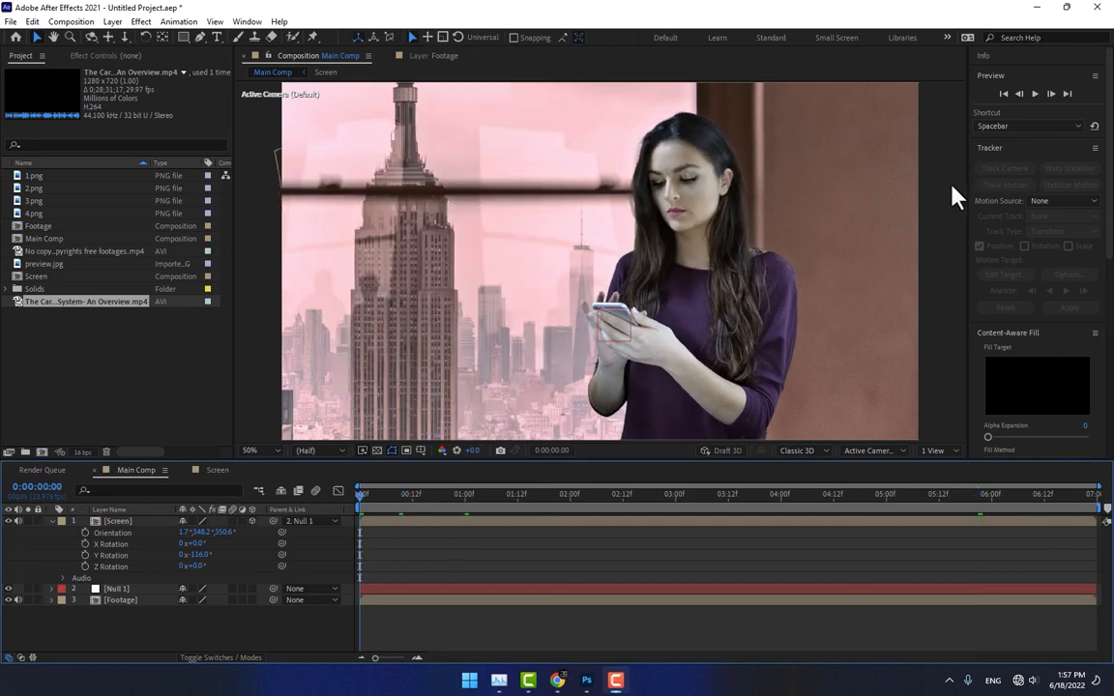
left_click(216, 470)
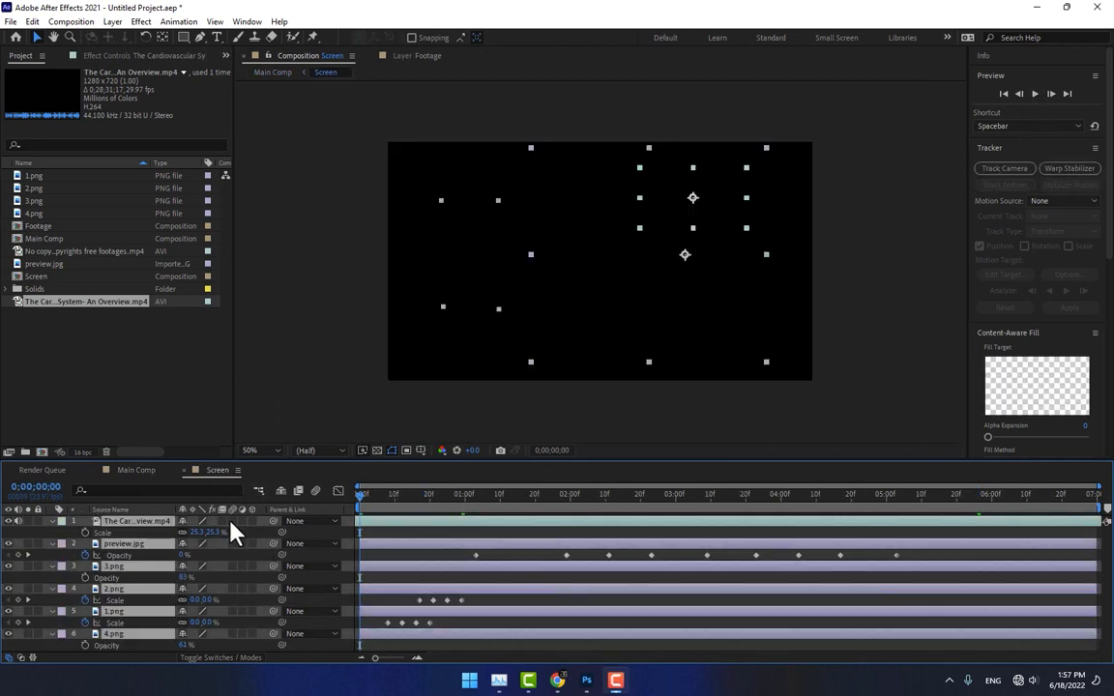
left_click(231, 523)
Step: Turn on motion blur for all three layers of Main Comp and collapse the Screen layer's properties
left_click(128, 473)
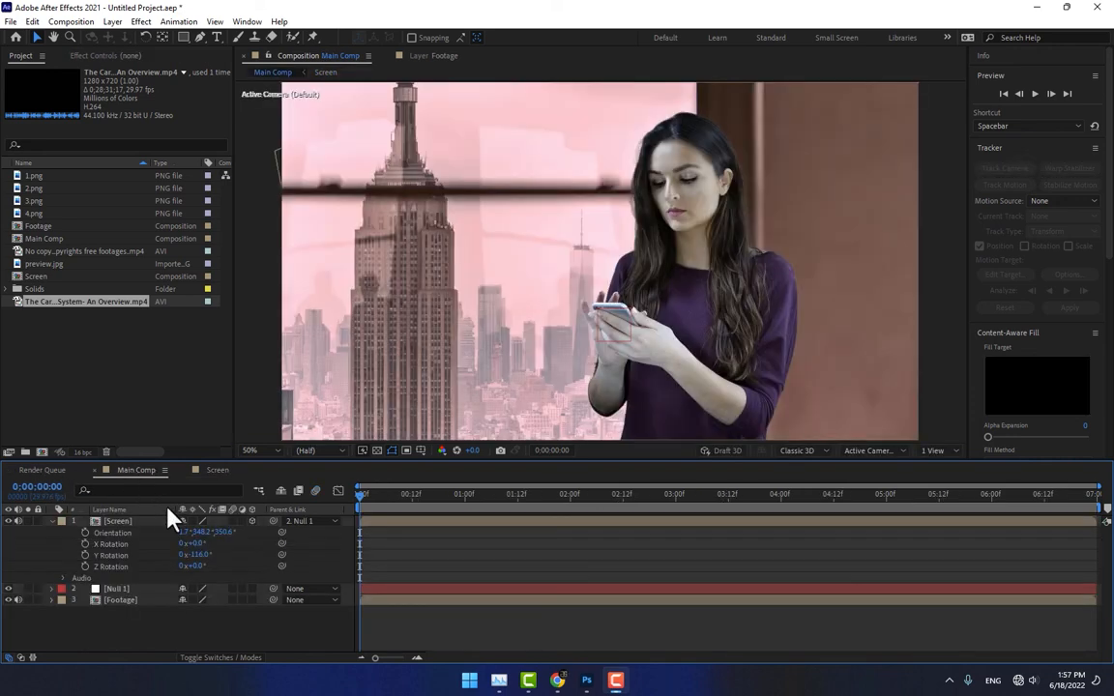
left_click(232, 523)
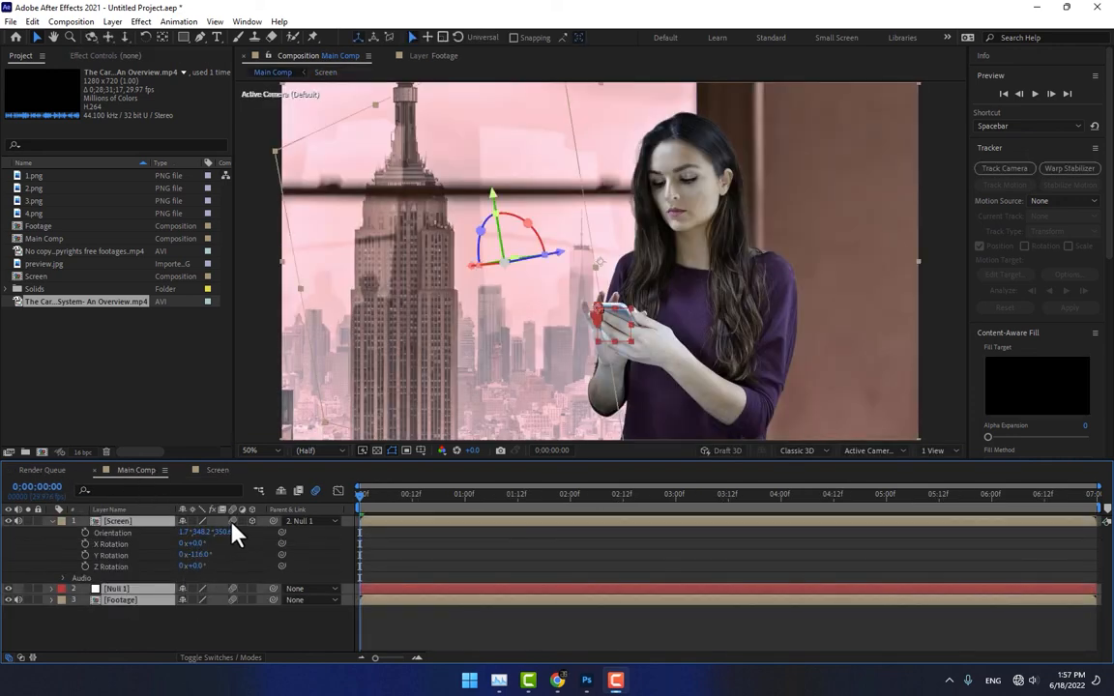
left_click(52, 522)
left_click(130, 596)
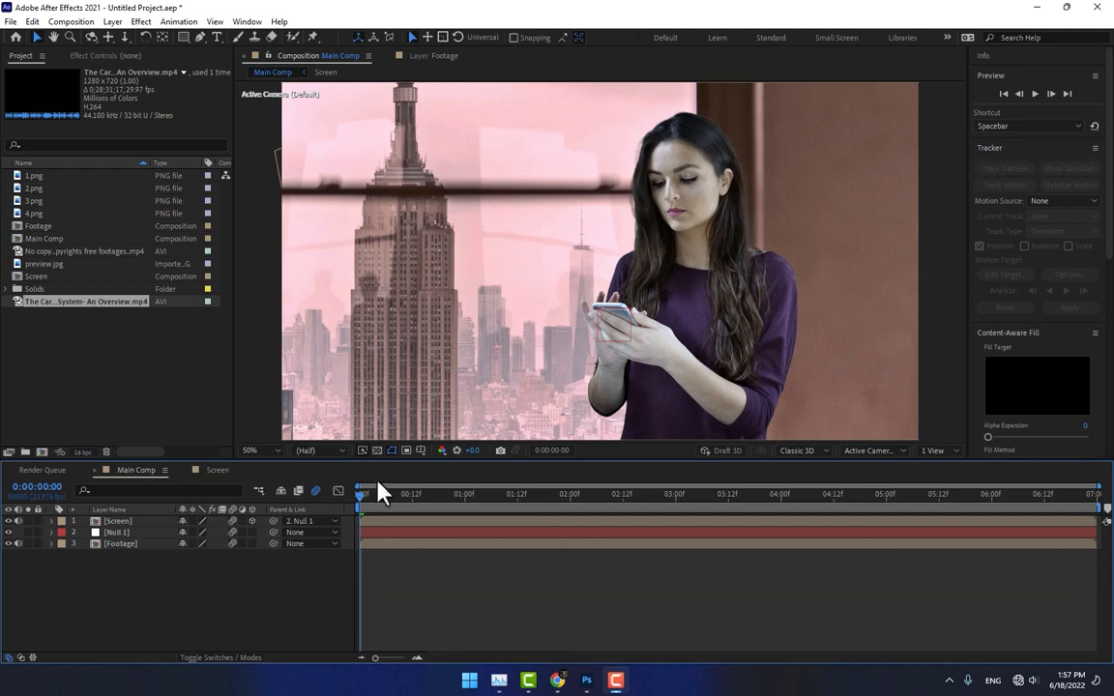
Step: Enlarge the composition viewer, set its magnification to Fit up to 100%, and preview Main Comp from the start
left_click_drag(378, 461, 303, 563)
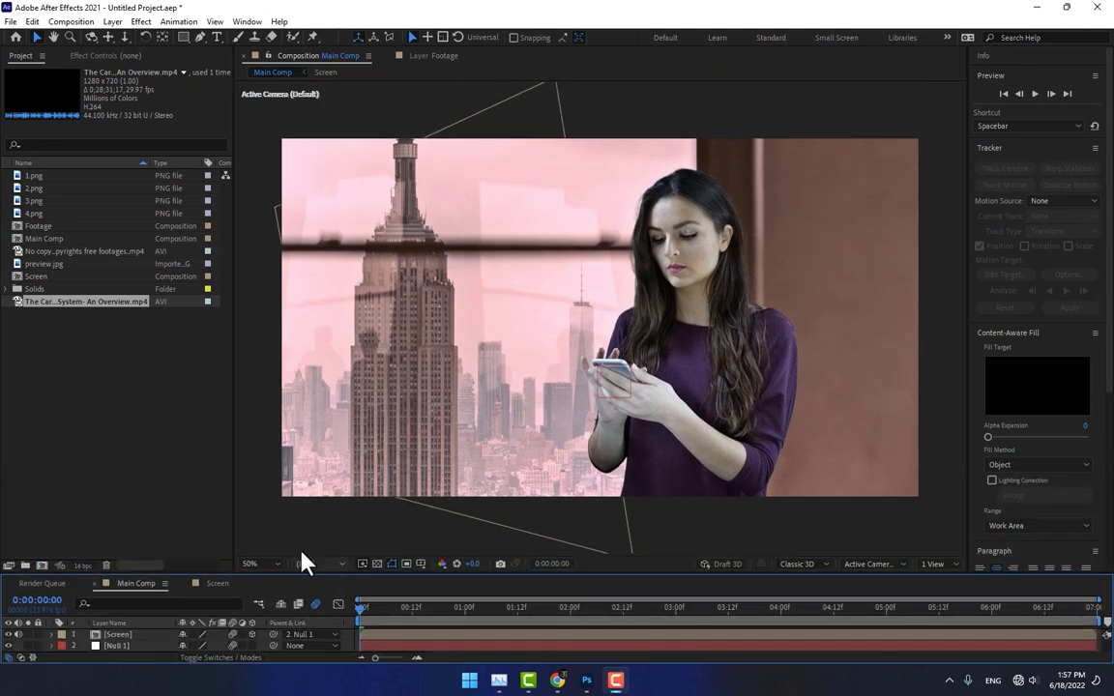
left_click_drag(233, 512, 82, 522)
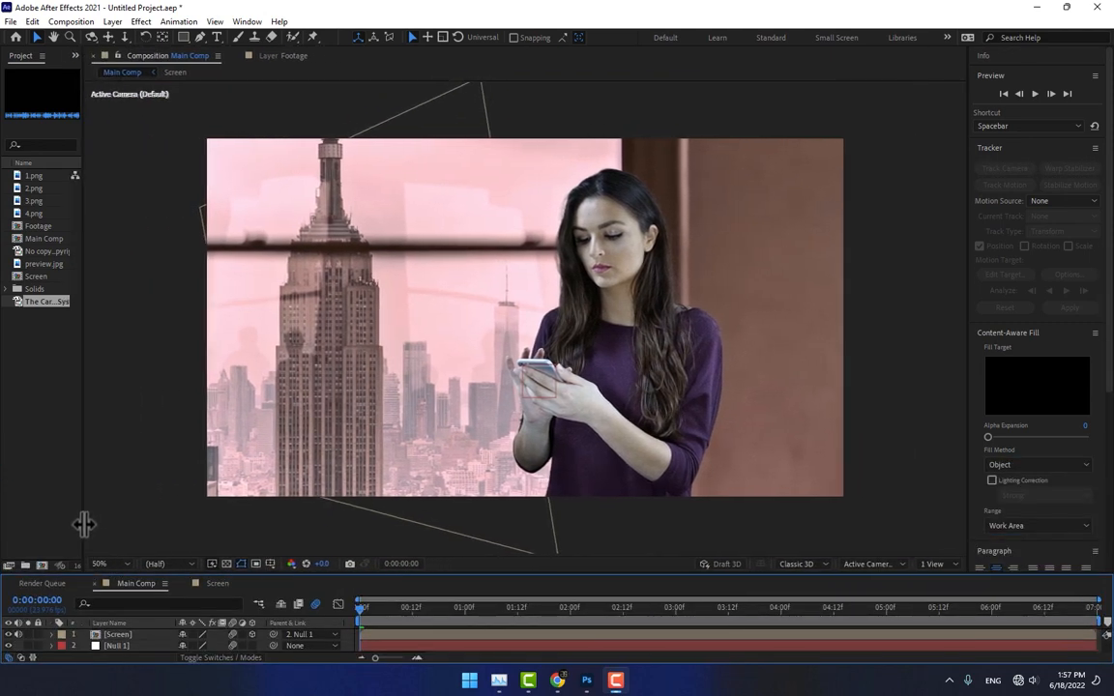
left_click(119, 565)
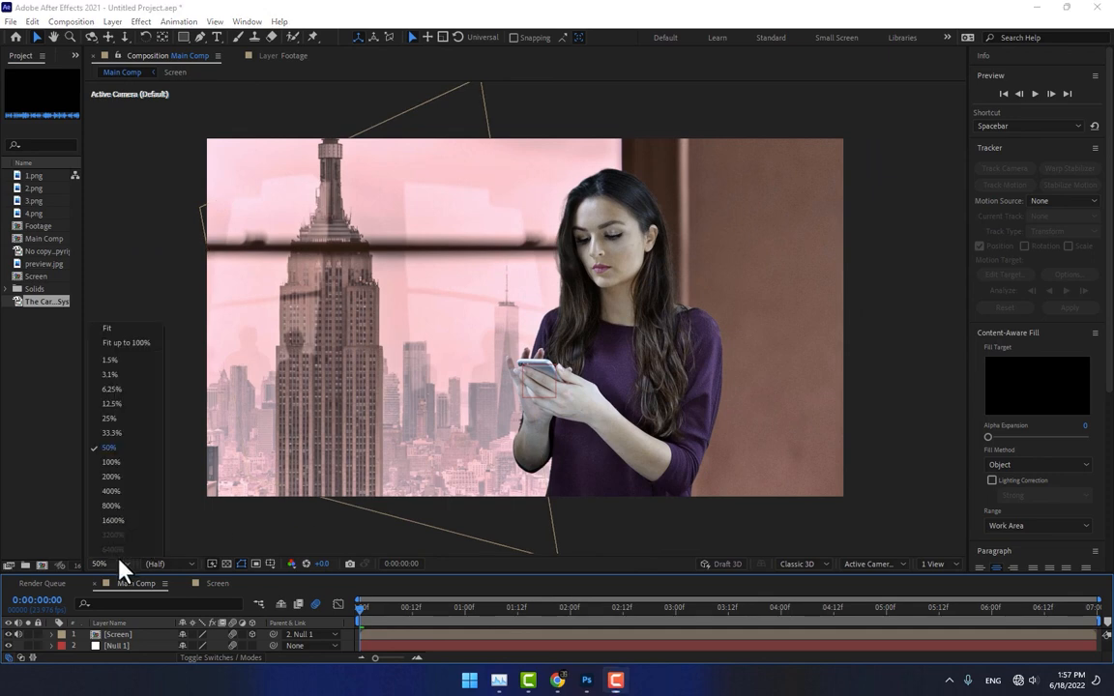
left_click(125, 340)
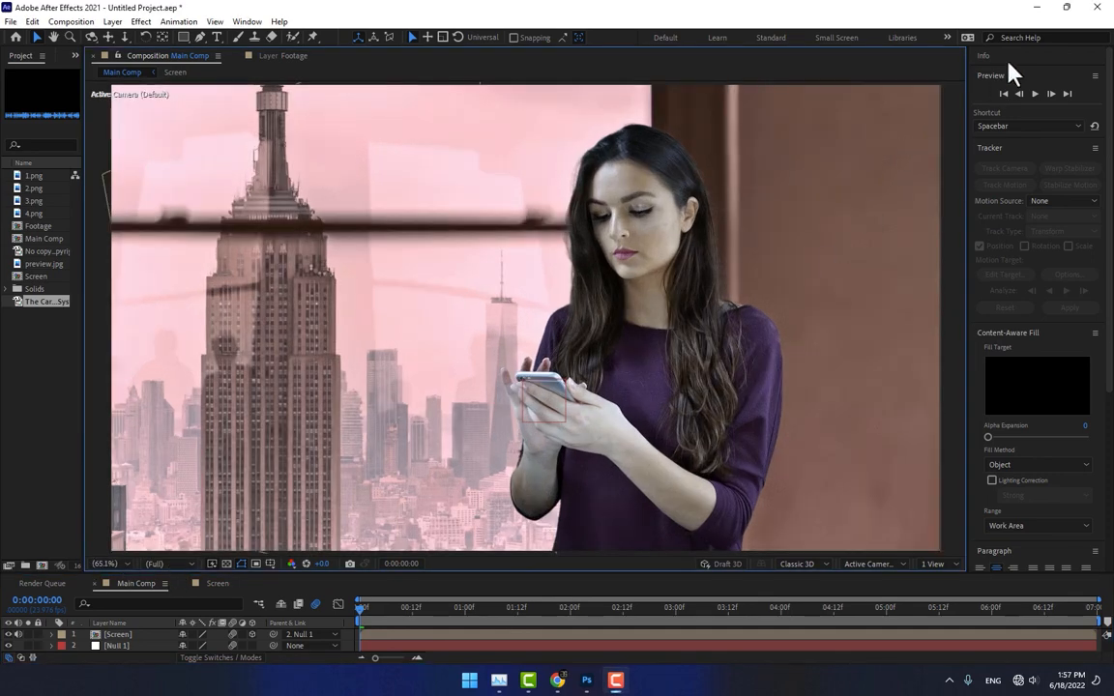
left_click_drag(967, 90, 1006, 91)
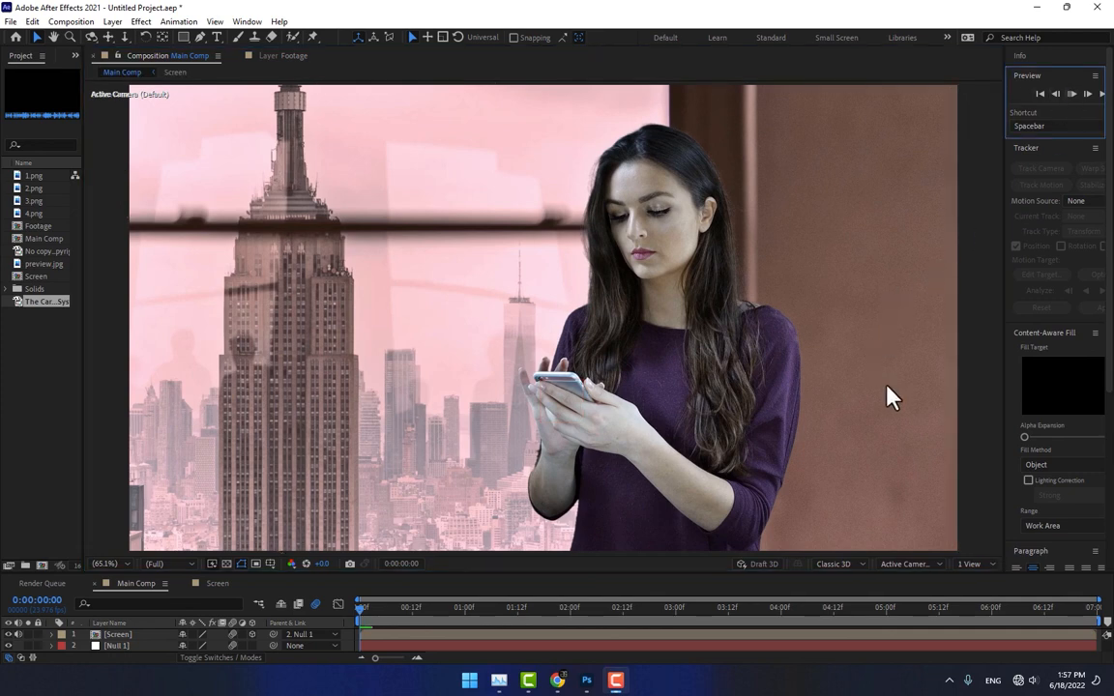
key("space")
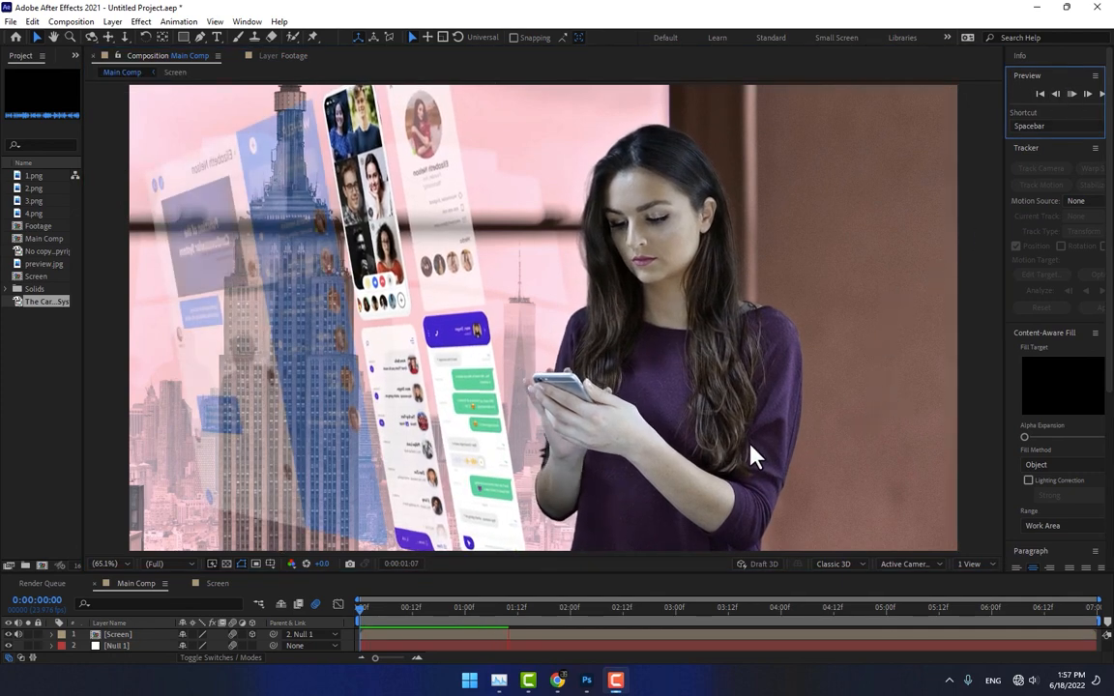